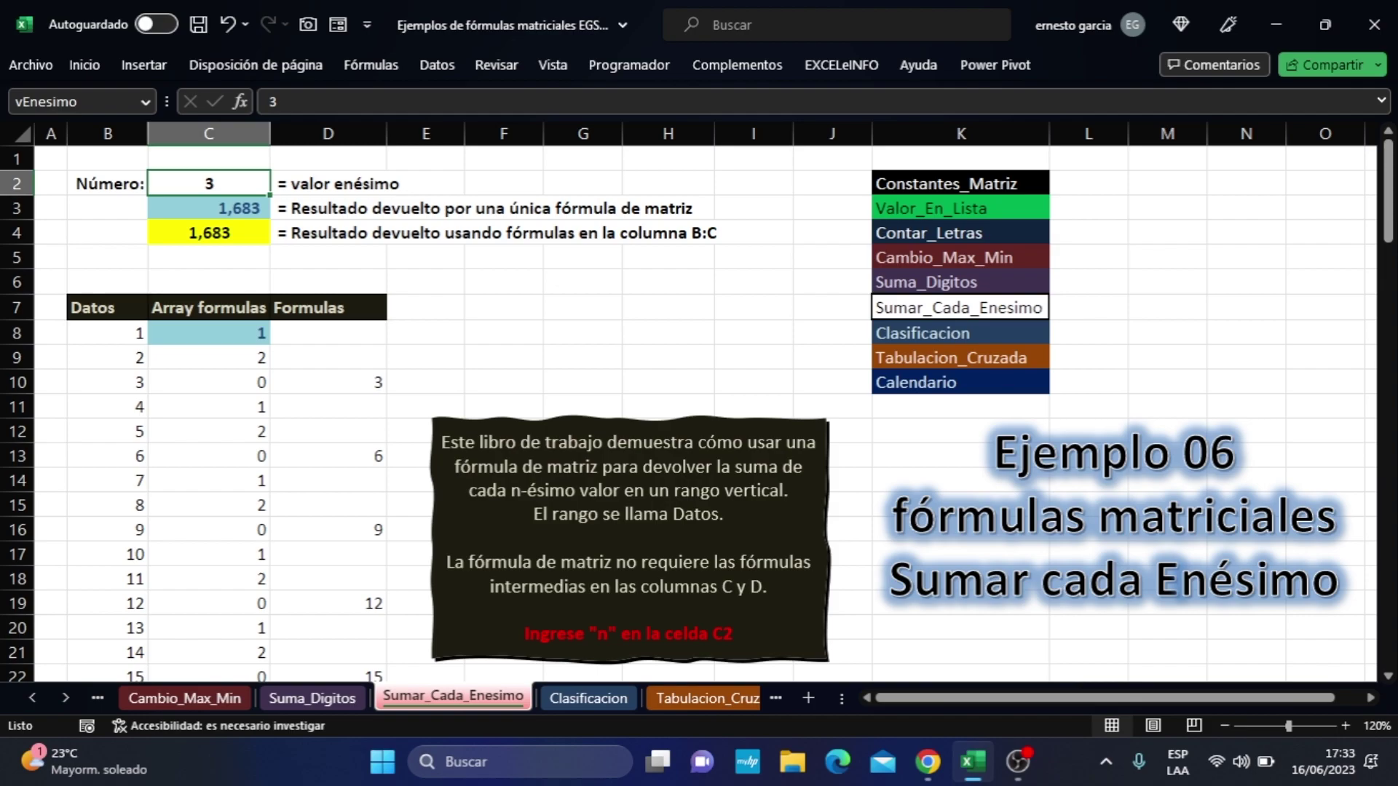
- Examine the first value in the Datos column and the formulas in columns C and D at every third row
left_click(115, 334)
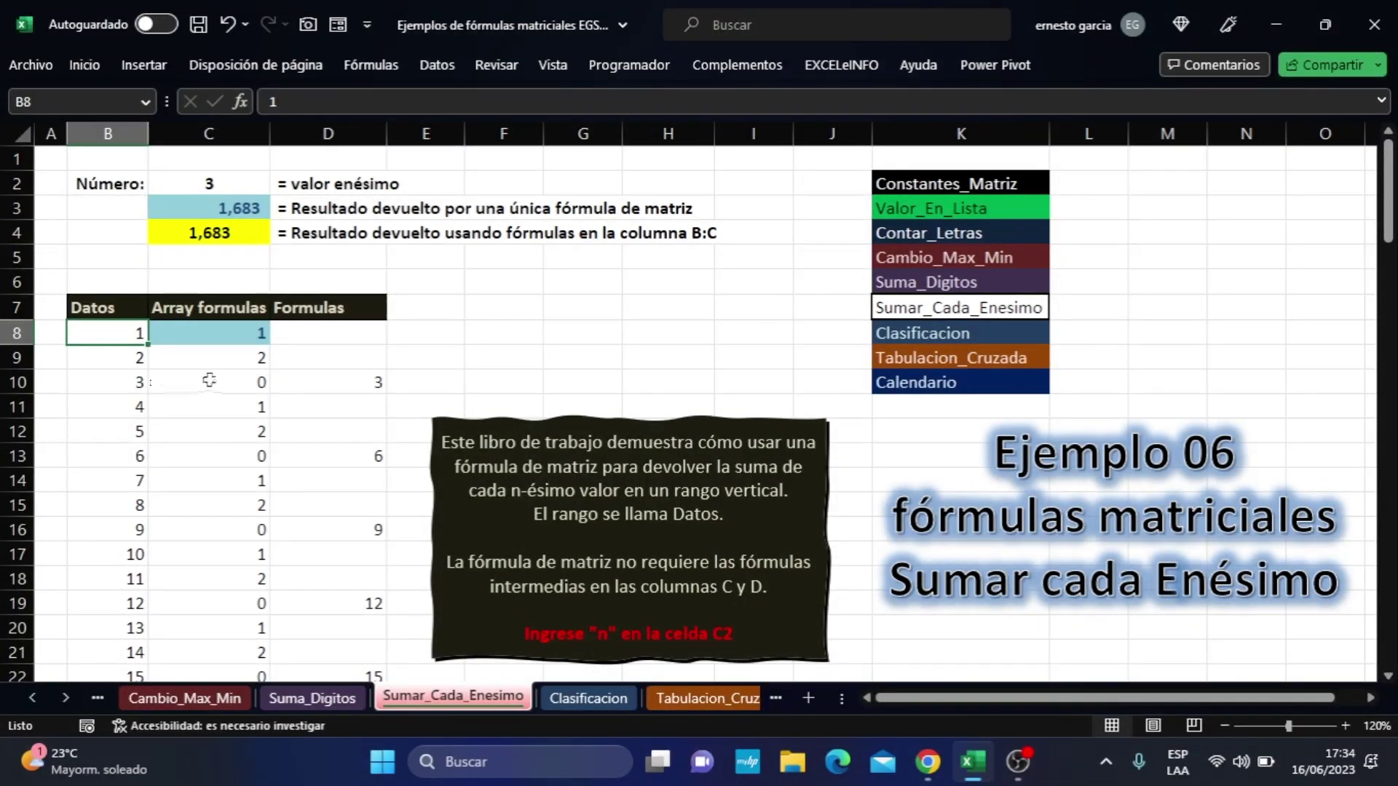
left_click(173, 380)
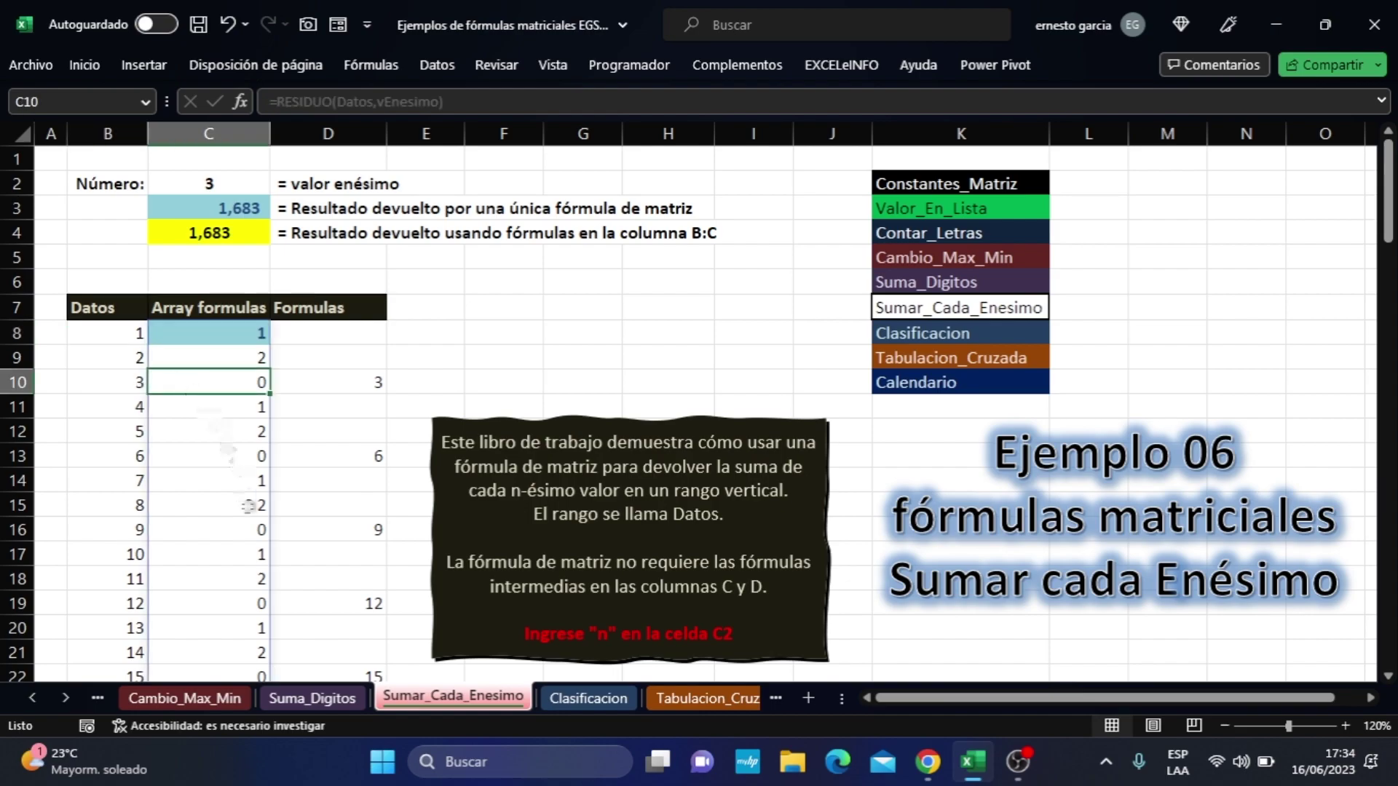
left_click(216, 457)
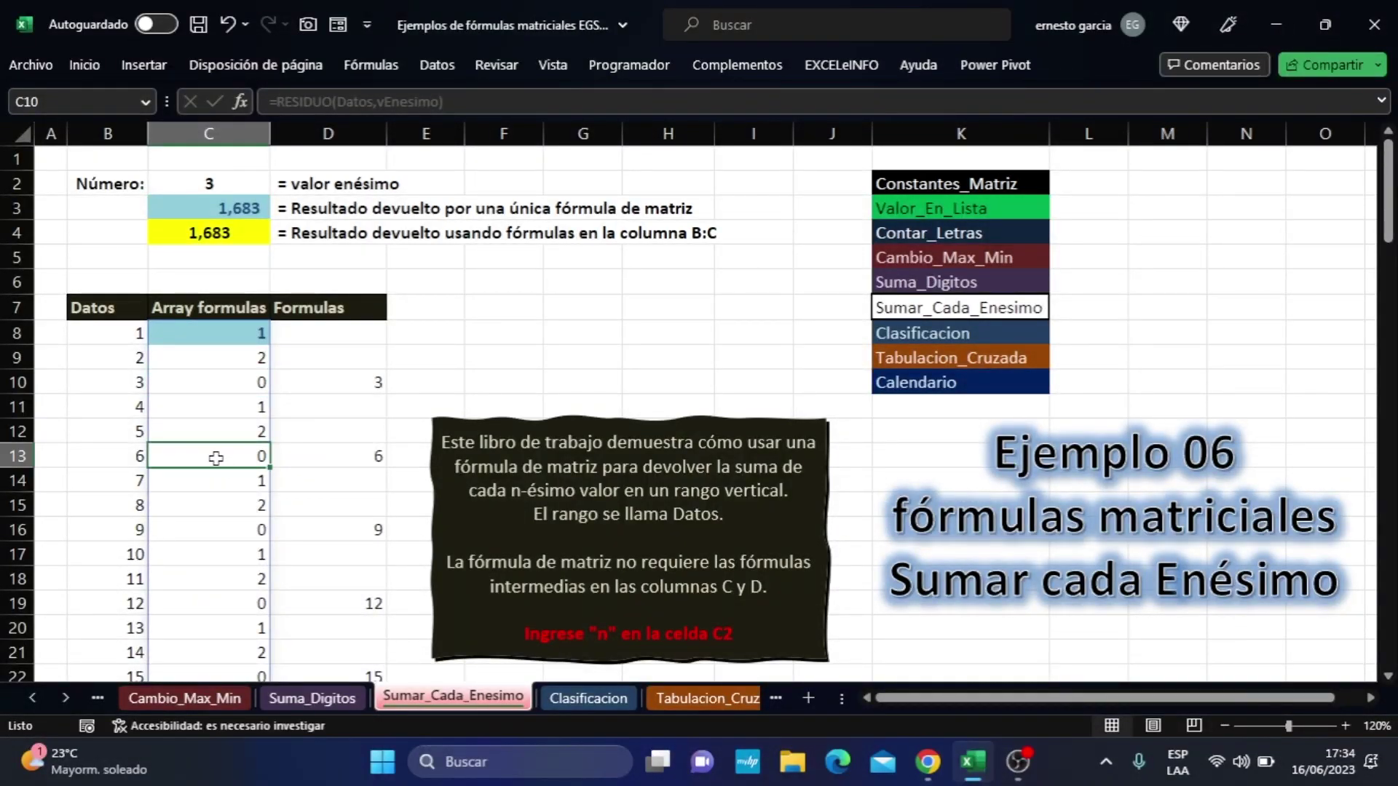
left_click(235, 530)
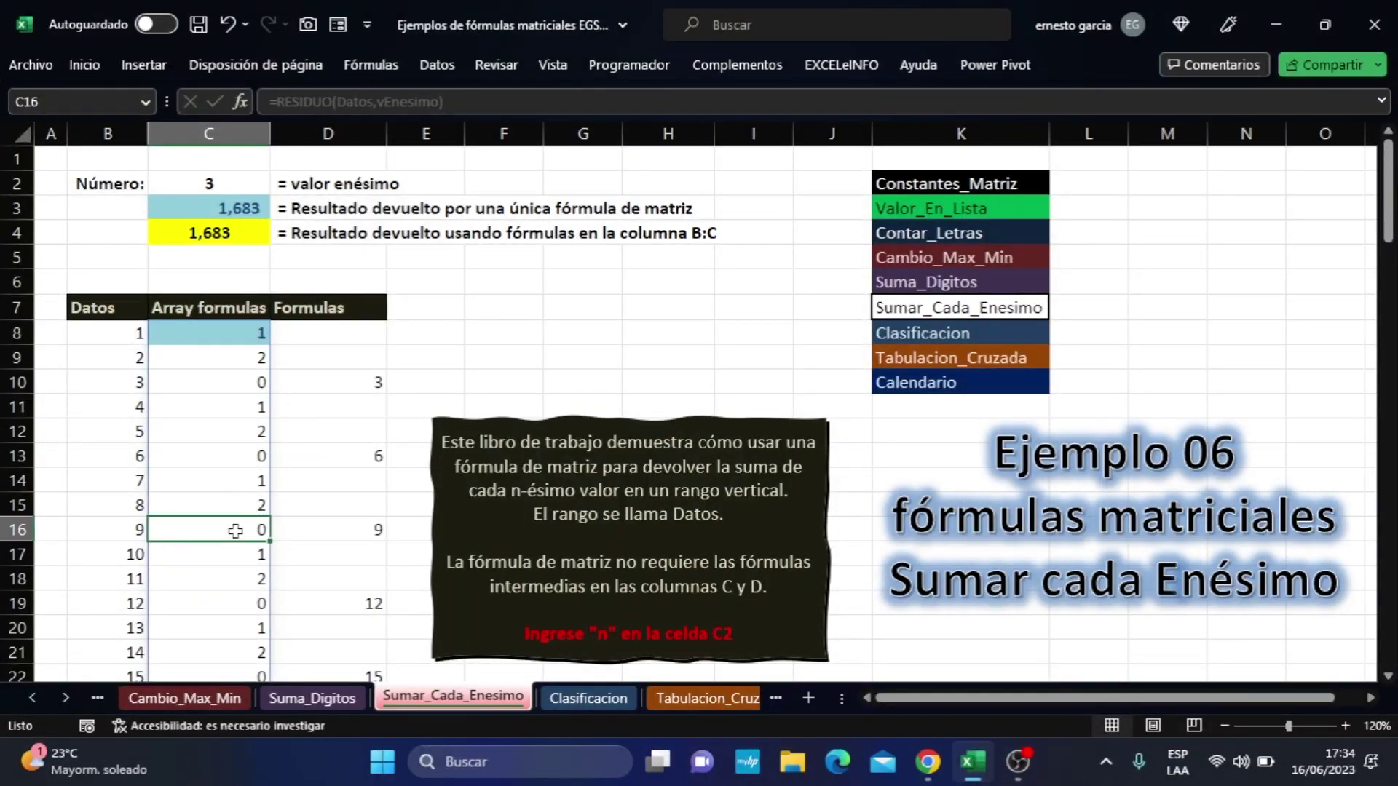
left_click(237, 388)
left_click(358, 384)
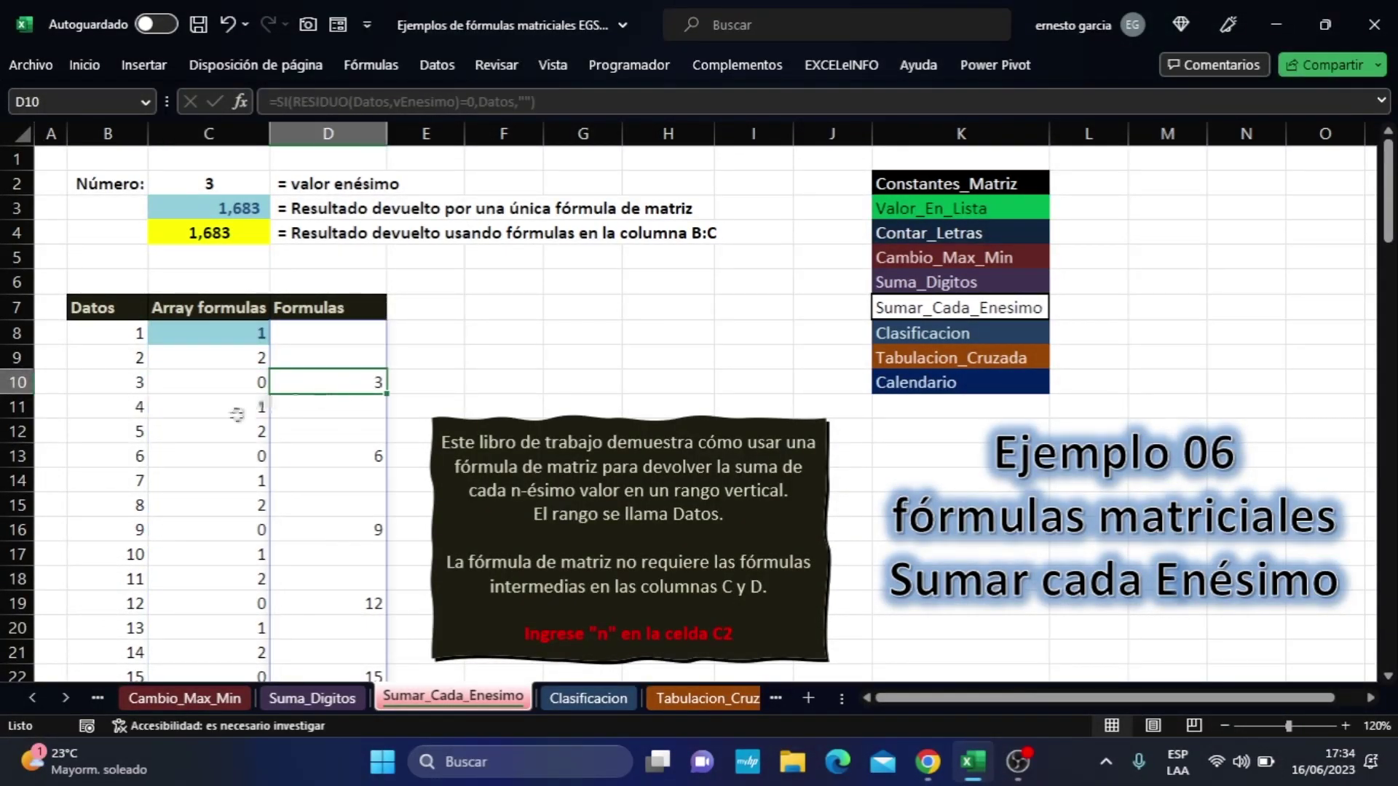
left_click(243, 390)
left_click(241, 459)
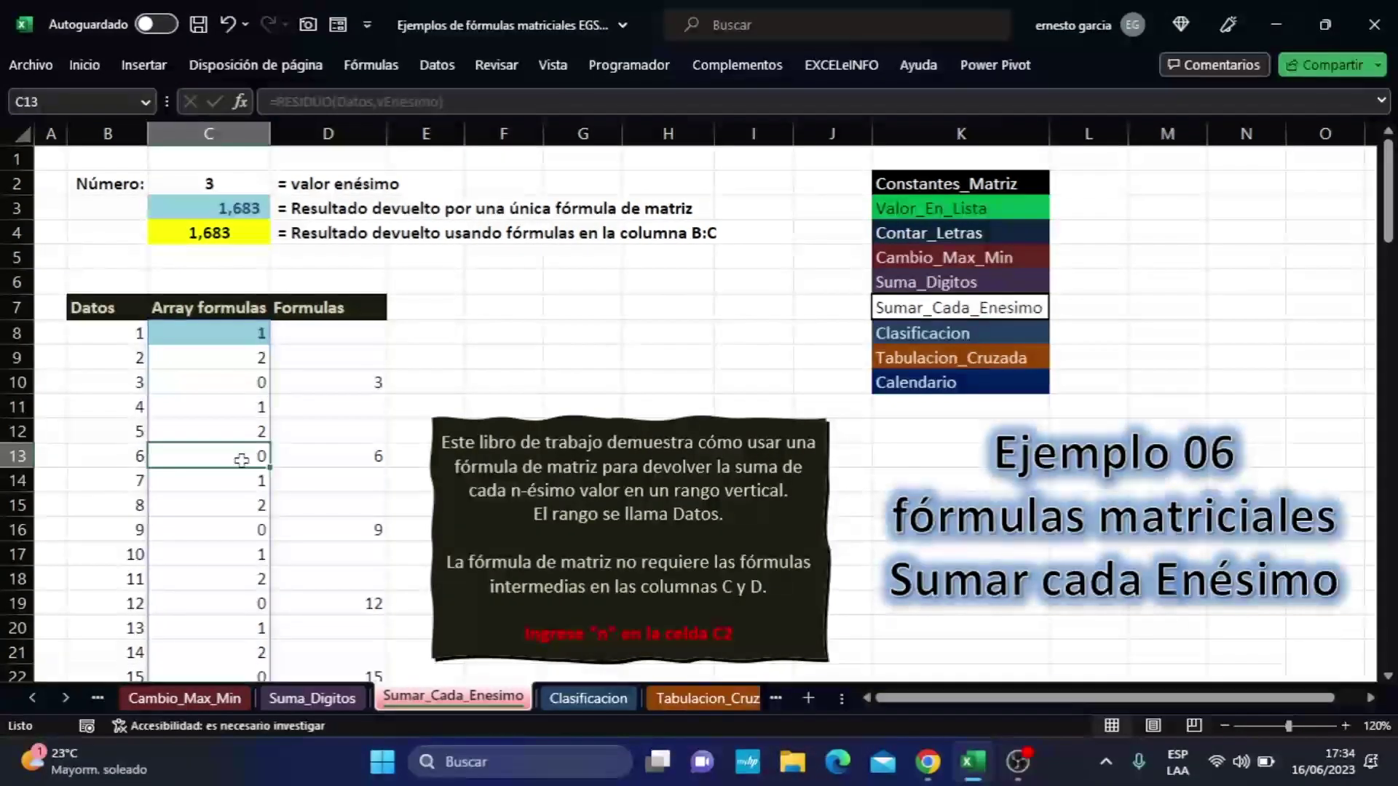
left_click(351, 460)
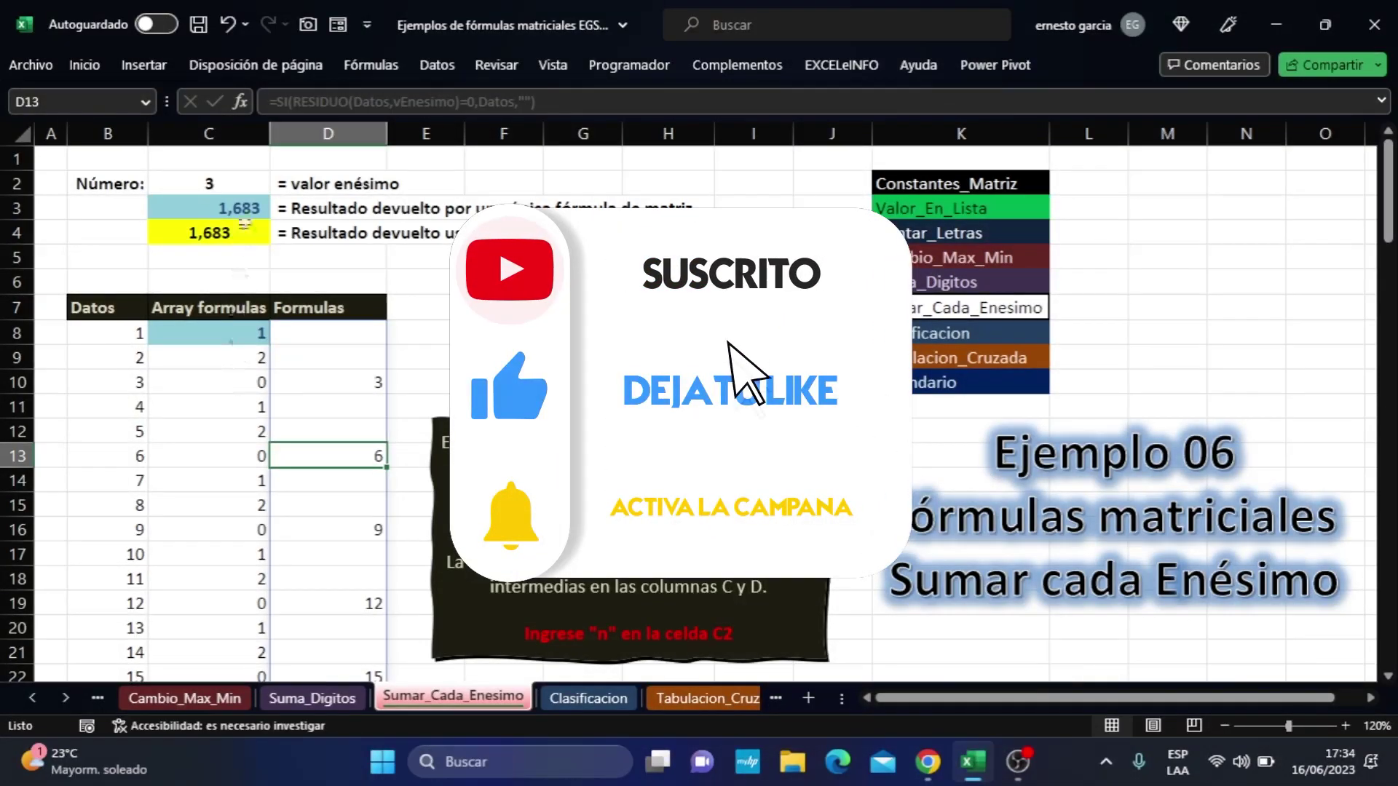
- Test the nth value in C2 with 4, followed by 5
left_click(215, 184)
type("4")
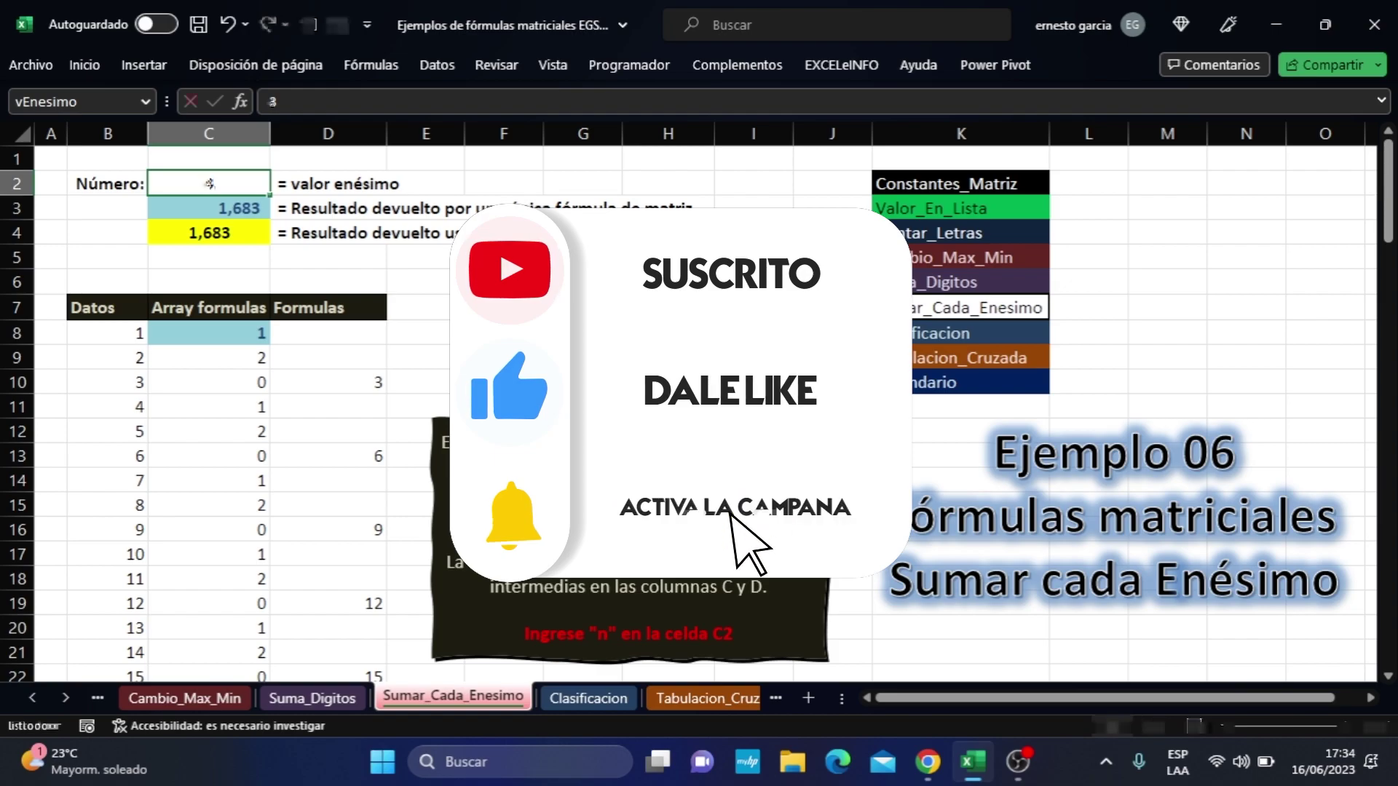
key("Return")
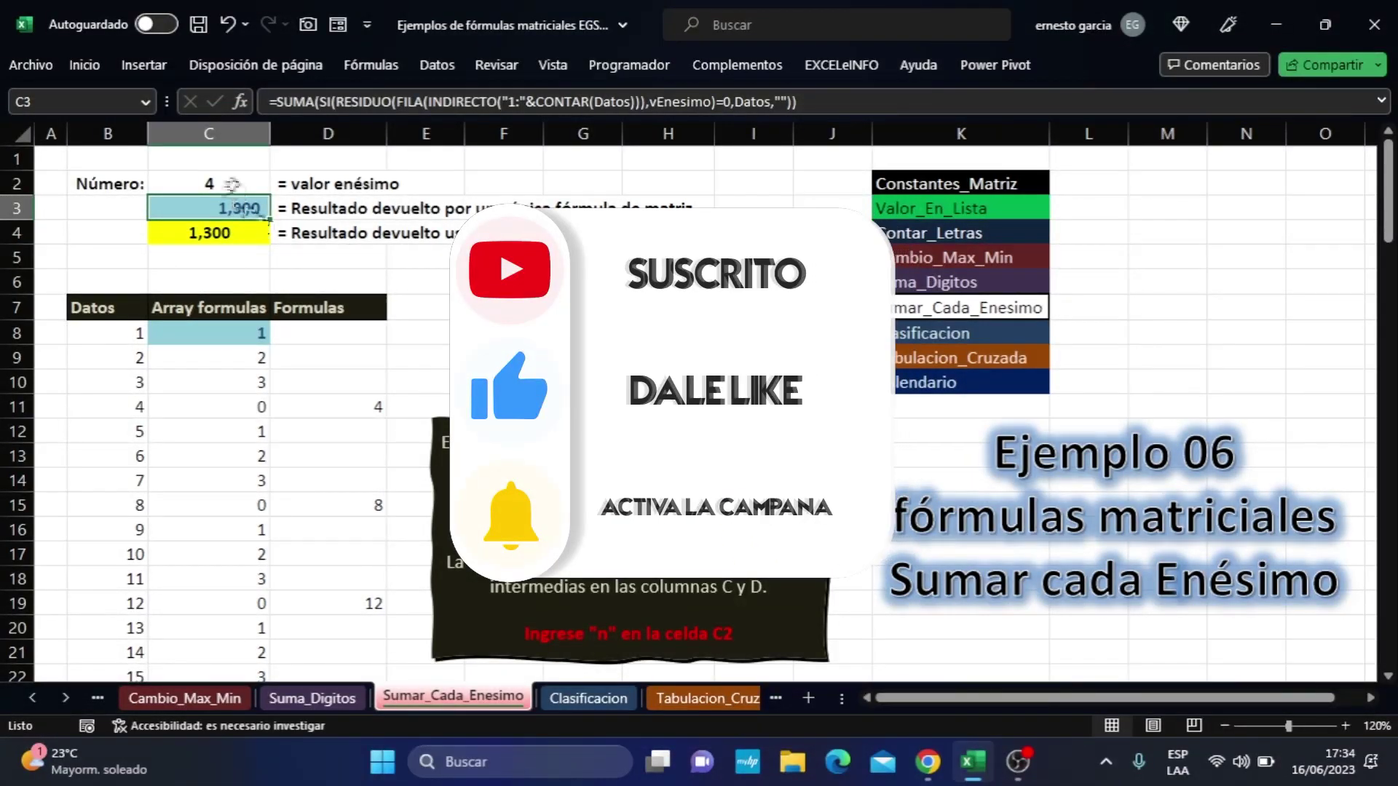
key("Up")
type("5")
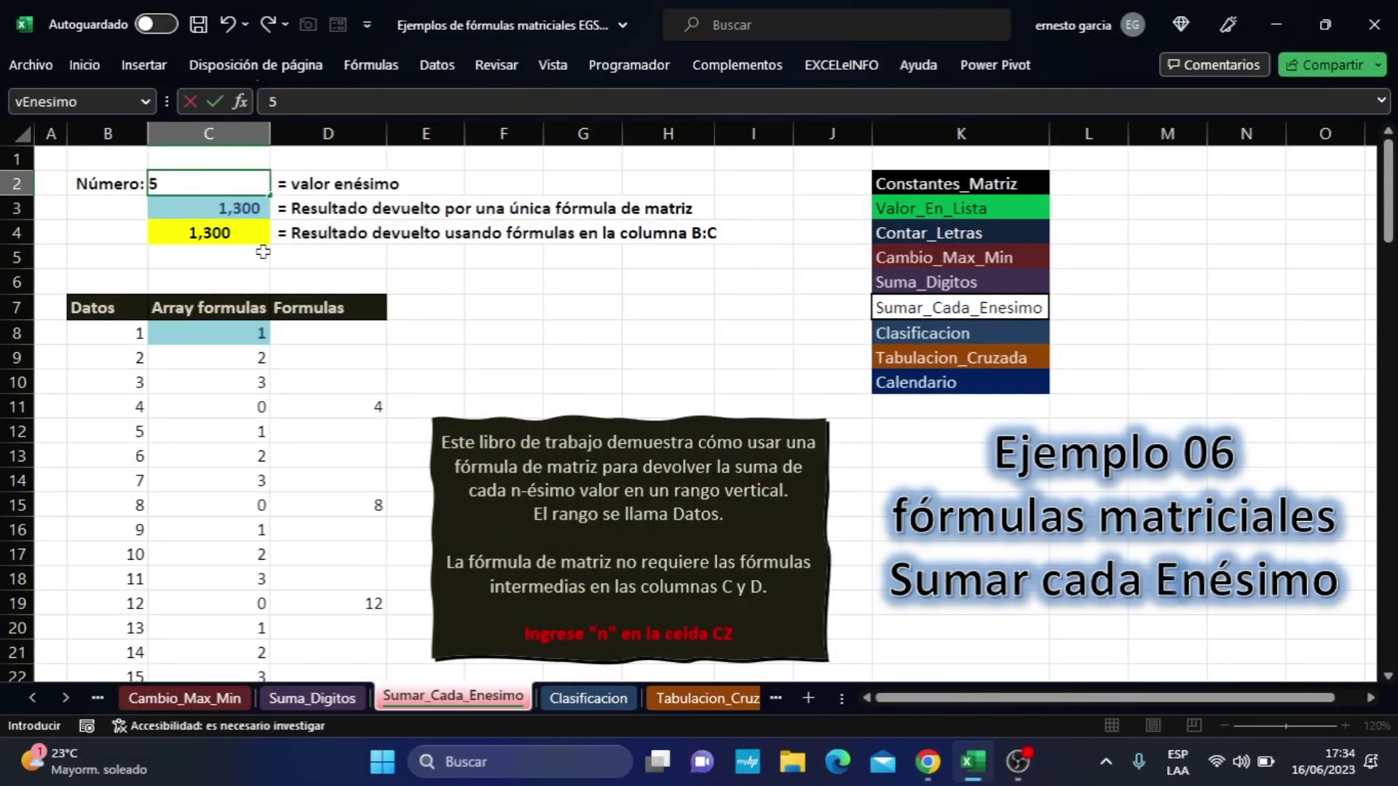
key("Return")
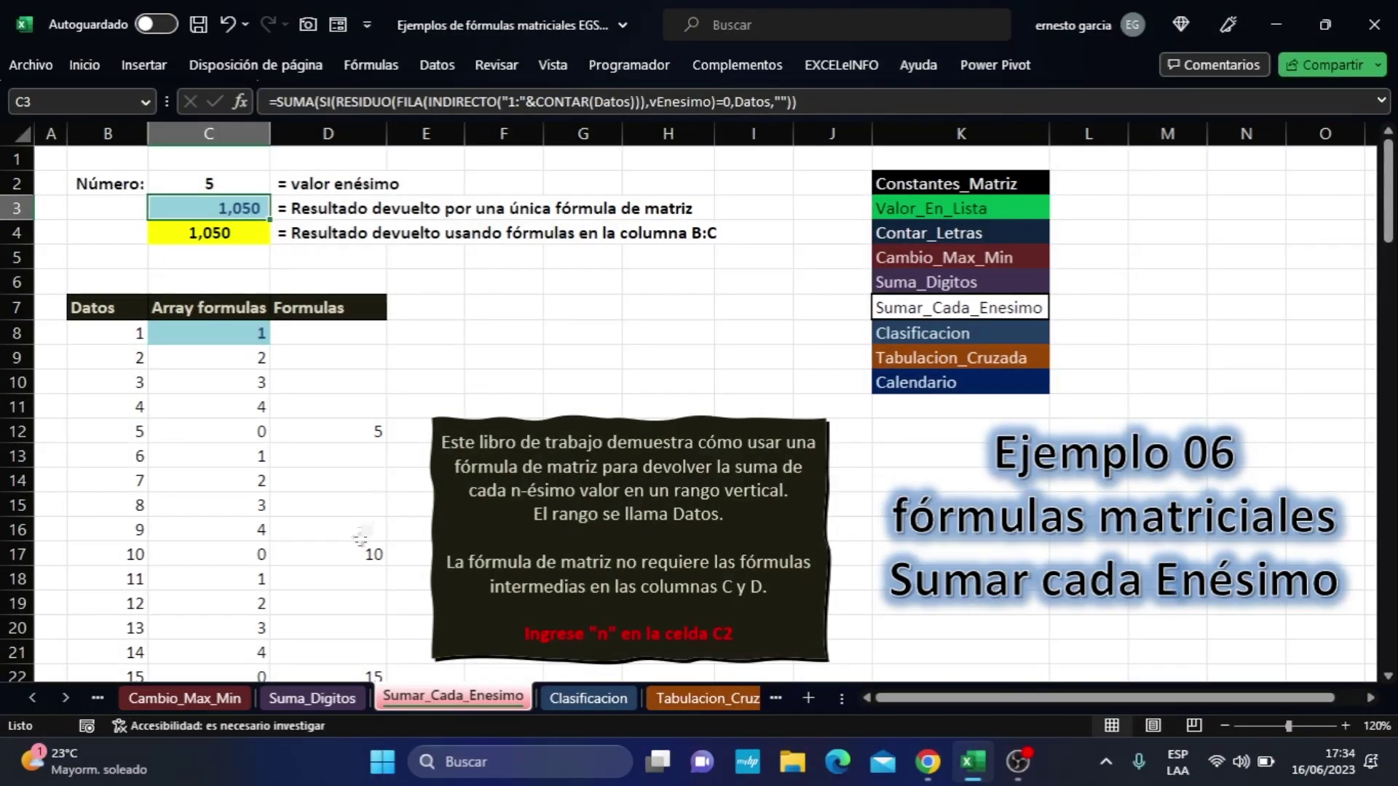
- Compare the RESIDUO array formula in C8 with the SI formula in D8
left_click(344, 336)
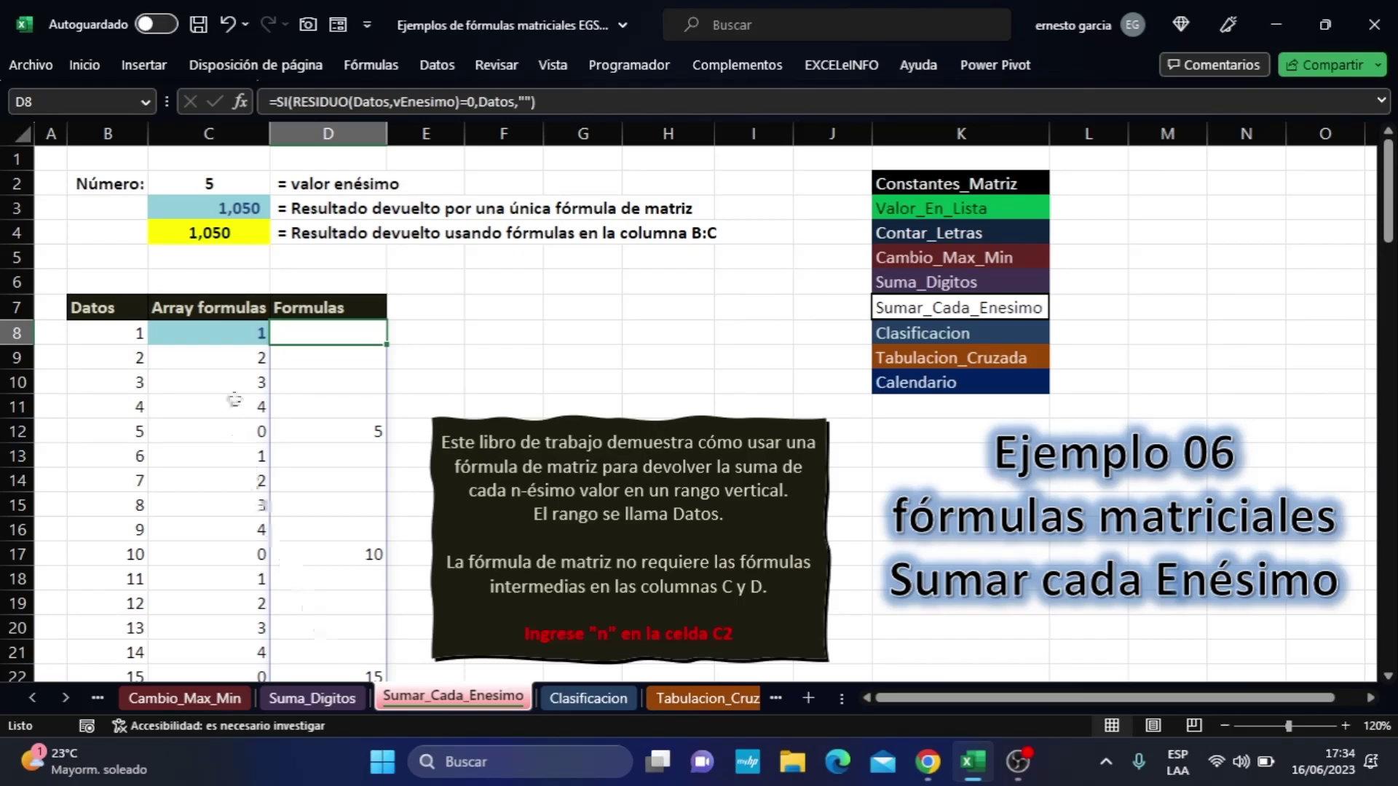
left_click(219, 336)
left_click(318, 337)
left_click(236, 341)
left_click(312, 335)
left_click(247, 335)
left_click(311, 337)
left_click(258, 336)
left_click(319, 333)
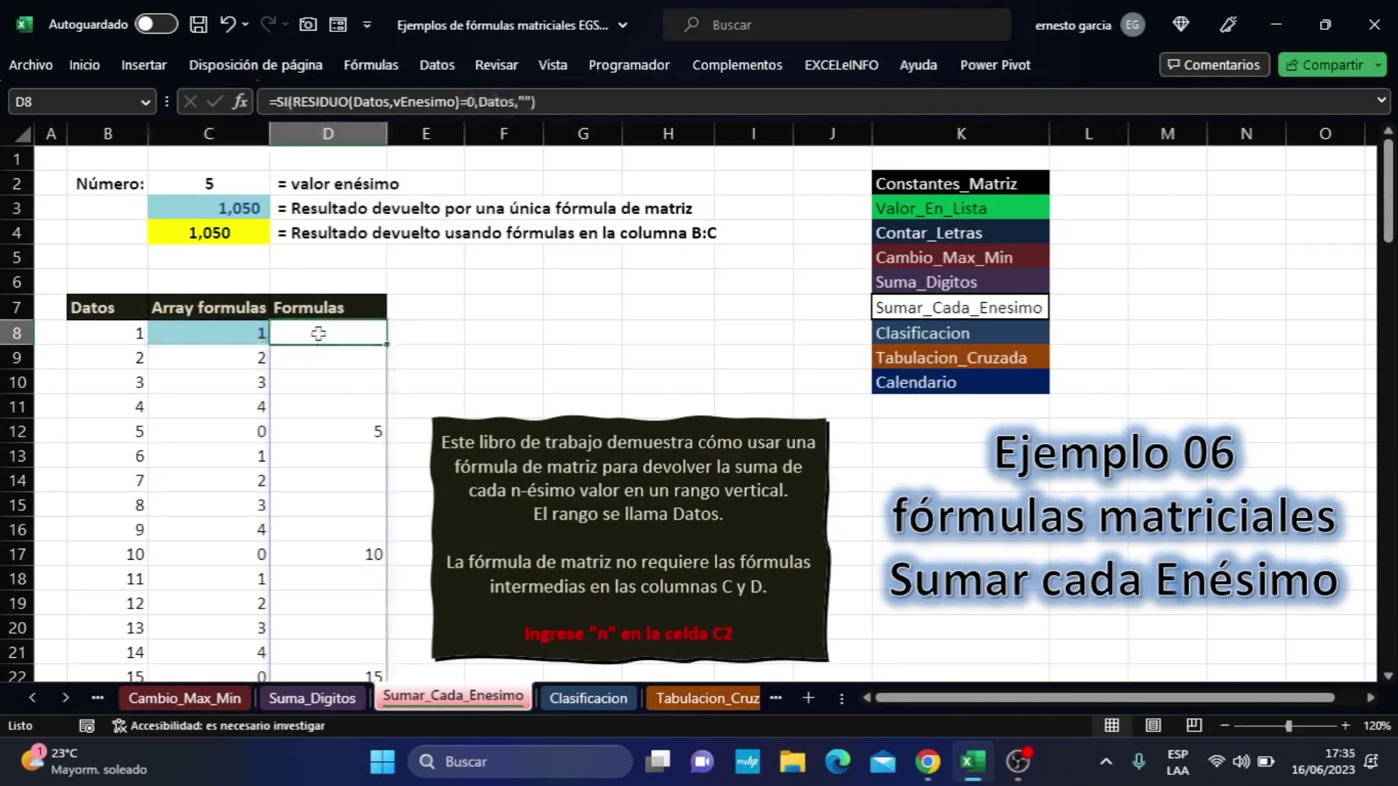
left_click(228, 337)
left_click(311, 333)
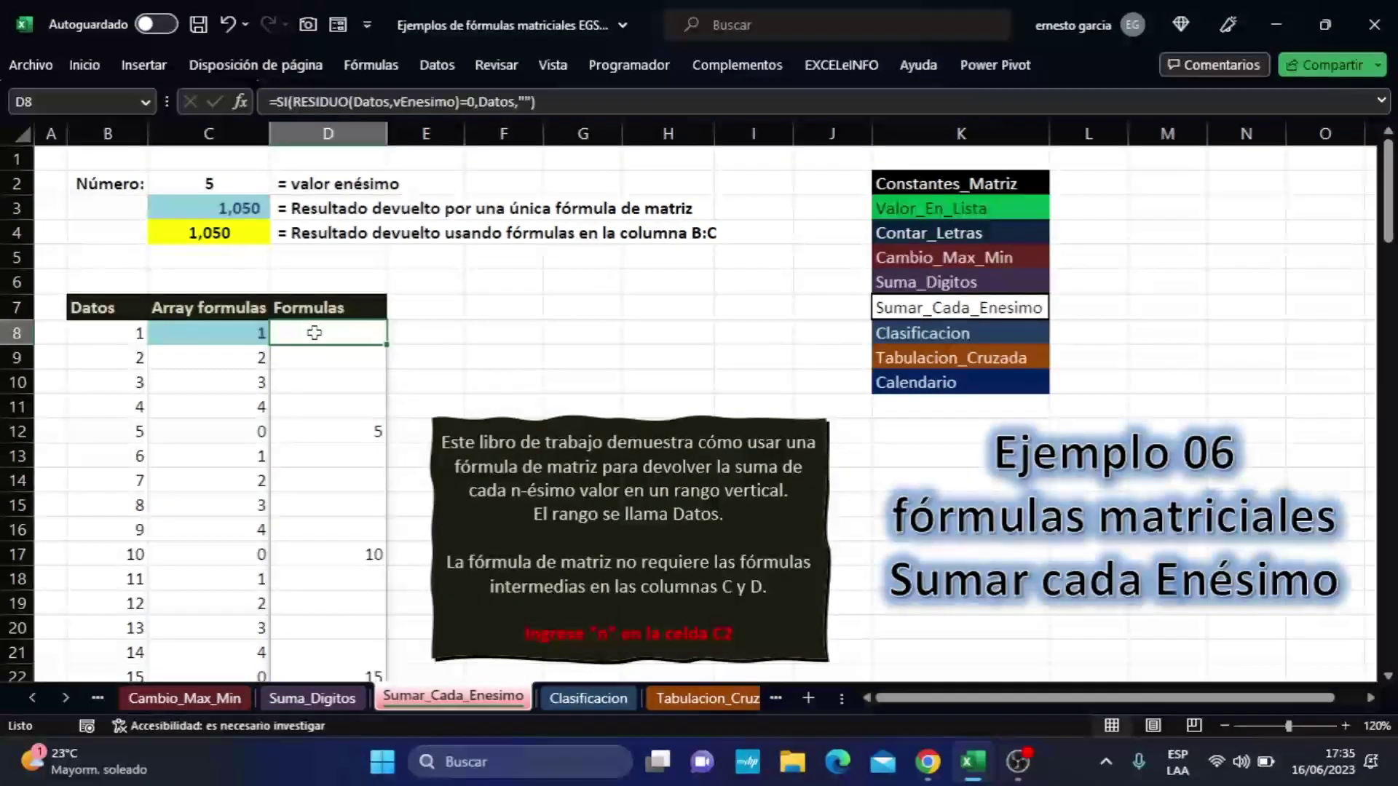
left_click(232, 338)
left_click(319, 337)
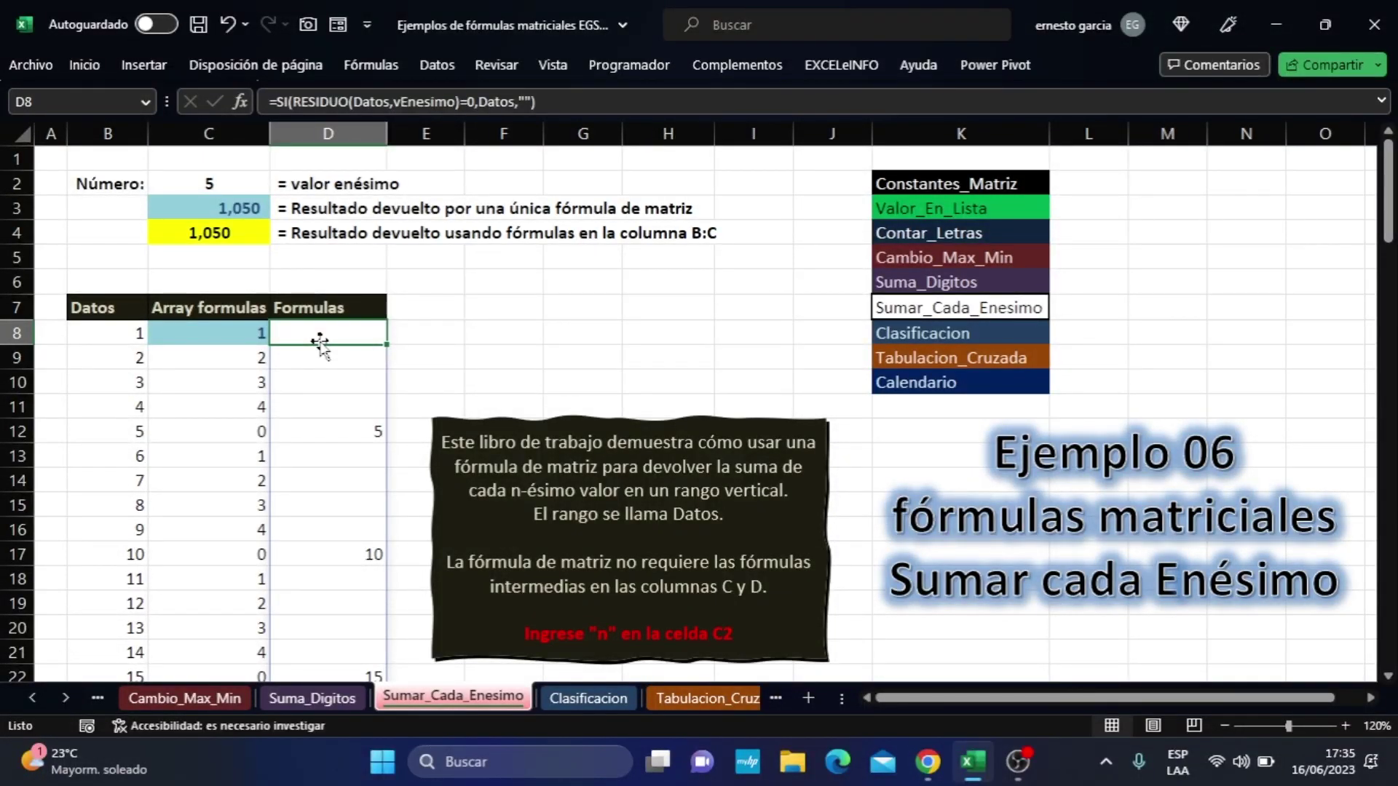
- Review how the sum in C4 builds on the formulas in C8 and D8, and inspect the single array formula in C3
left_click(210, 232)
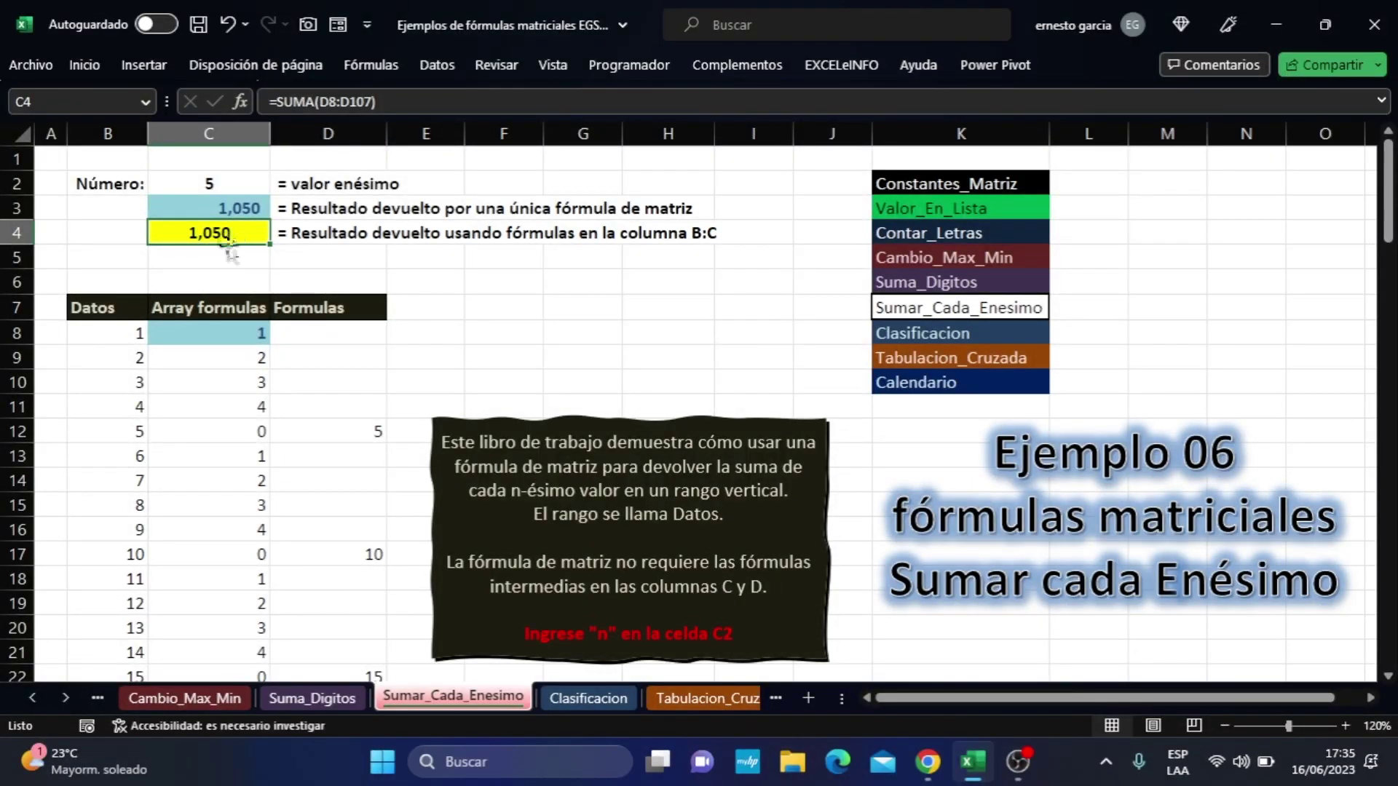
left_click(225, 333)
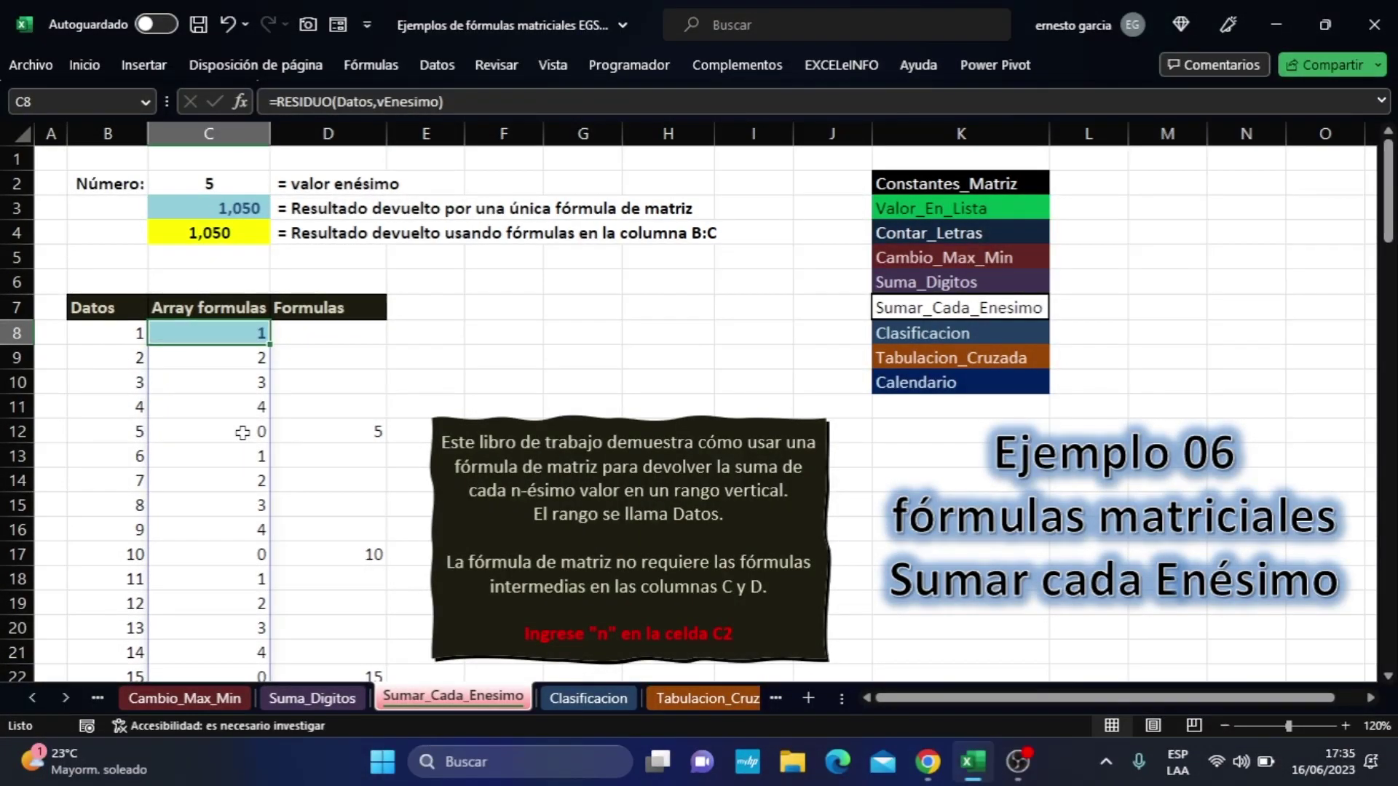
left_click(334, 338)
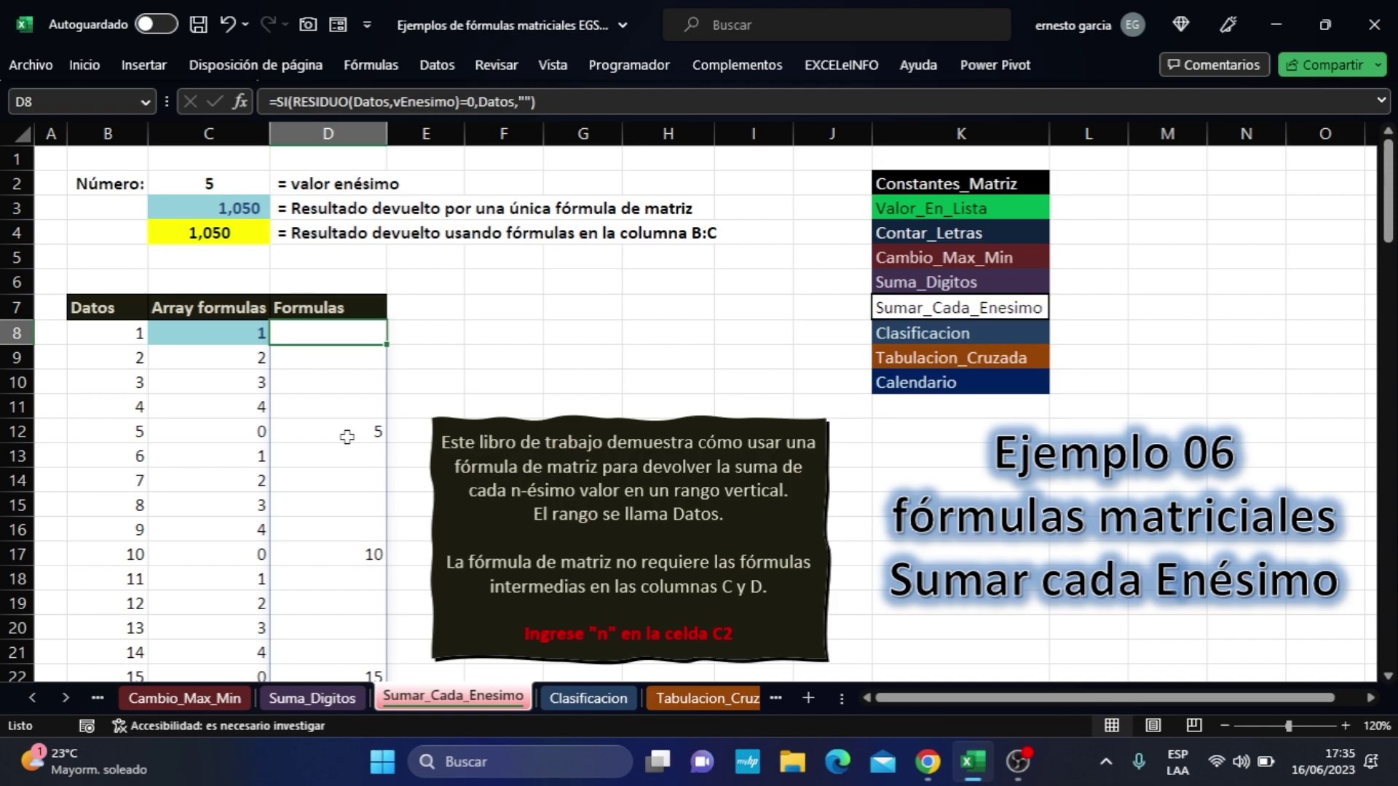
left_click(222, 235)
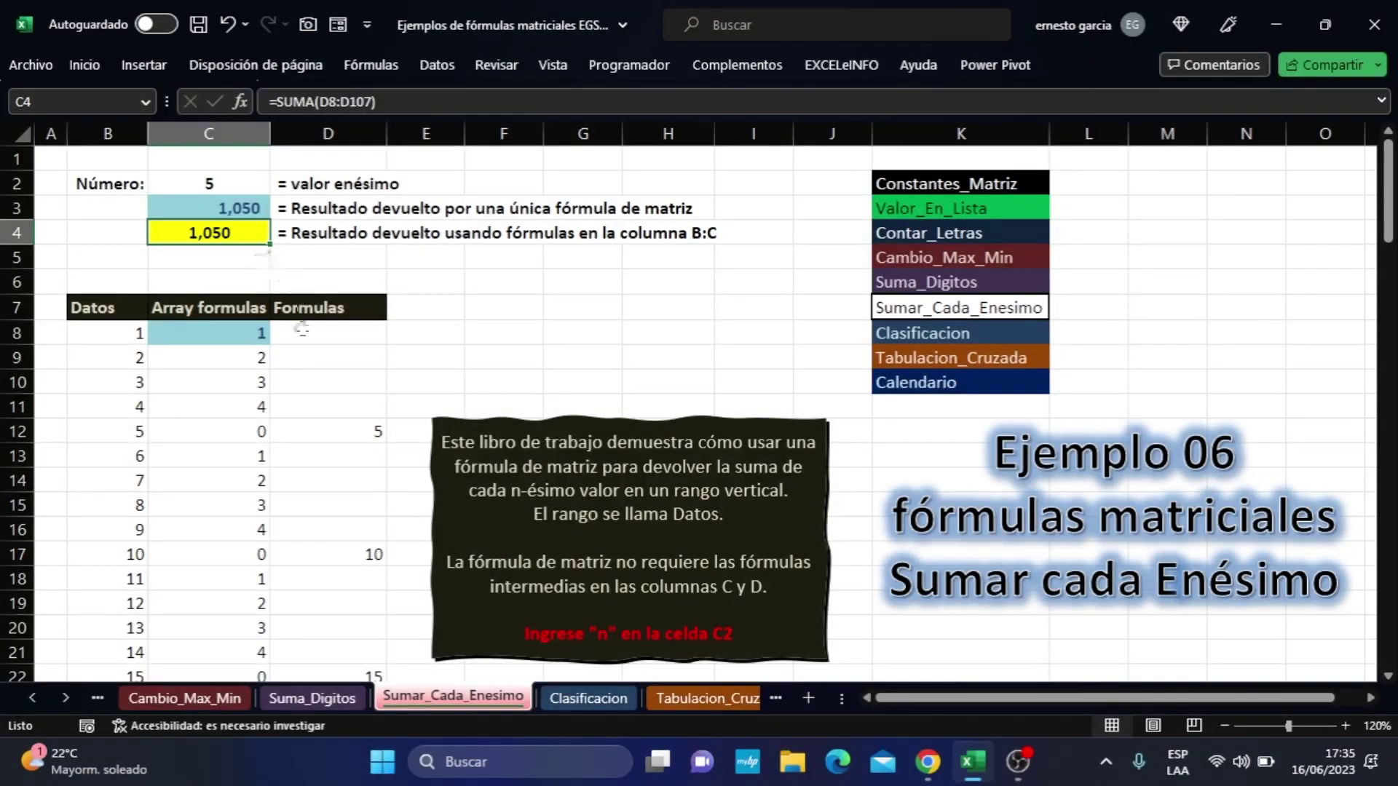
left_click(230, 207)
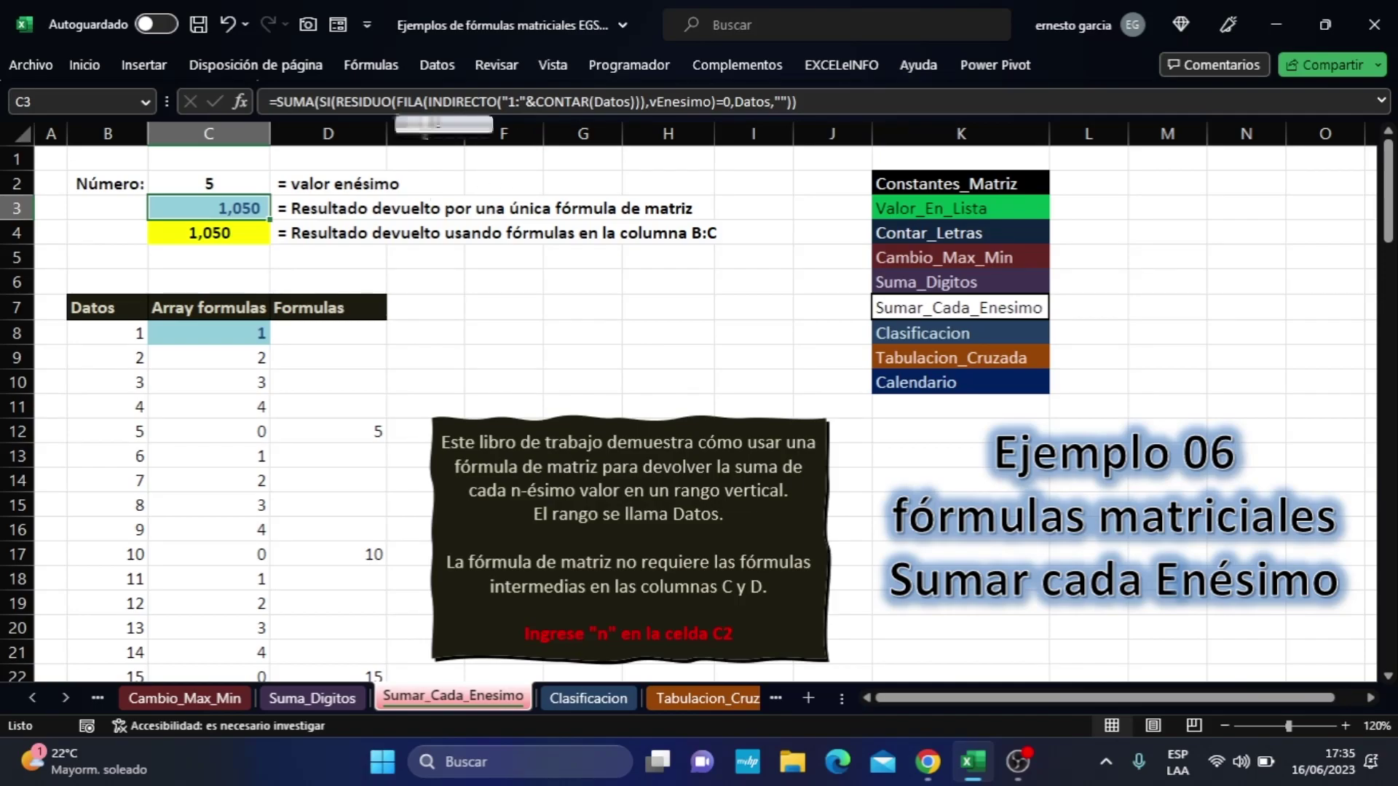
- Clear the two result cells C3:C4 and the formula columns in C8:D107
left_click_drag(221, 207, 230, 233)
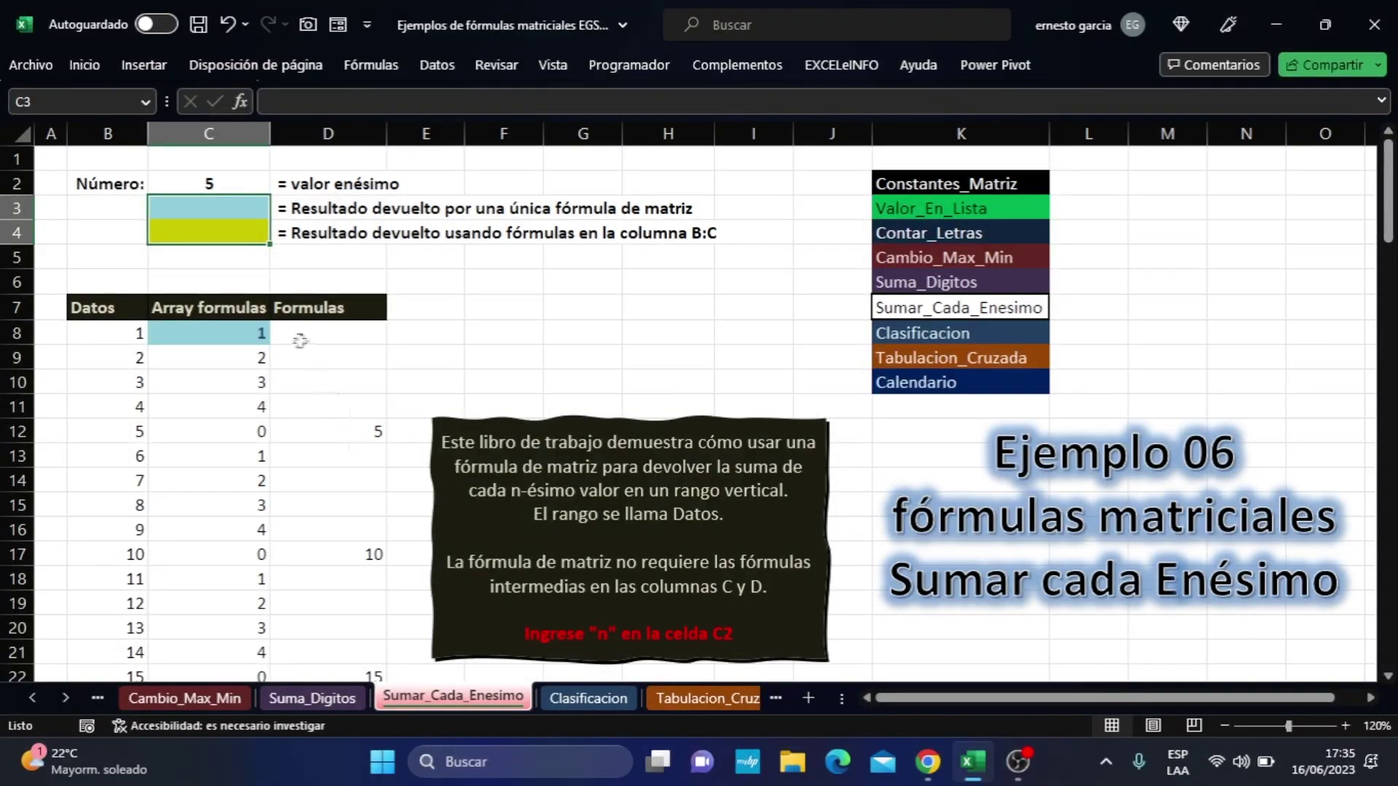
left_click_drag(240, 335, 306, 334)
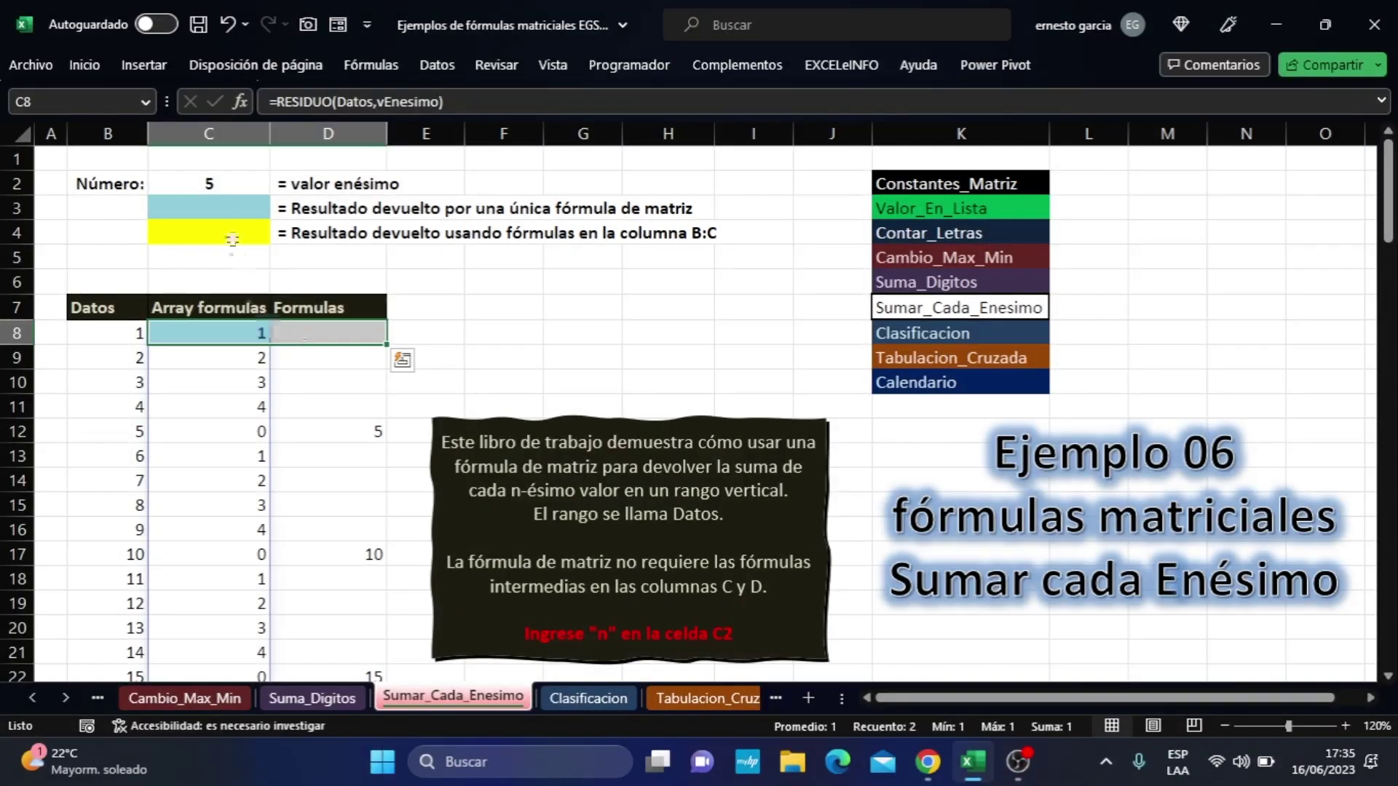
left_click(80, 101)
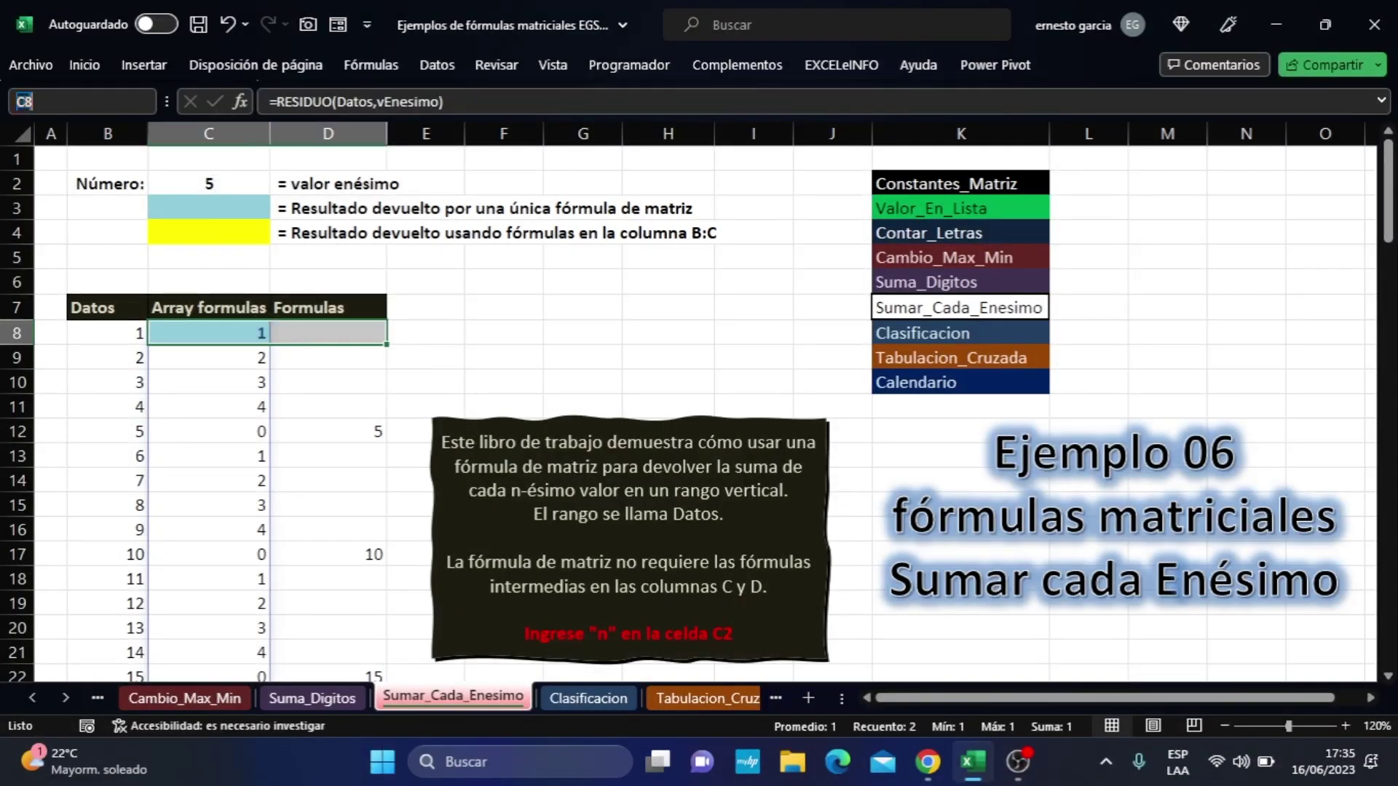
type("C8:")
key("Return")
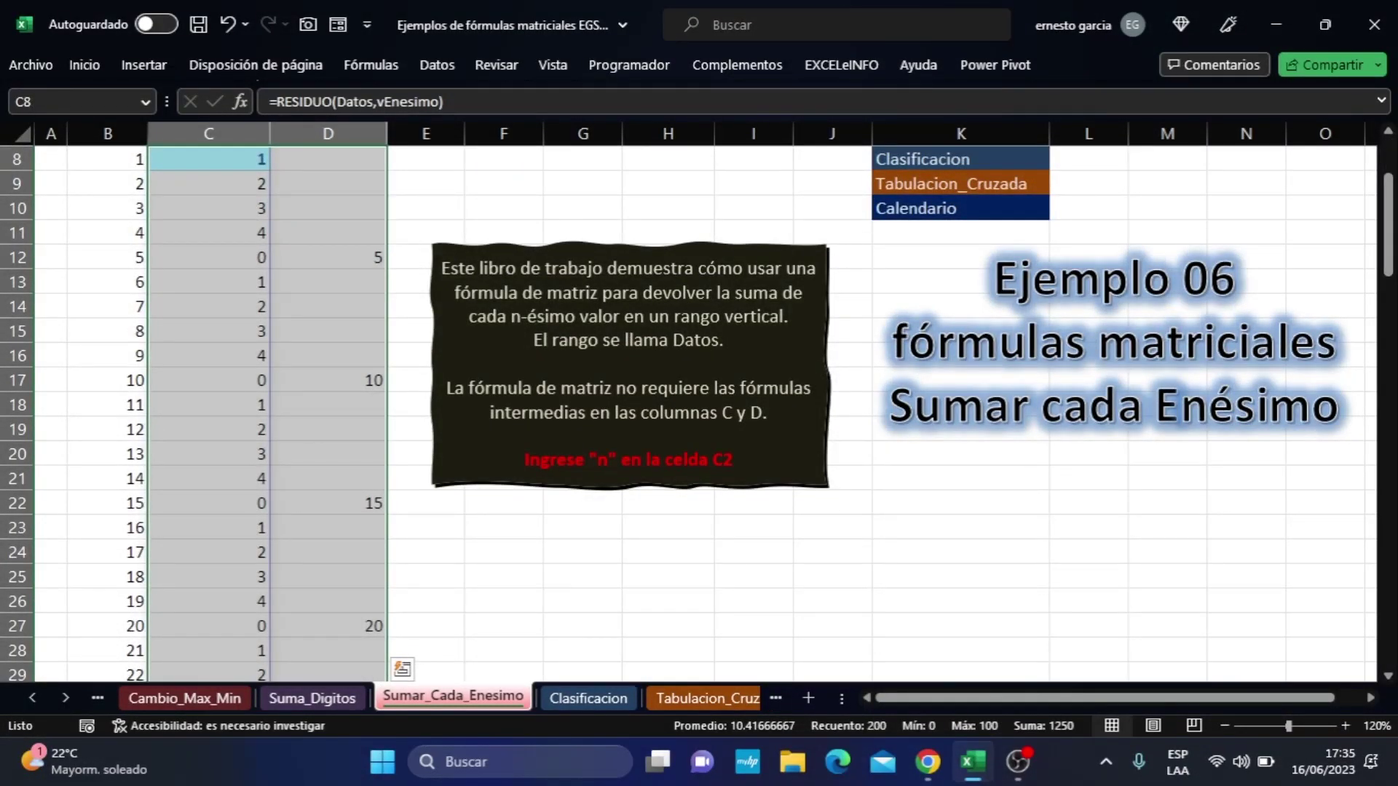
key("Delete")
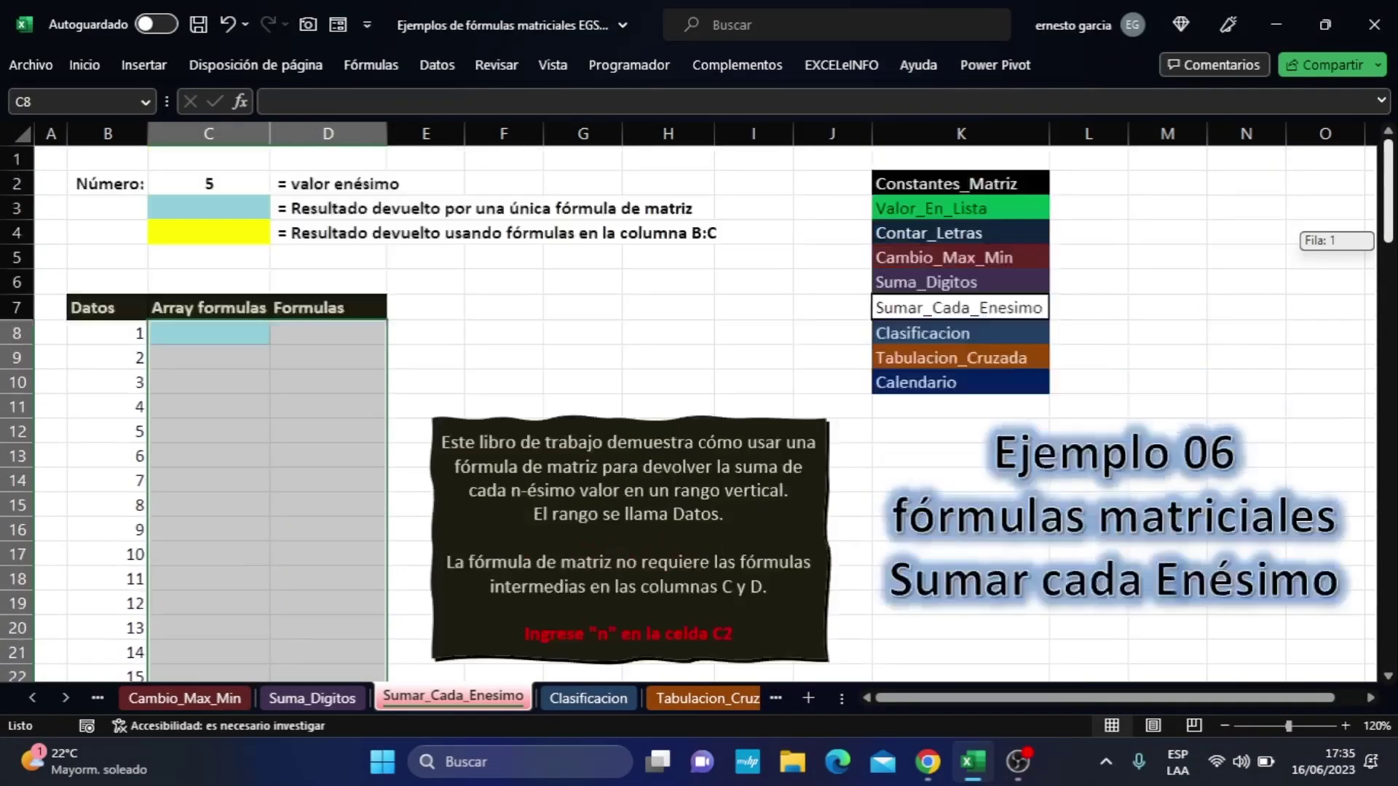
scroll(786, 324, "up", 3)
- Set the nth value in C2 to 3
left_click(239, 339)
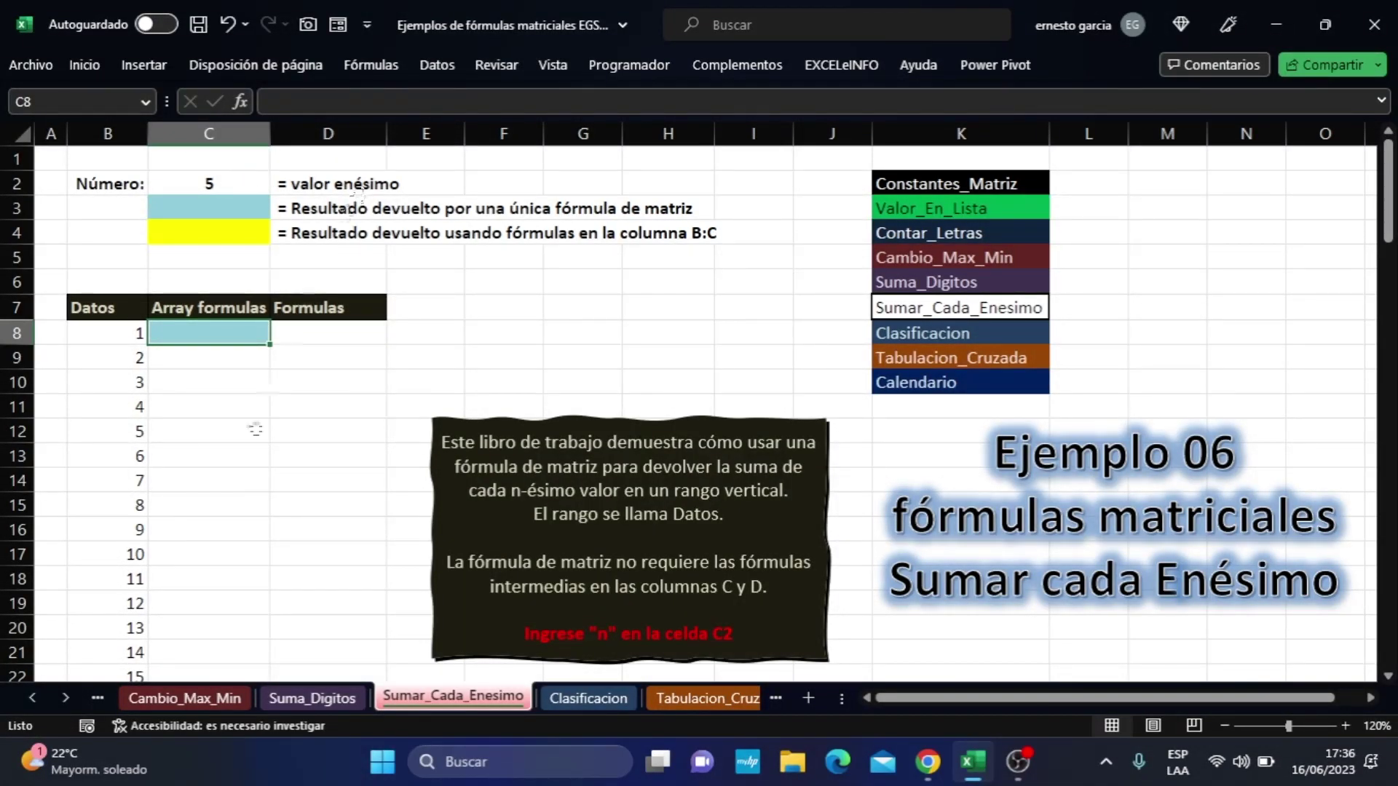
left_click(211, 182)
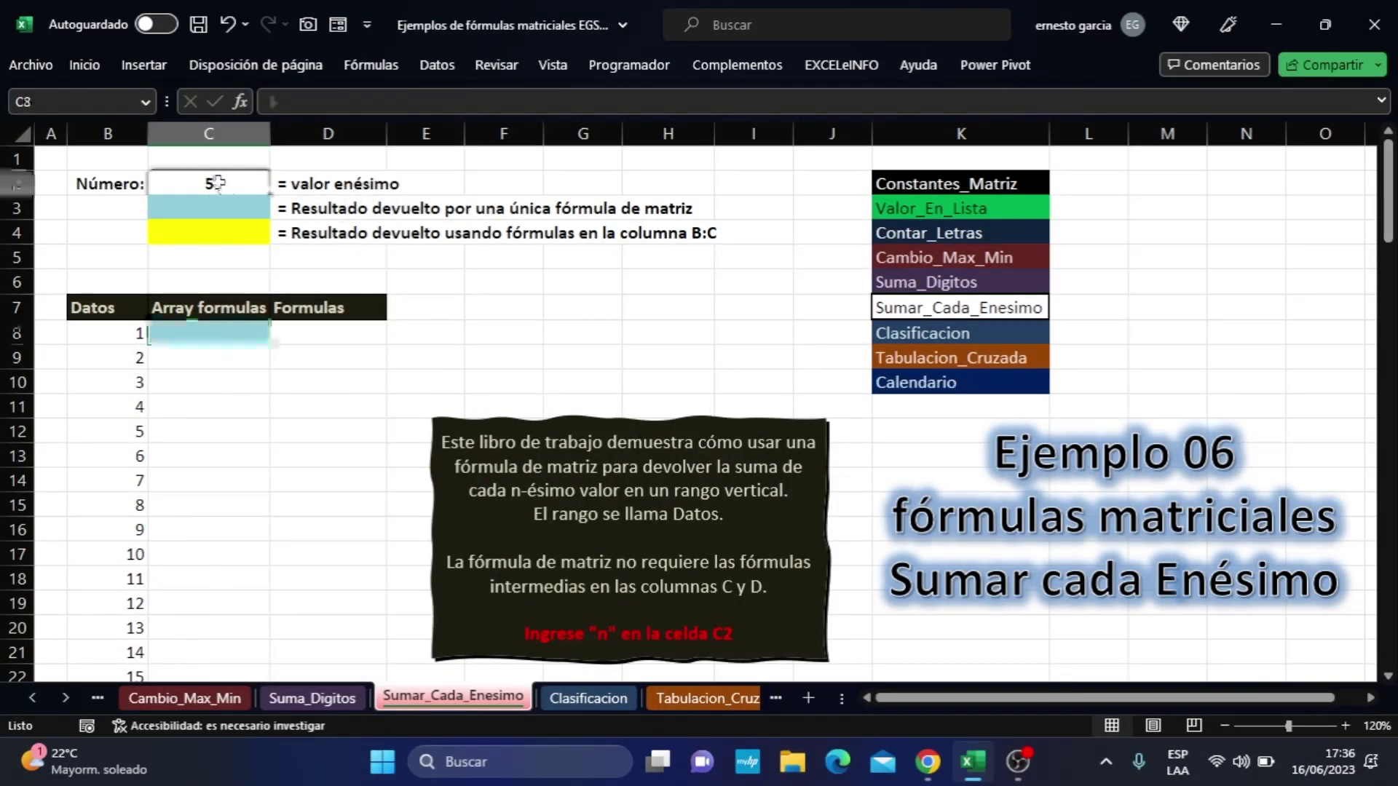
type("3")
left_click(243, 382)
- Enter =RESIDUO(B8,vEnesimo) in C8 to get the remainder of the first Datos value
key("Up")
key("Up")
type("=")
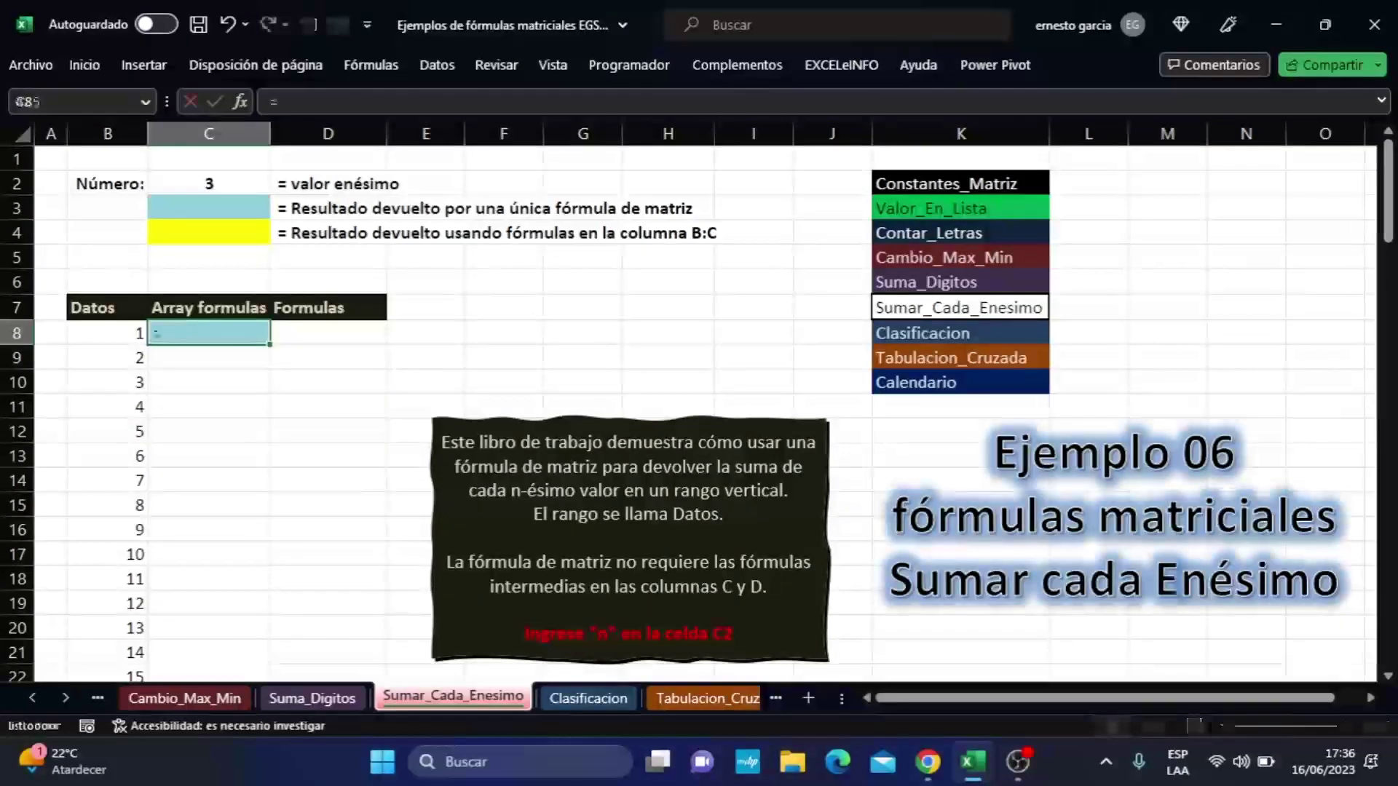
type("re")
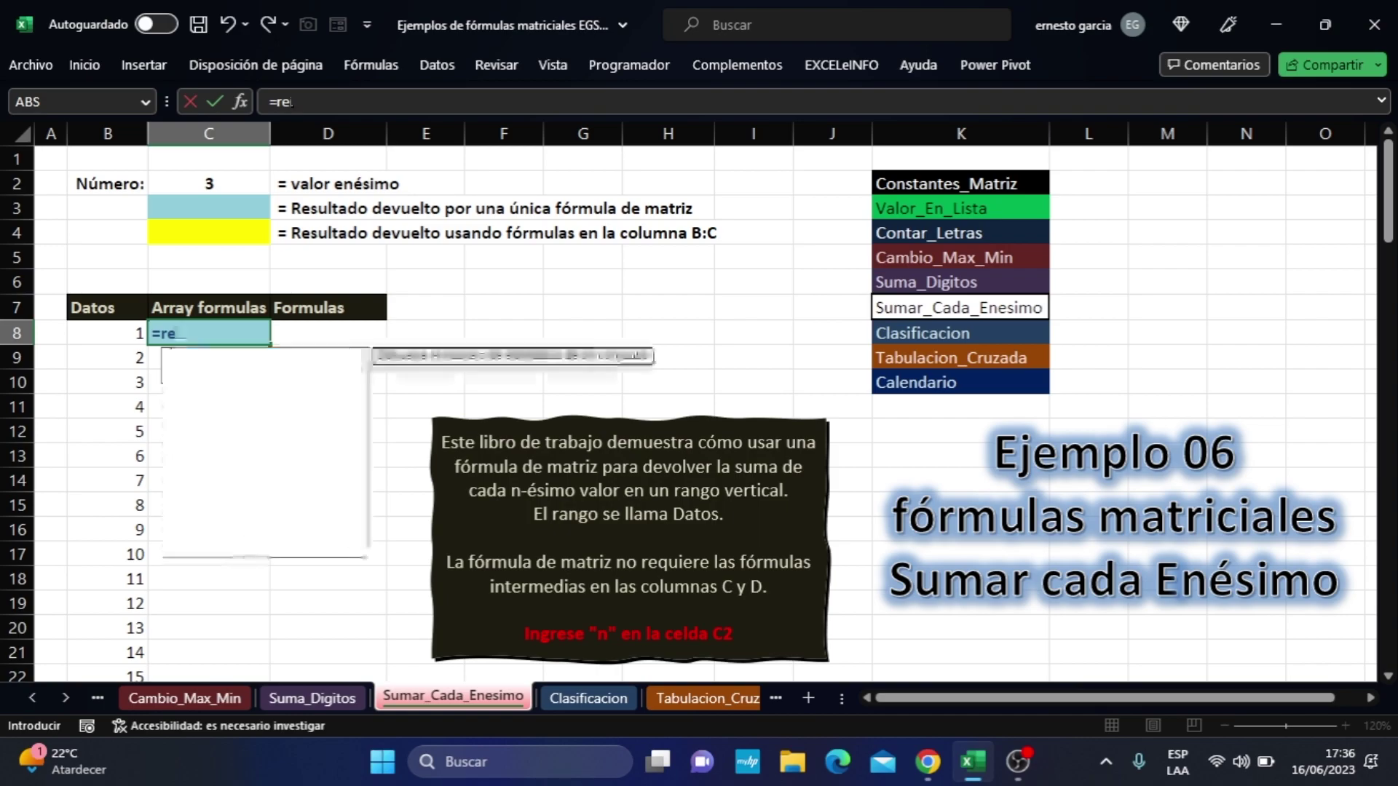
type("siduo(")
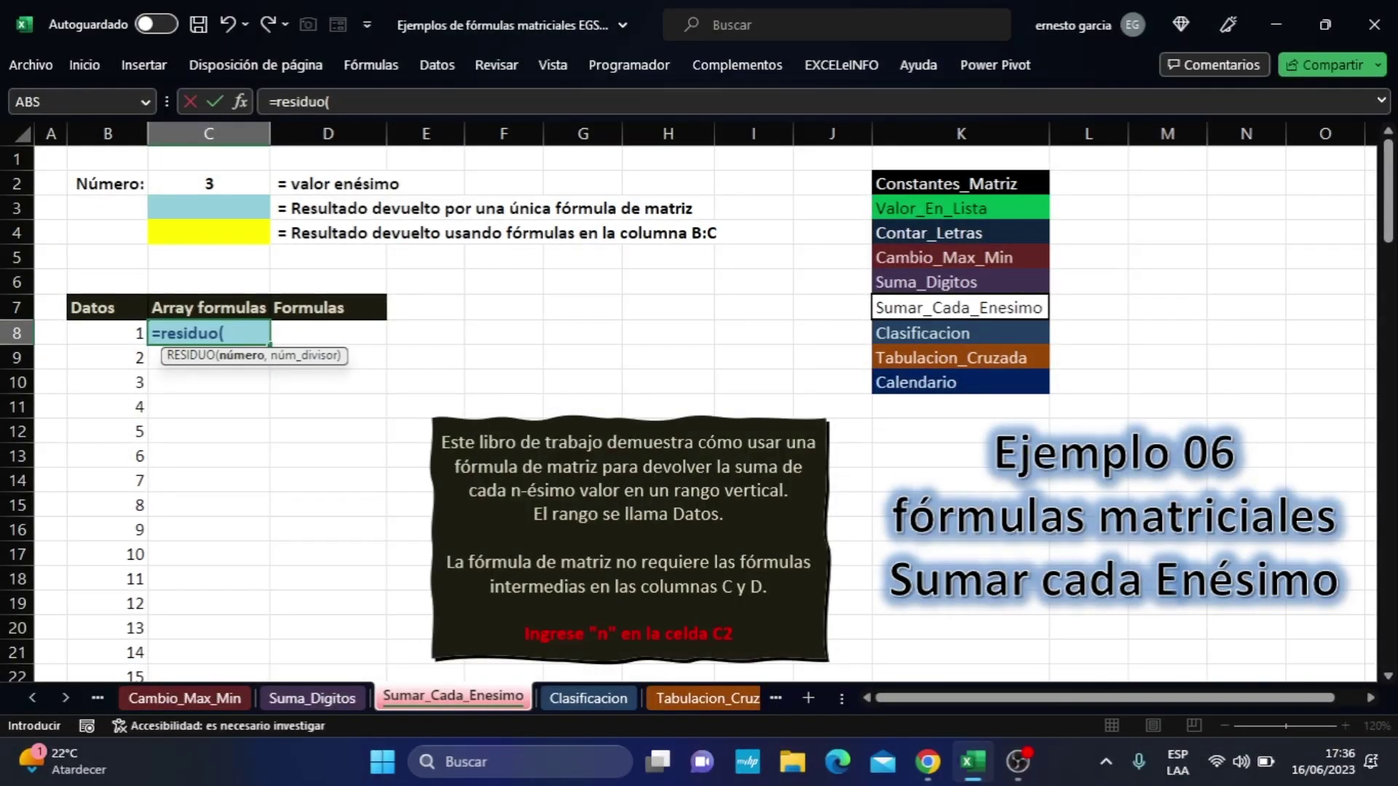
left_click(135, 333)
type(",")
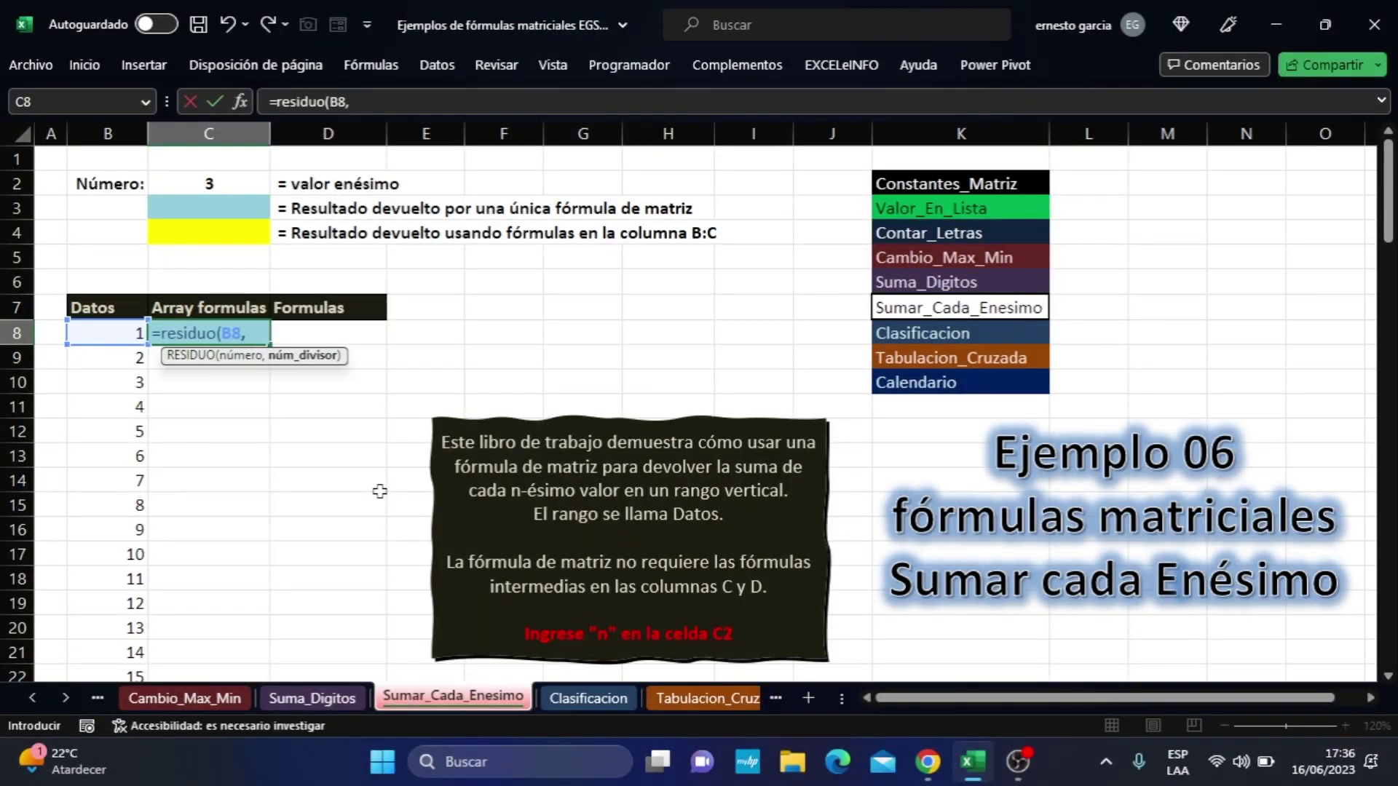
left_click(206, 183)
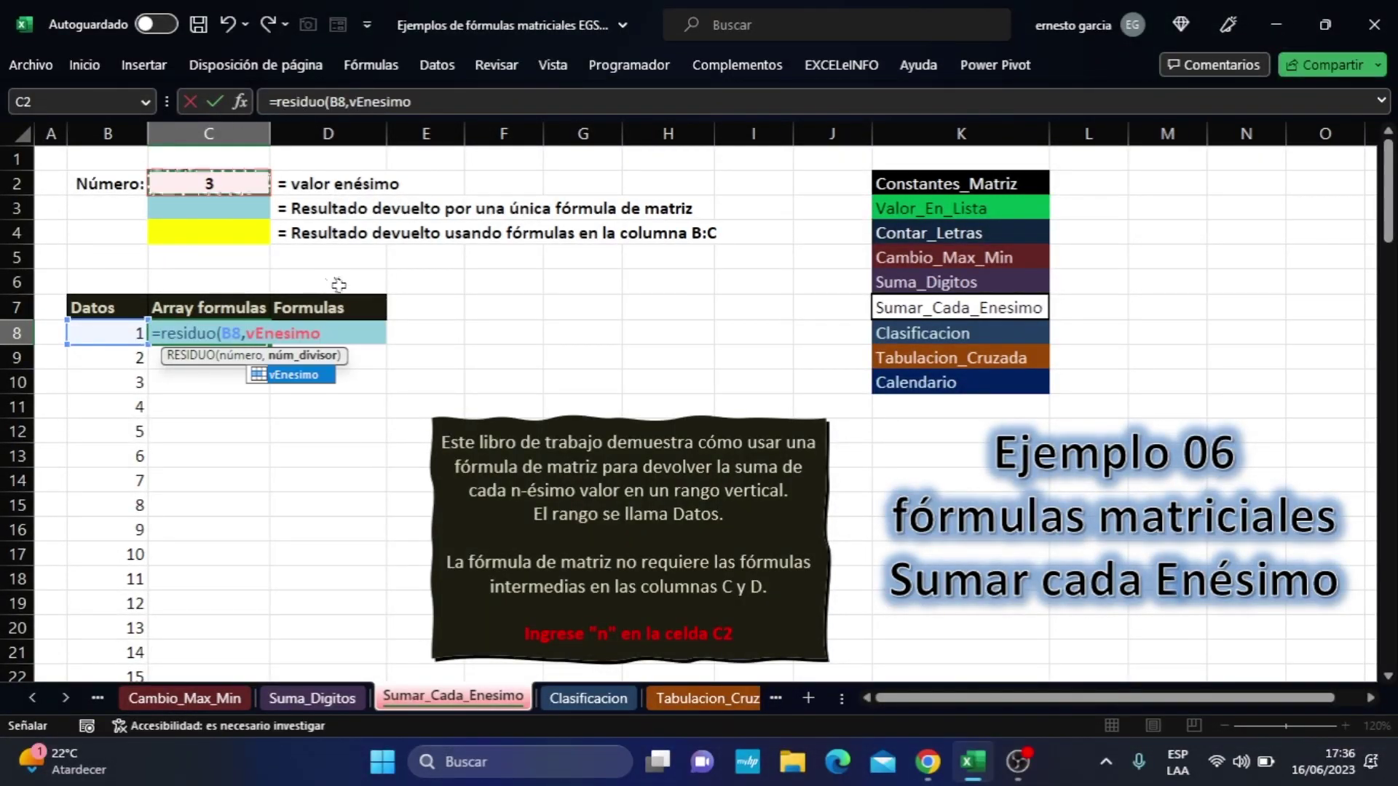
type(")")
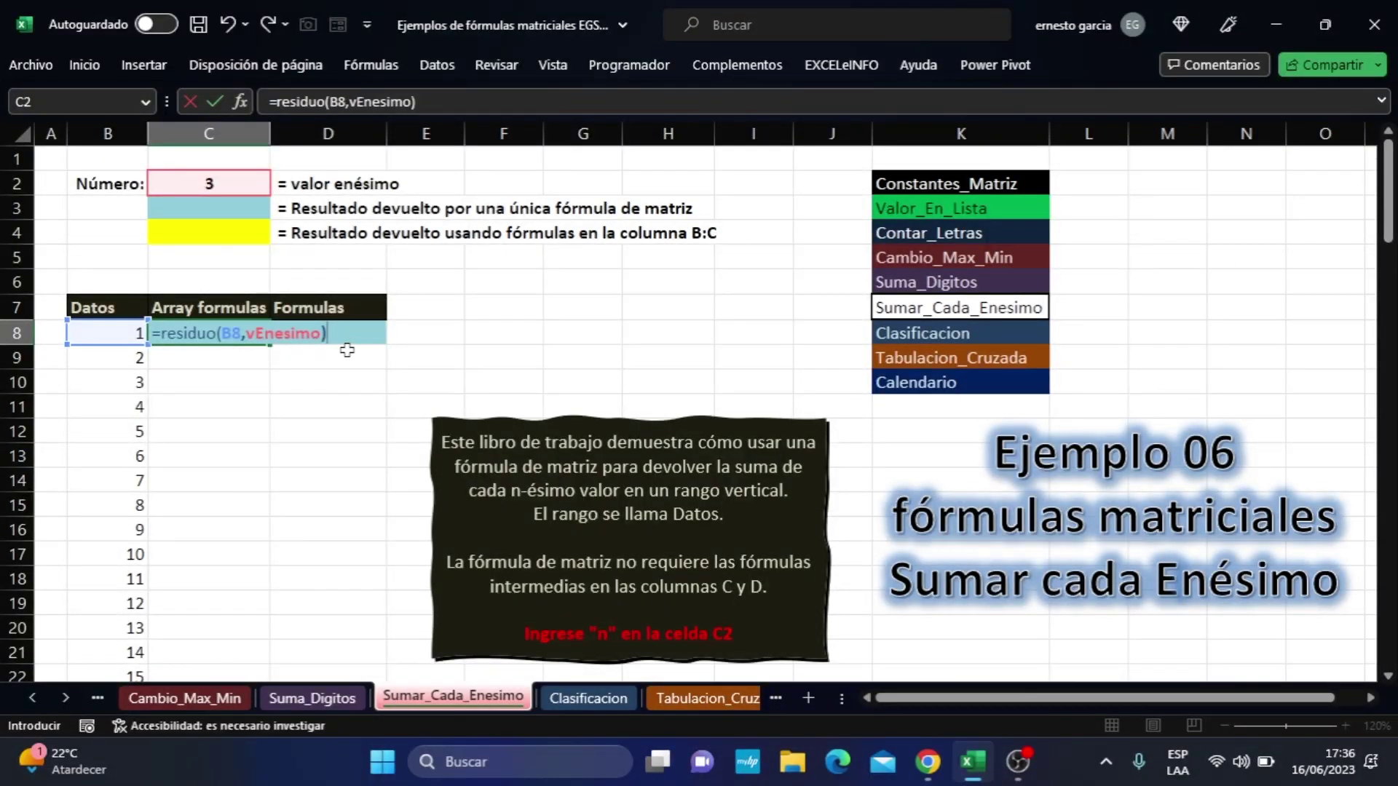
key("Return")
- Fill the =RESIDUO(B8,vEnesimo) formula from C8 down through C17
left_click(252, 335)
left_click_drag(252, 335, 209, 566)
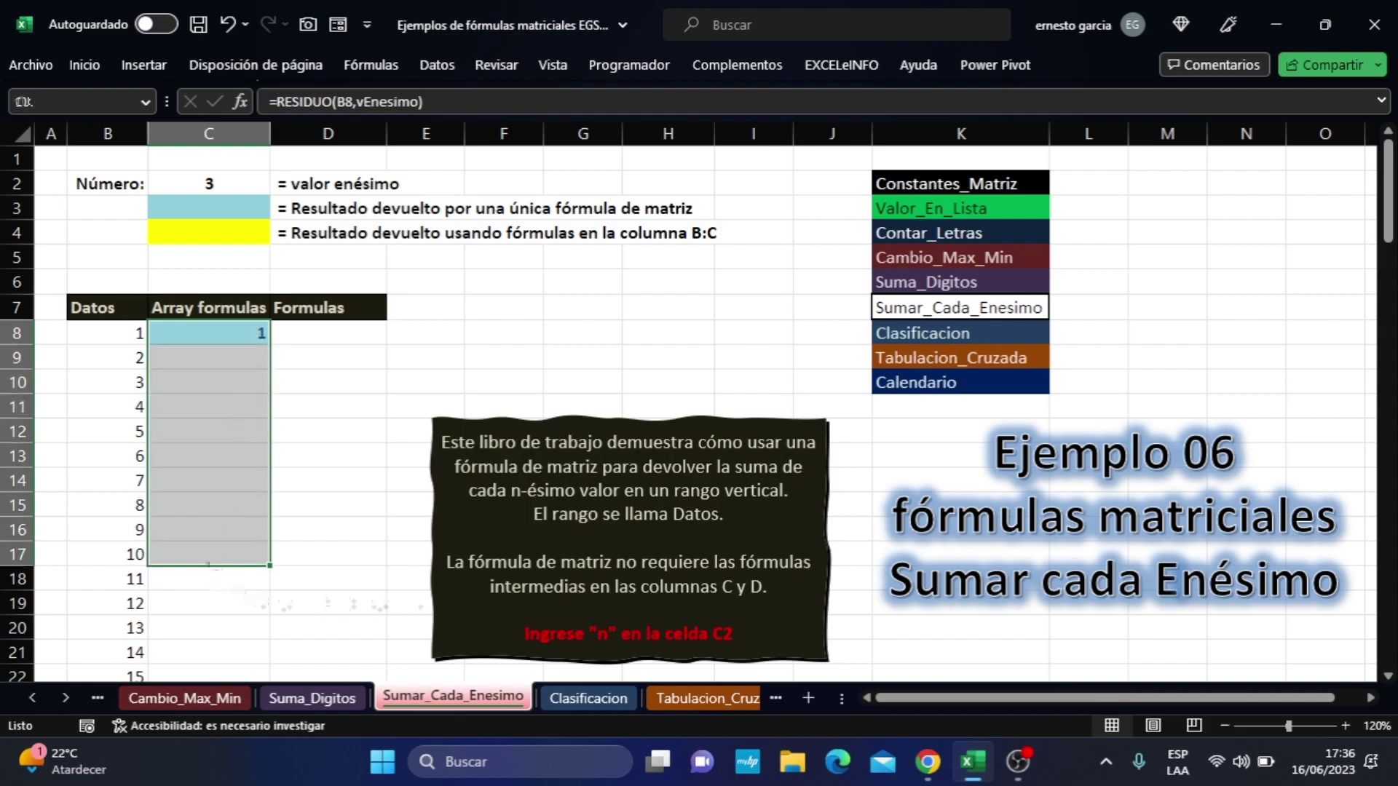
key("F2")
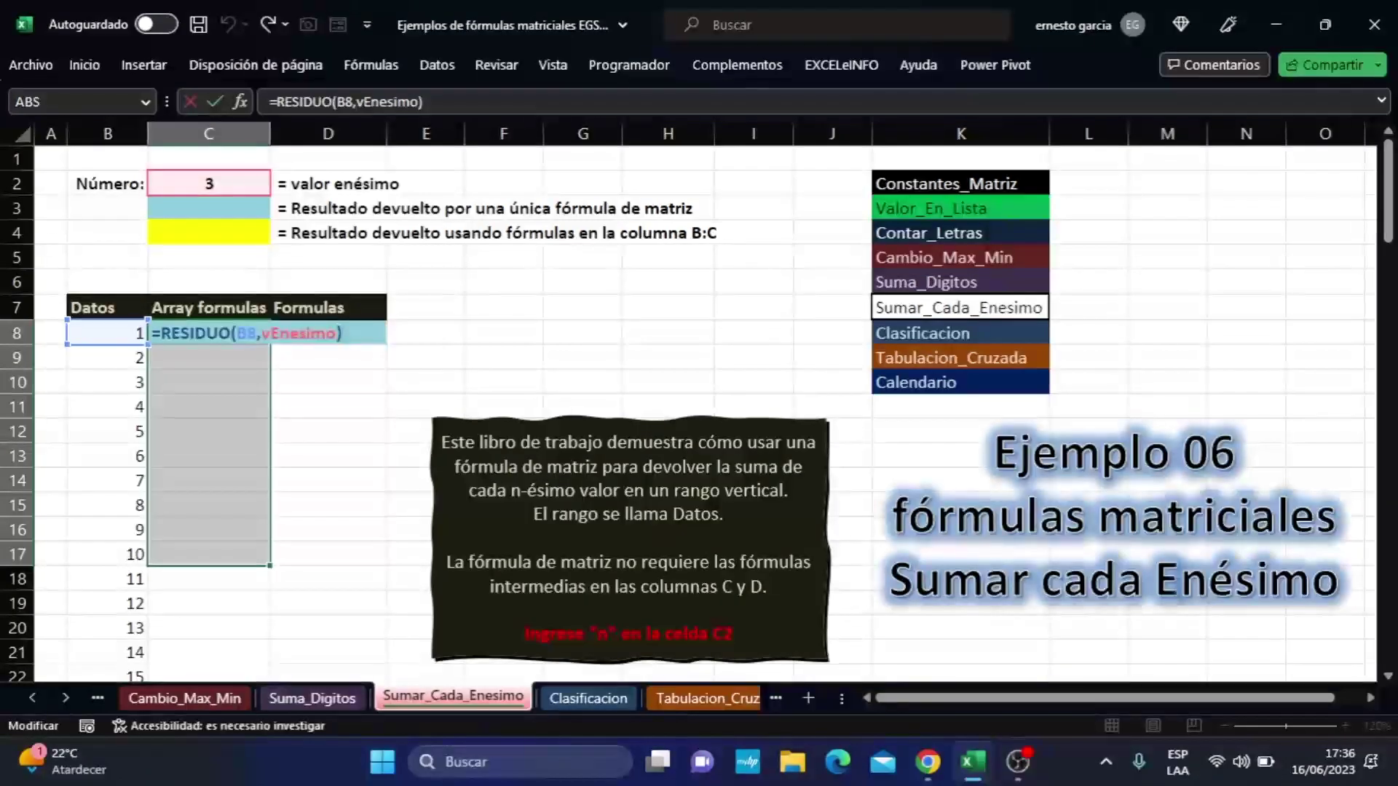
key("ctrl+Return")
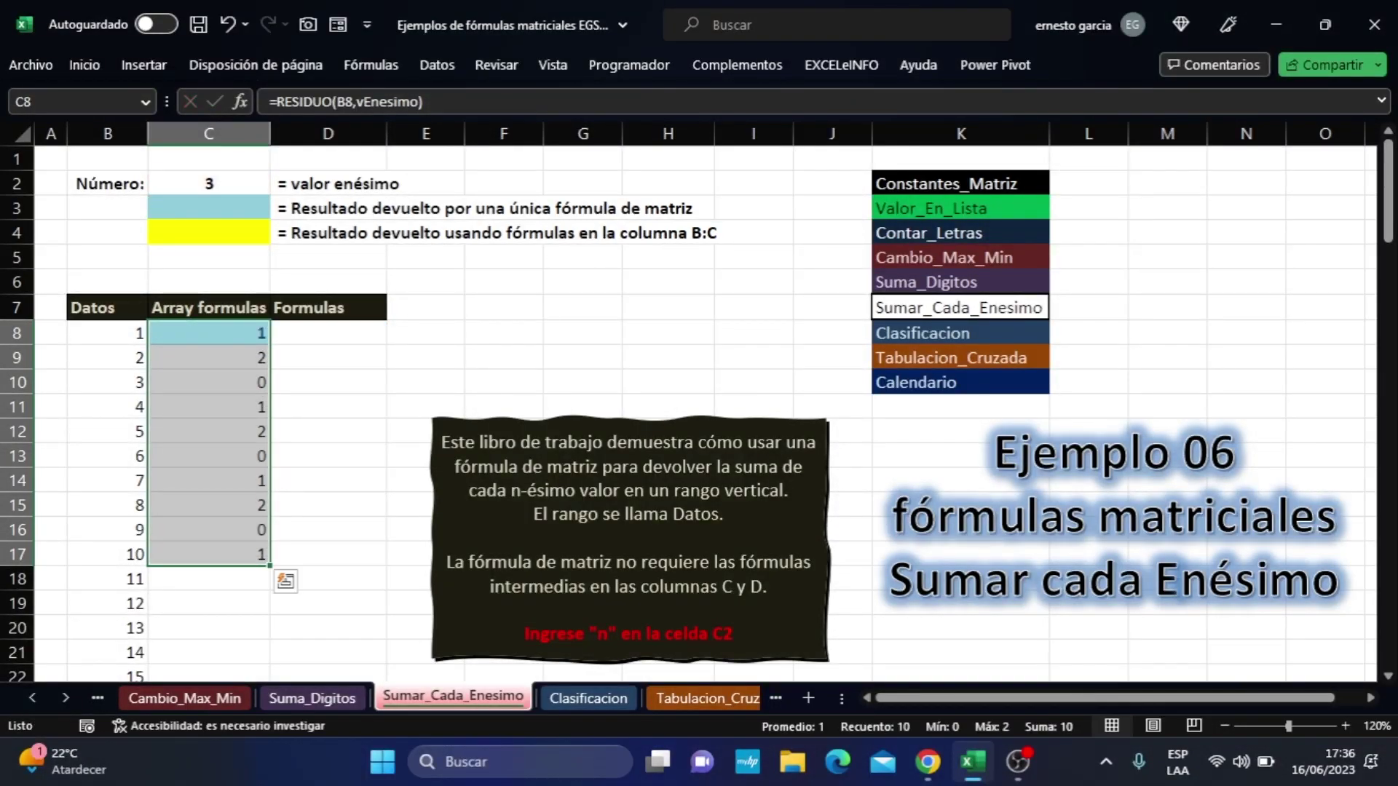
- Inspect the remainders in C10, C13 and C16 that correspond to every third Datos value
left_click(236, 430)
left_click(251, 384)
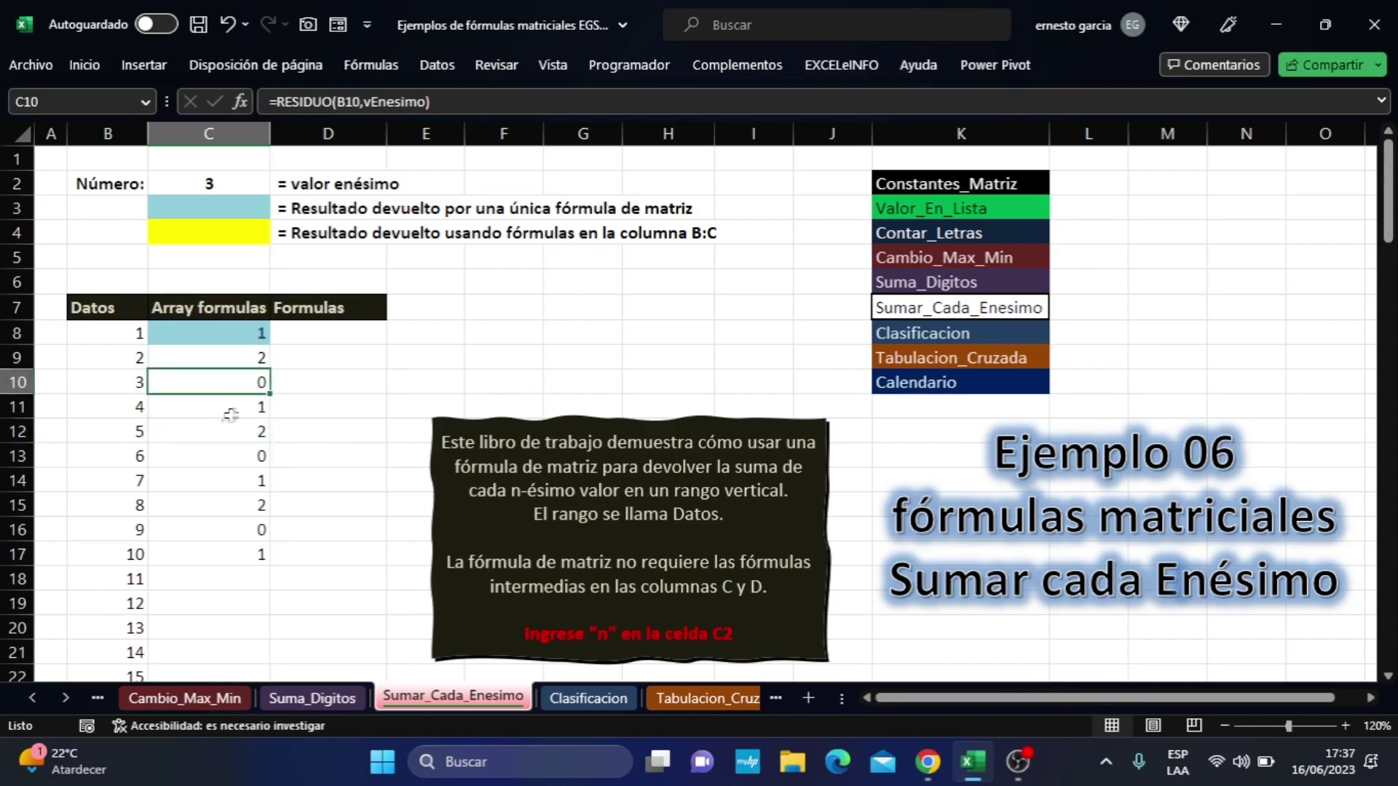
right_click(292, 191)
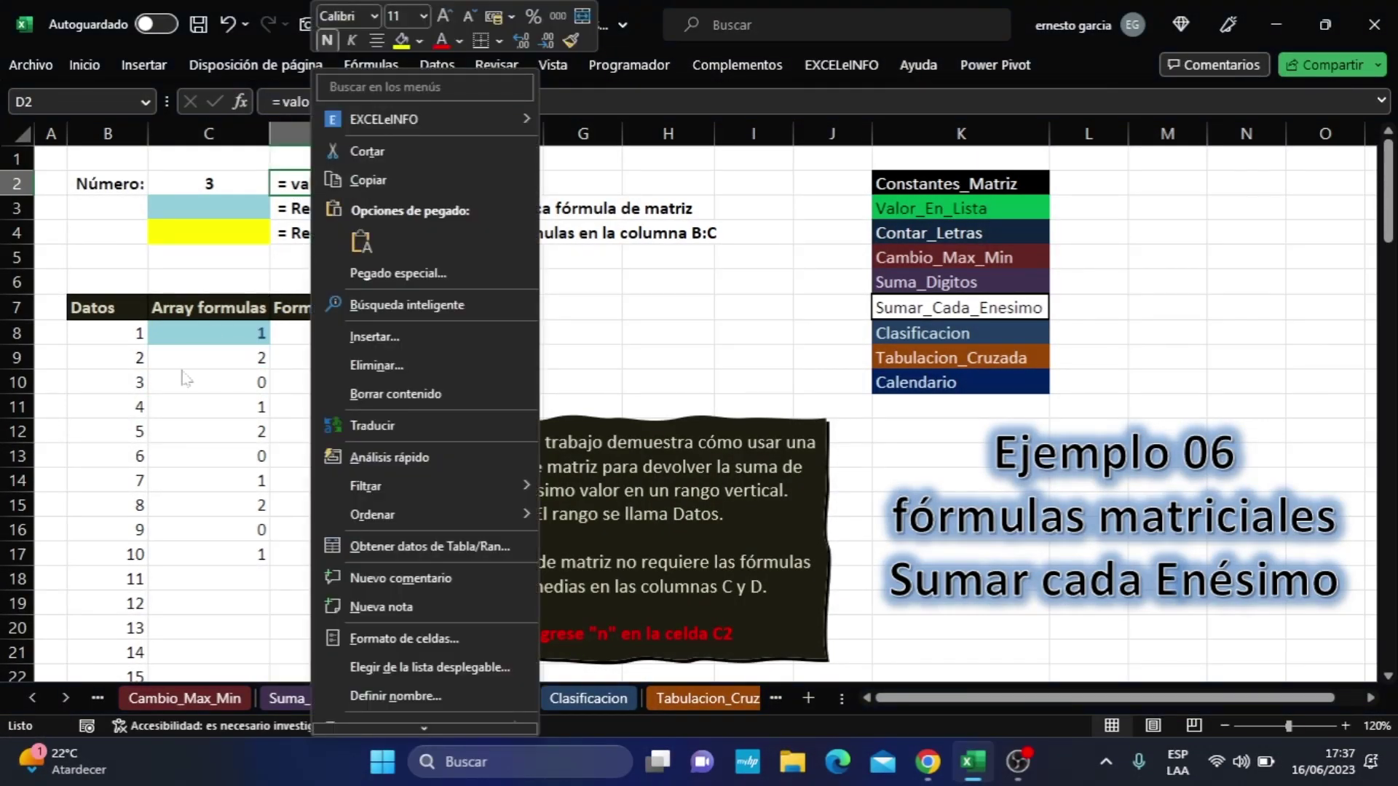
key("Escape")
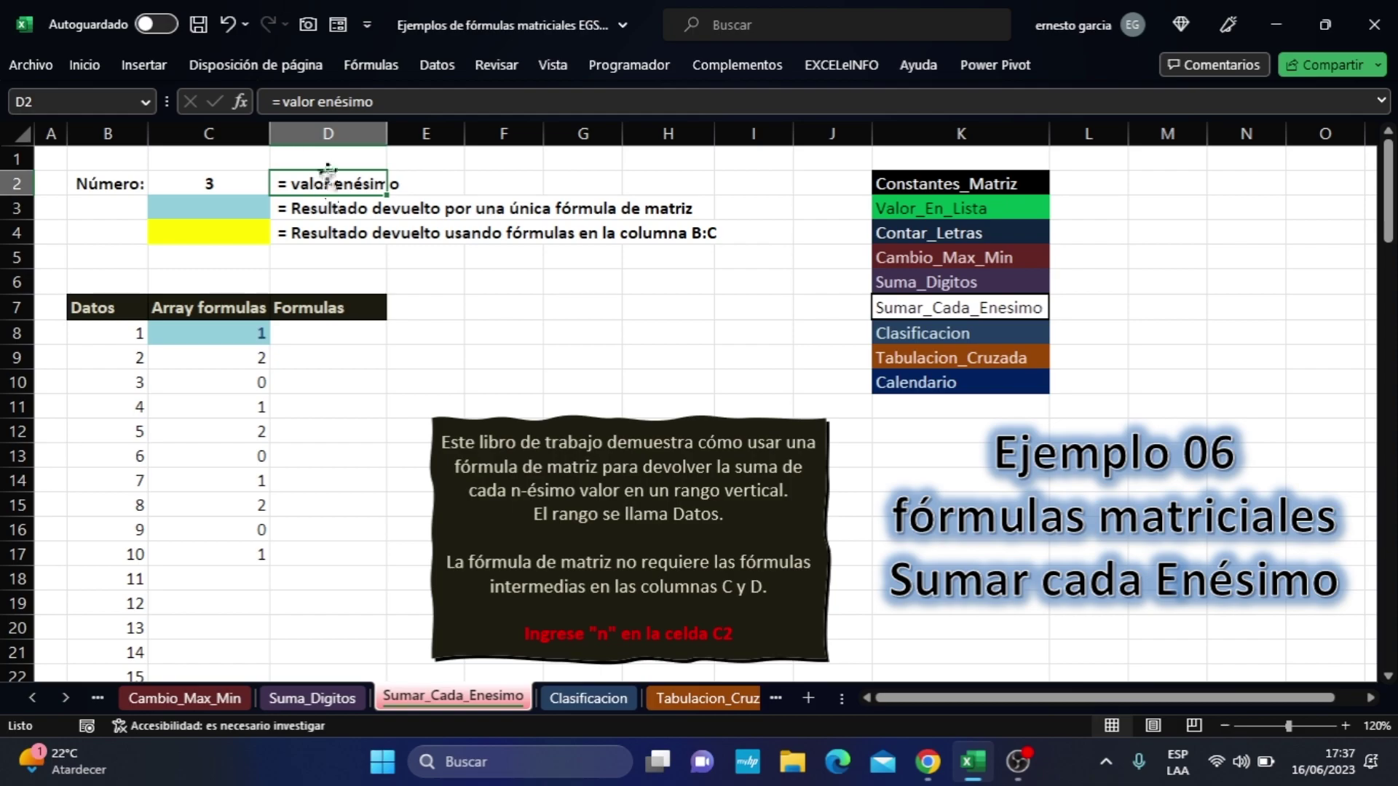
left_click(231, 381)
left_click(232, 463)
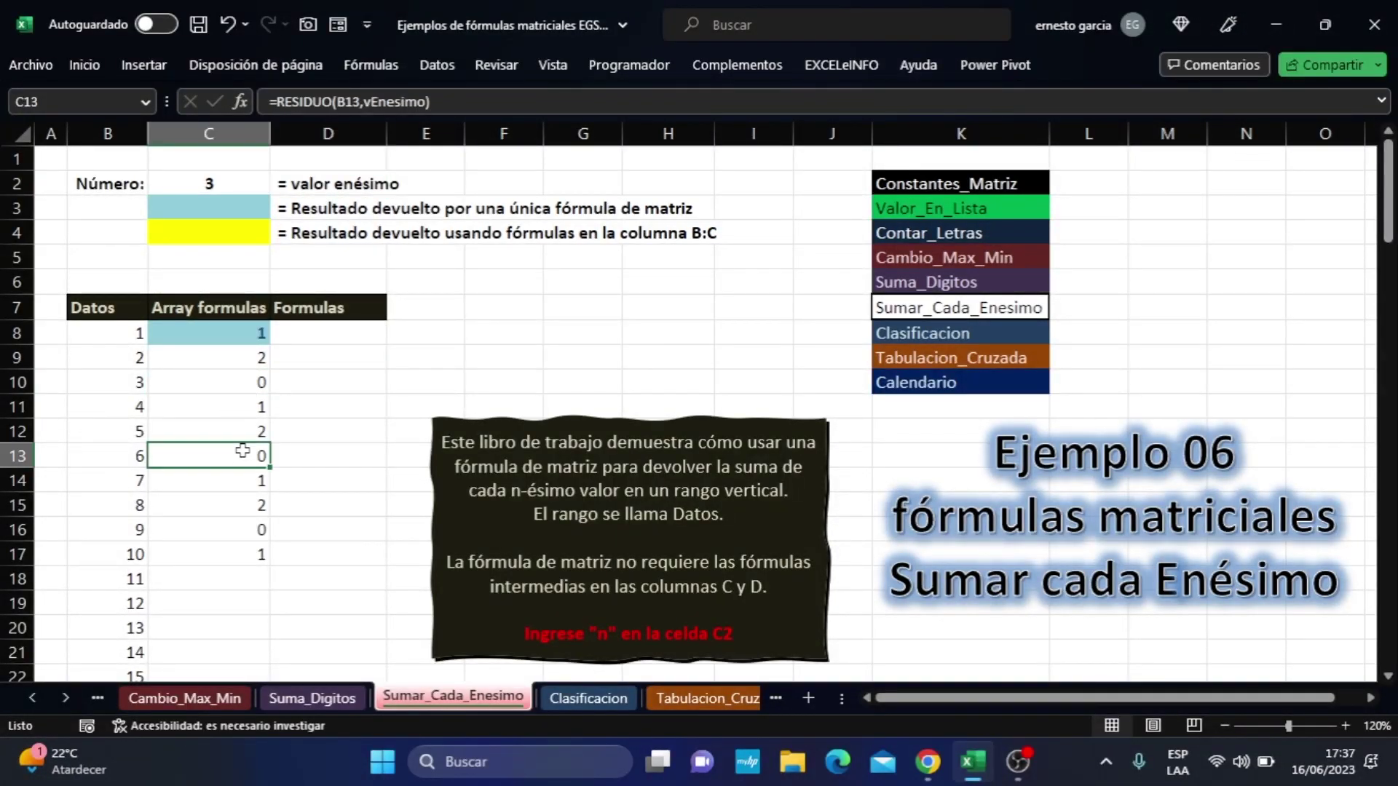
left_click(242, 530)
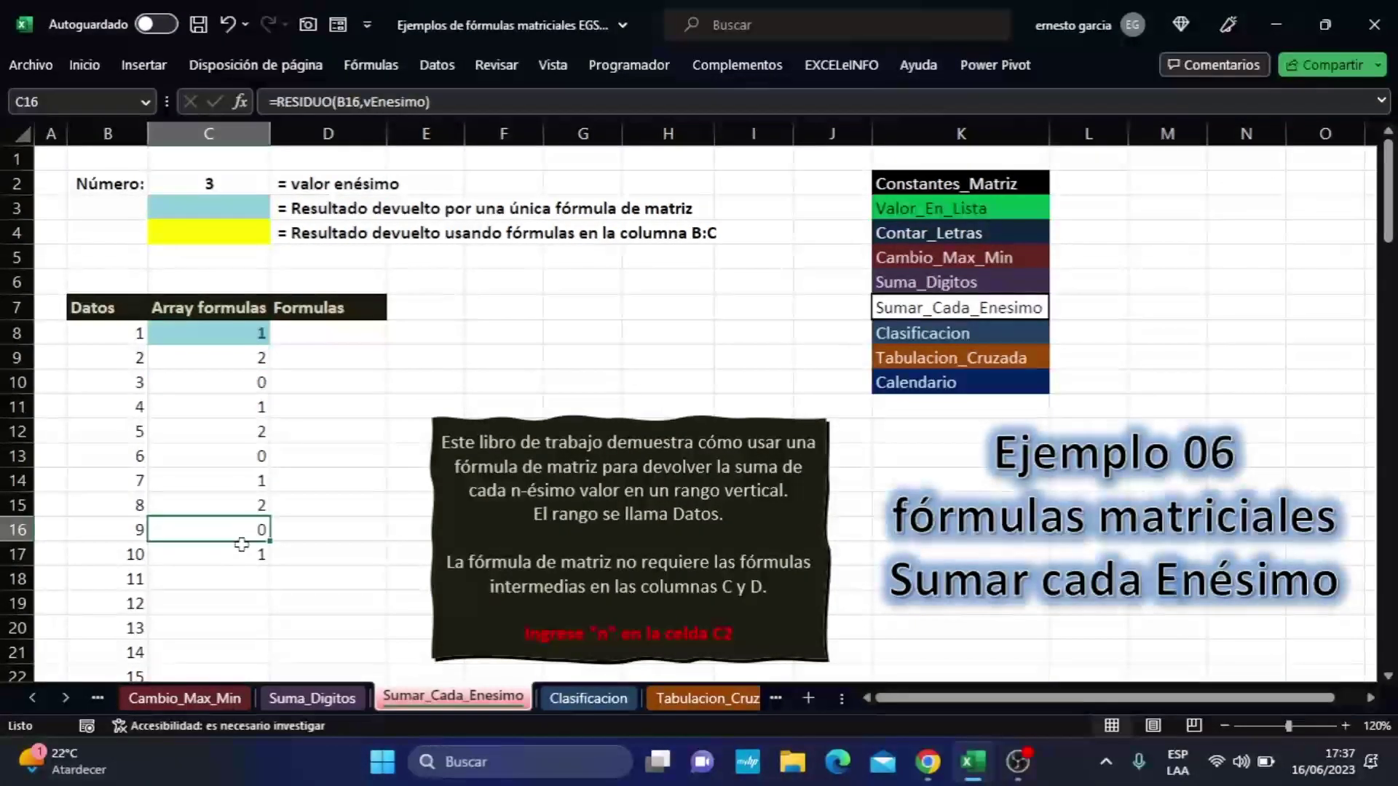
- Clear the filled remainder formulas from C9:C17, keeping only the one in C8
left_click(235, 338)
left_click_drag(244, 361, 225, 547)
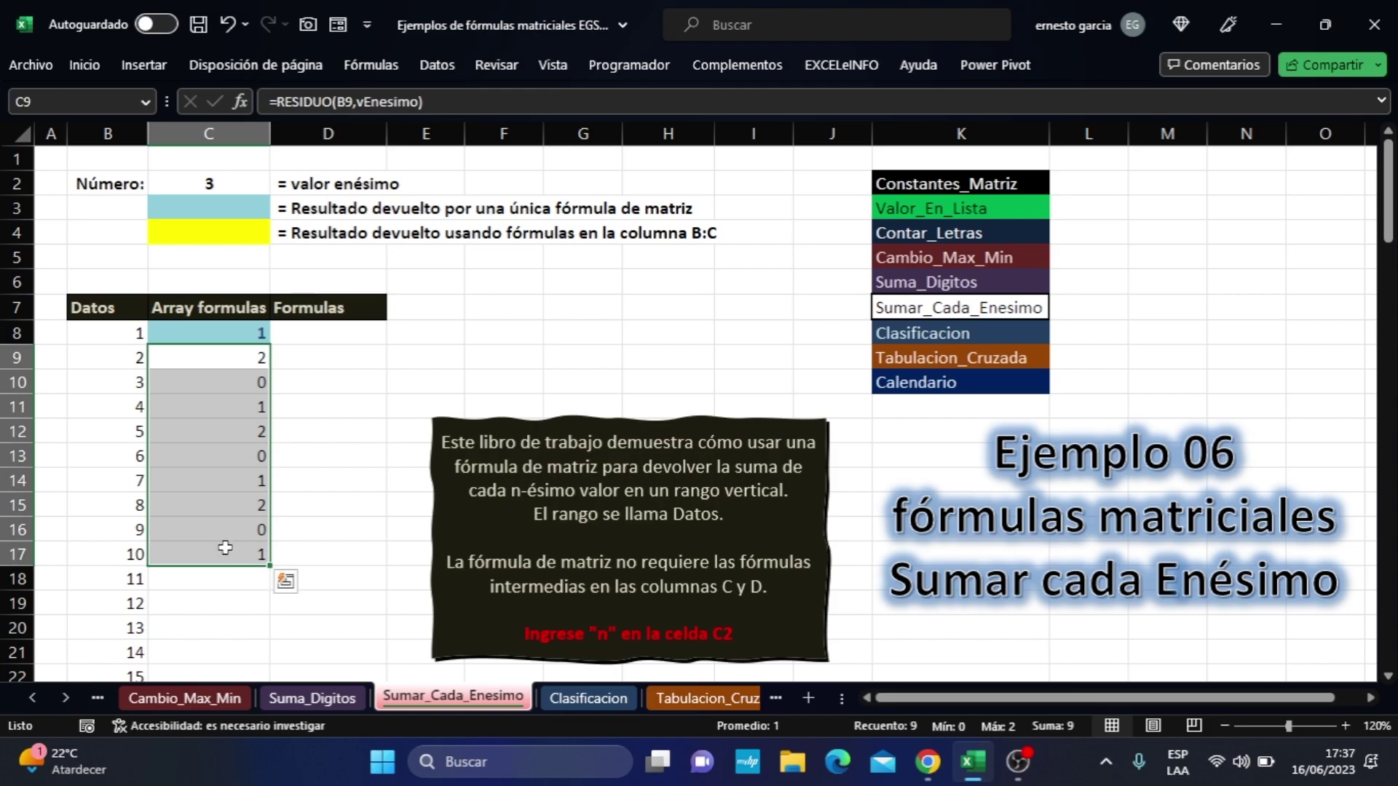
key("Delete")
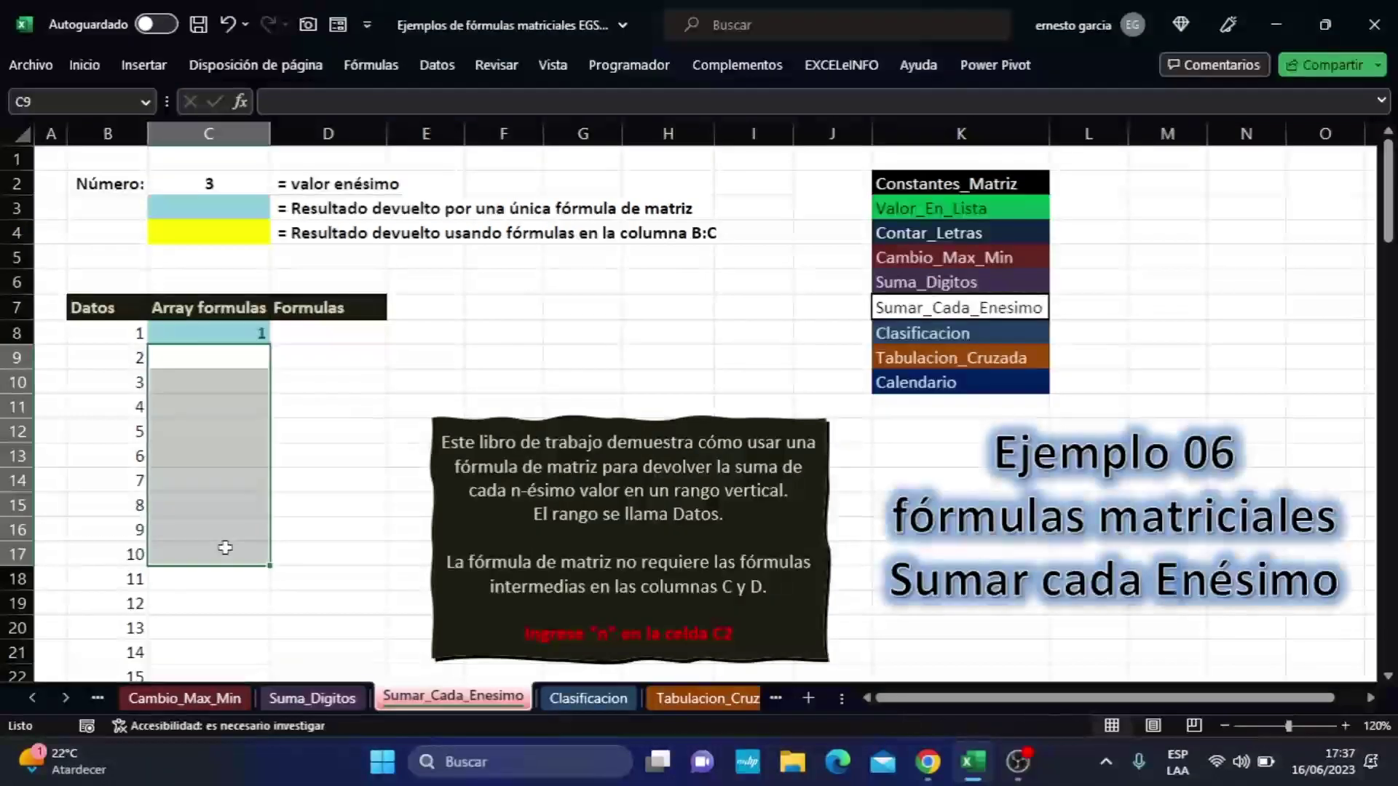
- Examine the B8 argument of the RESIDUO formula in C8 and select the named range Datos to view the cells it covers
left_click(222, 333)
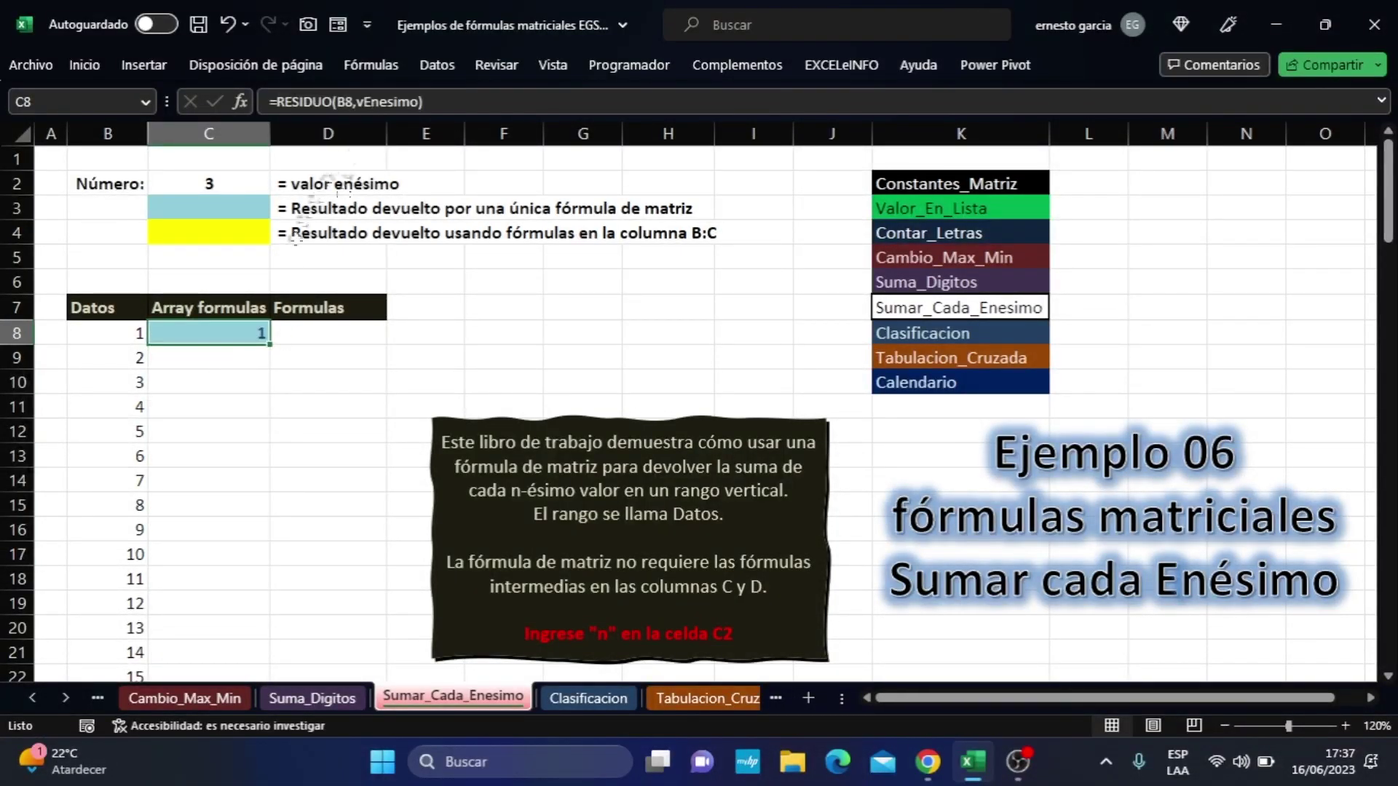
double_click(248, 333)
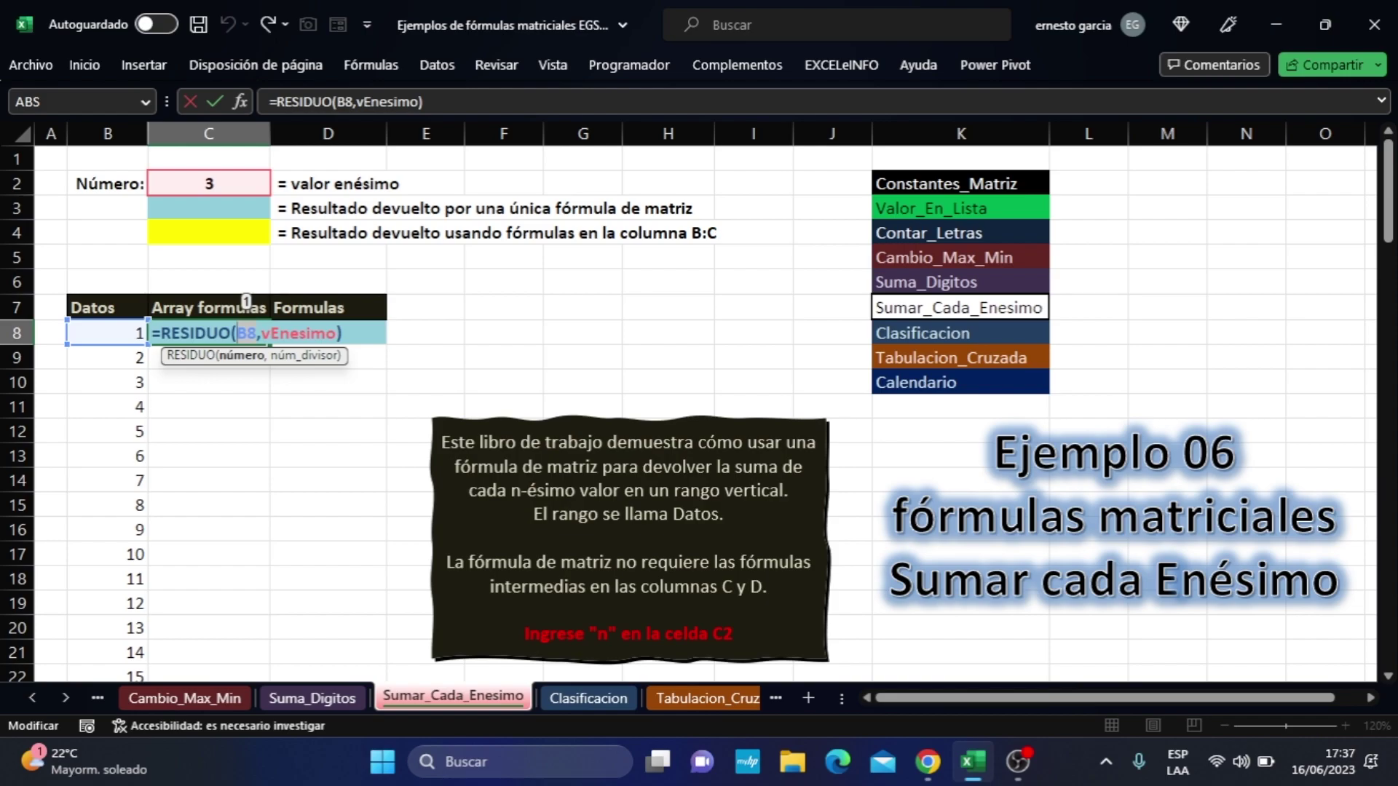
key("ctrl+Return")
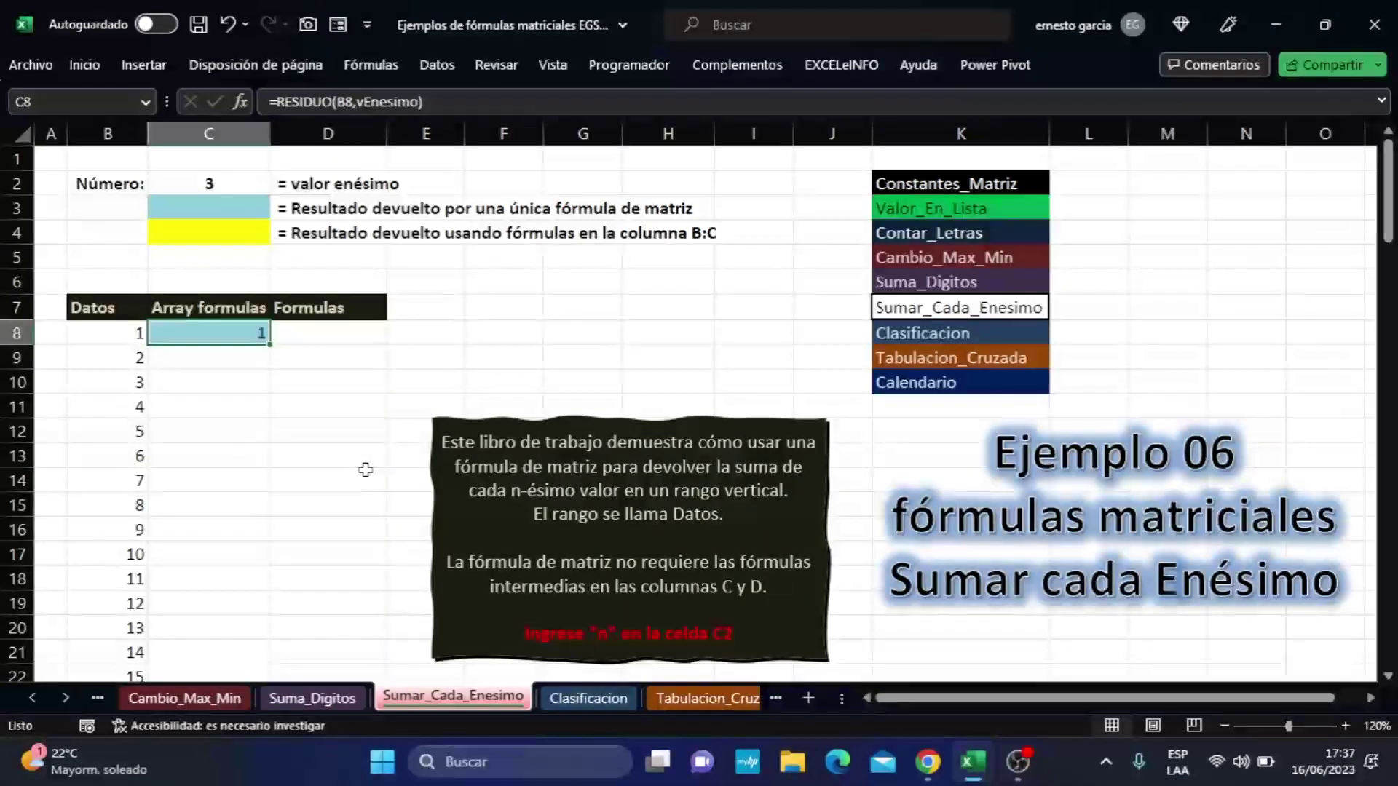
left_click(146, 102)
left_click(54, 171)
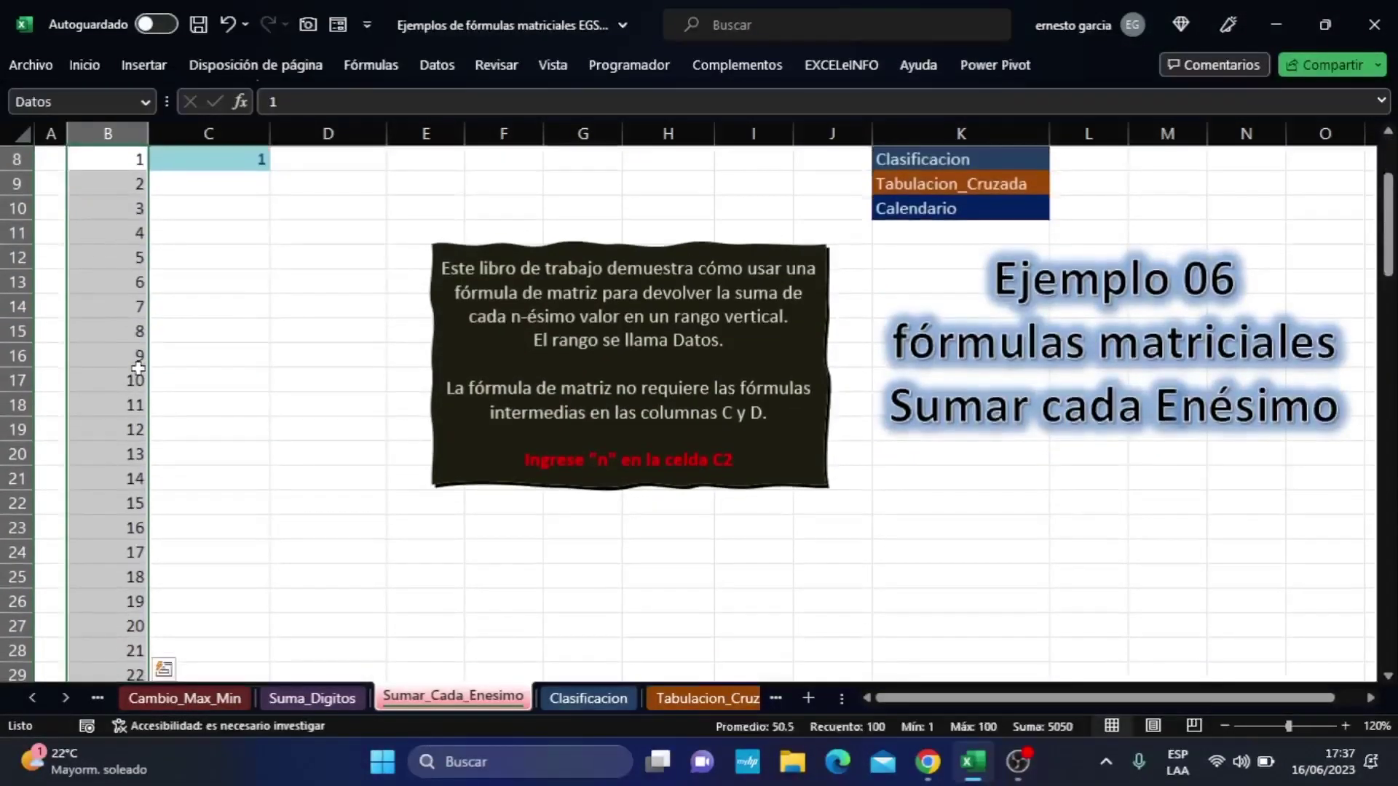
scroll(112, 361, "up", 1)
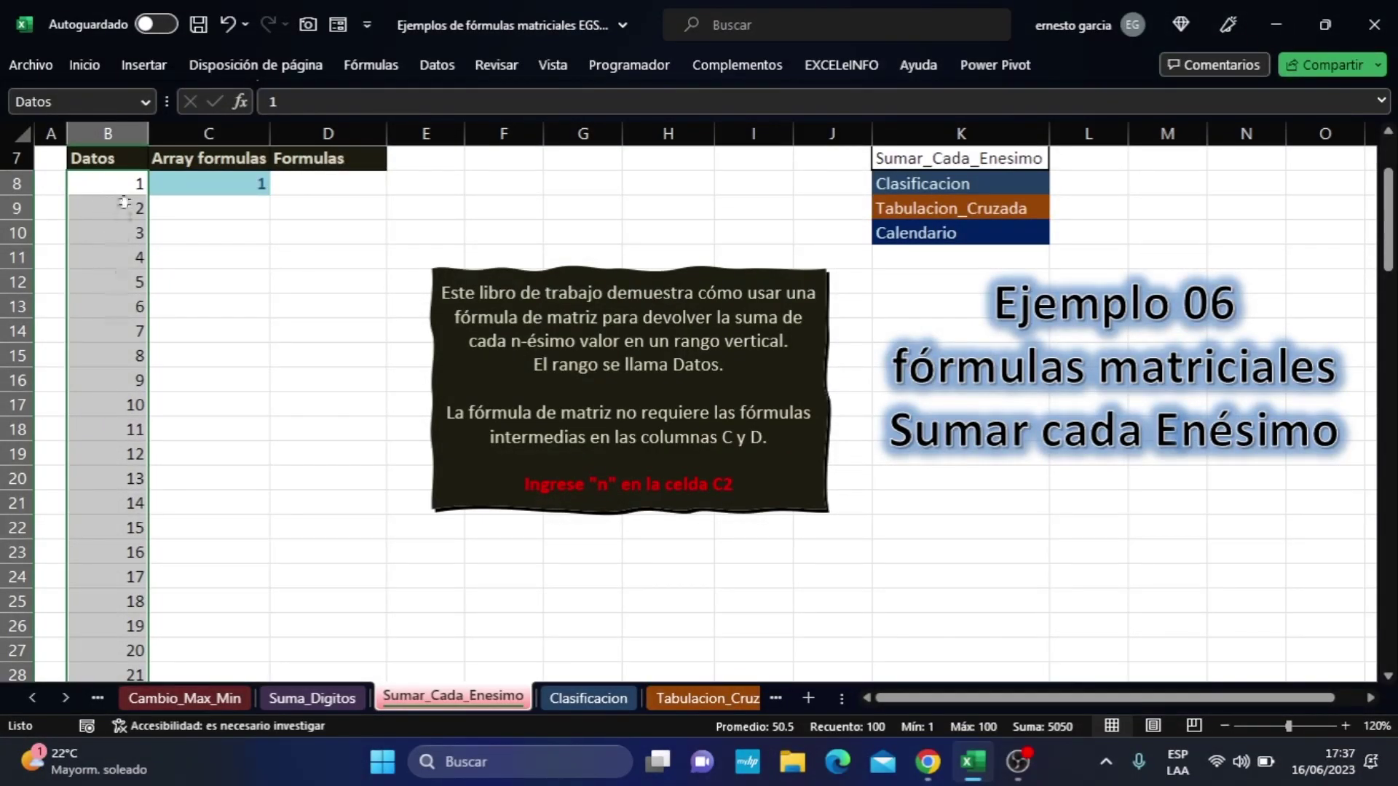
scroll(125, 289, "up", 1)
scroll(125, 289, "up", 2)
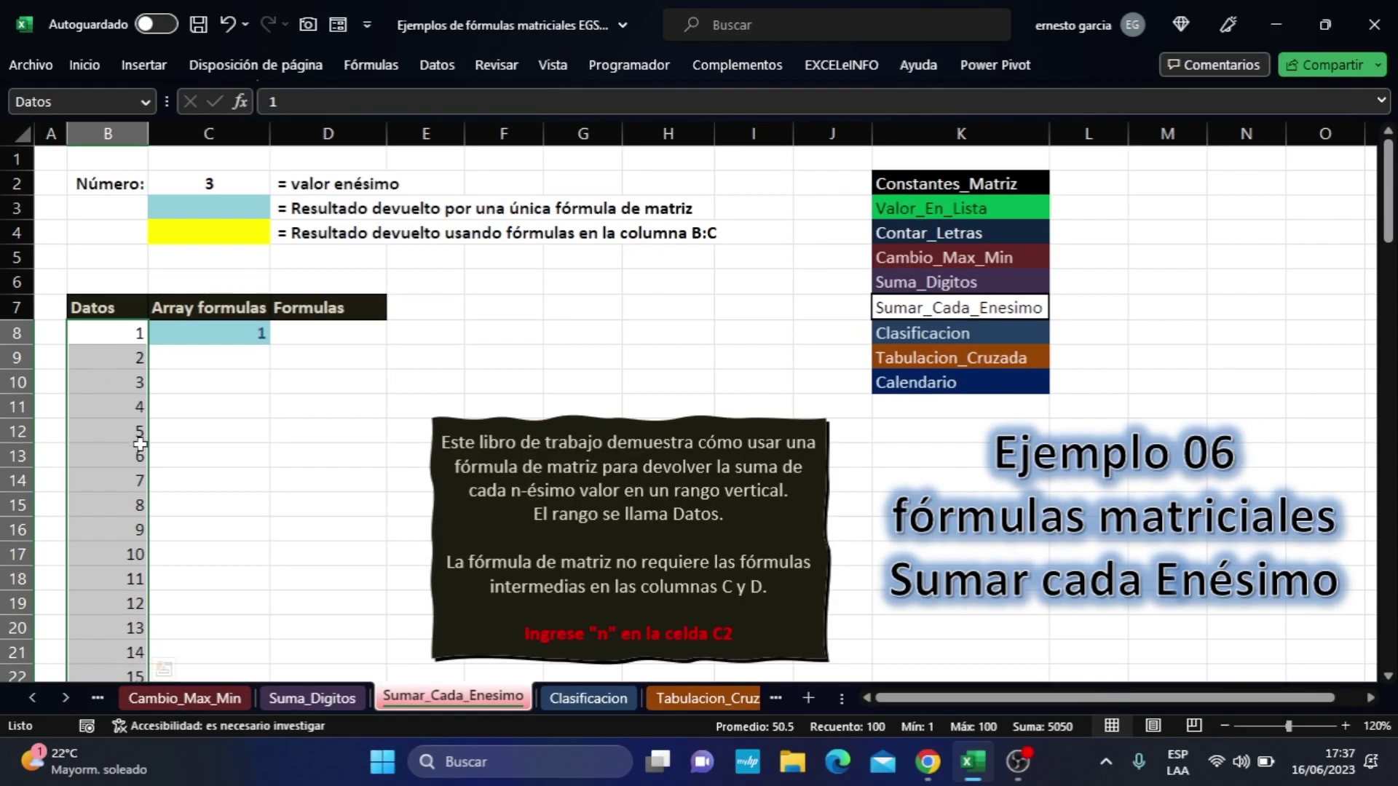
- Replace B8 with Datos in the C8 formula so it reads =RESIDUO(Datos,vEnesimo)
left_click(235, 338)
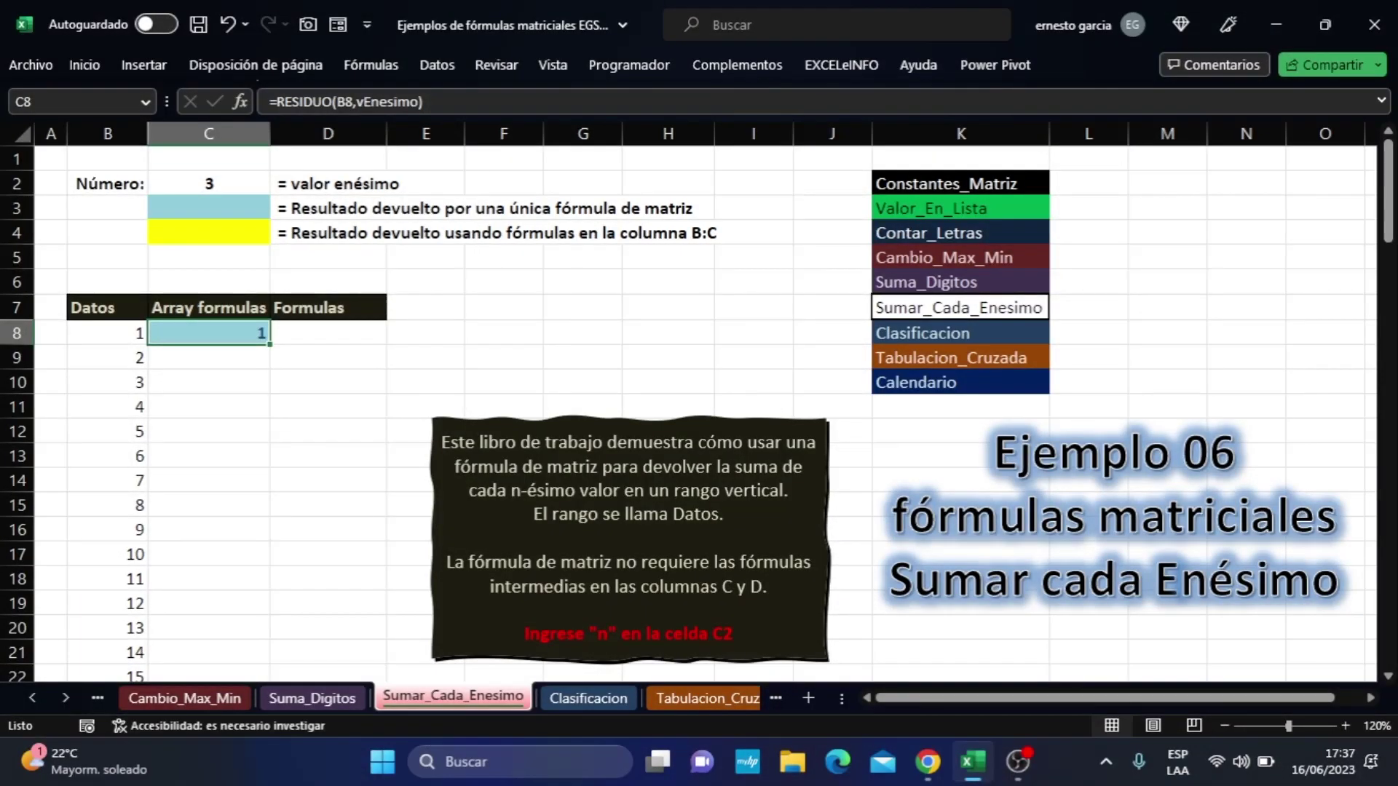
double_click(343, 102)
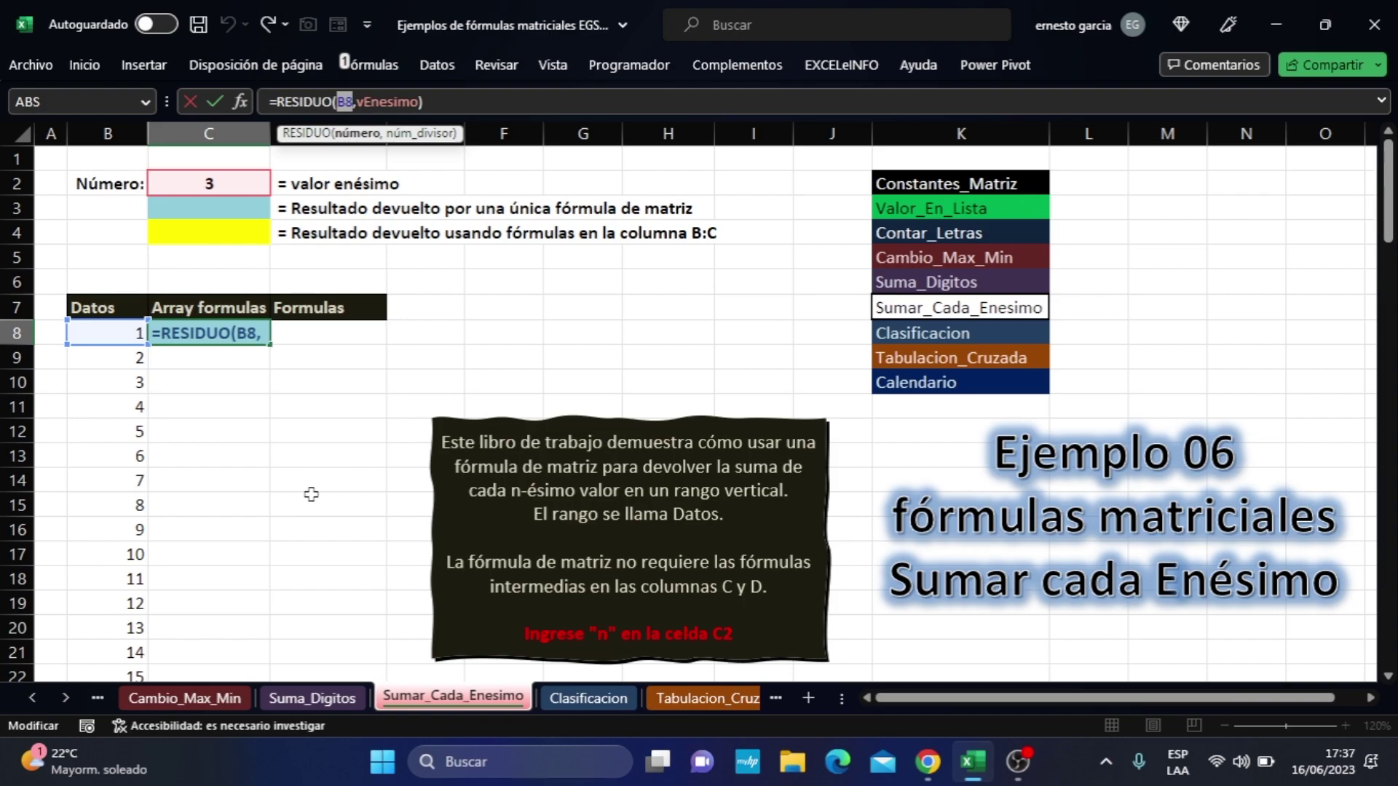
type("Datos")
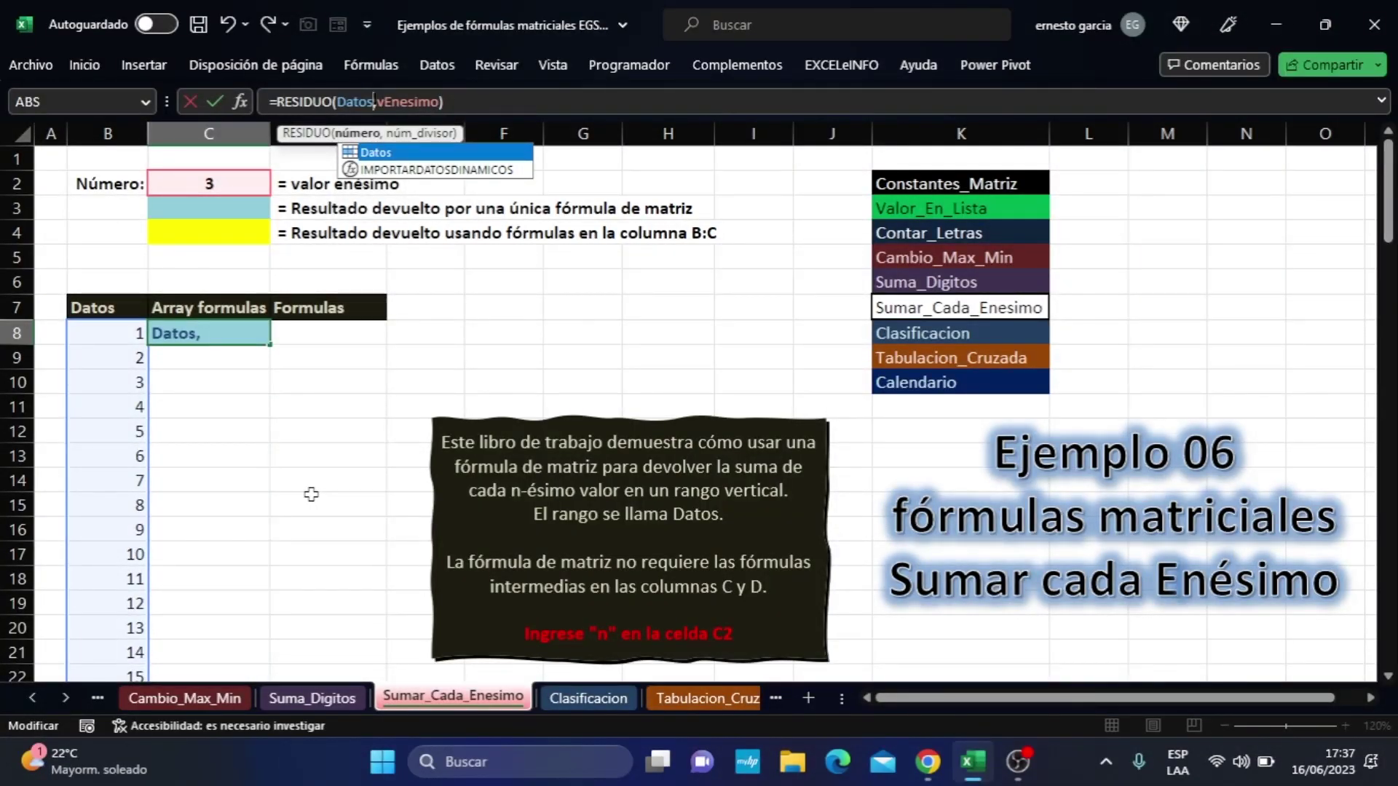
key("Return")
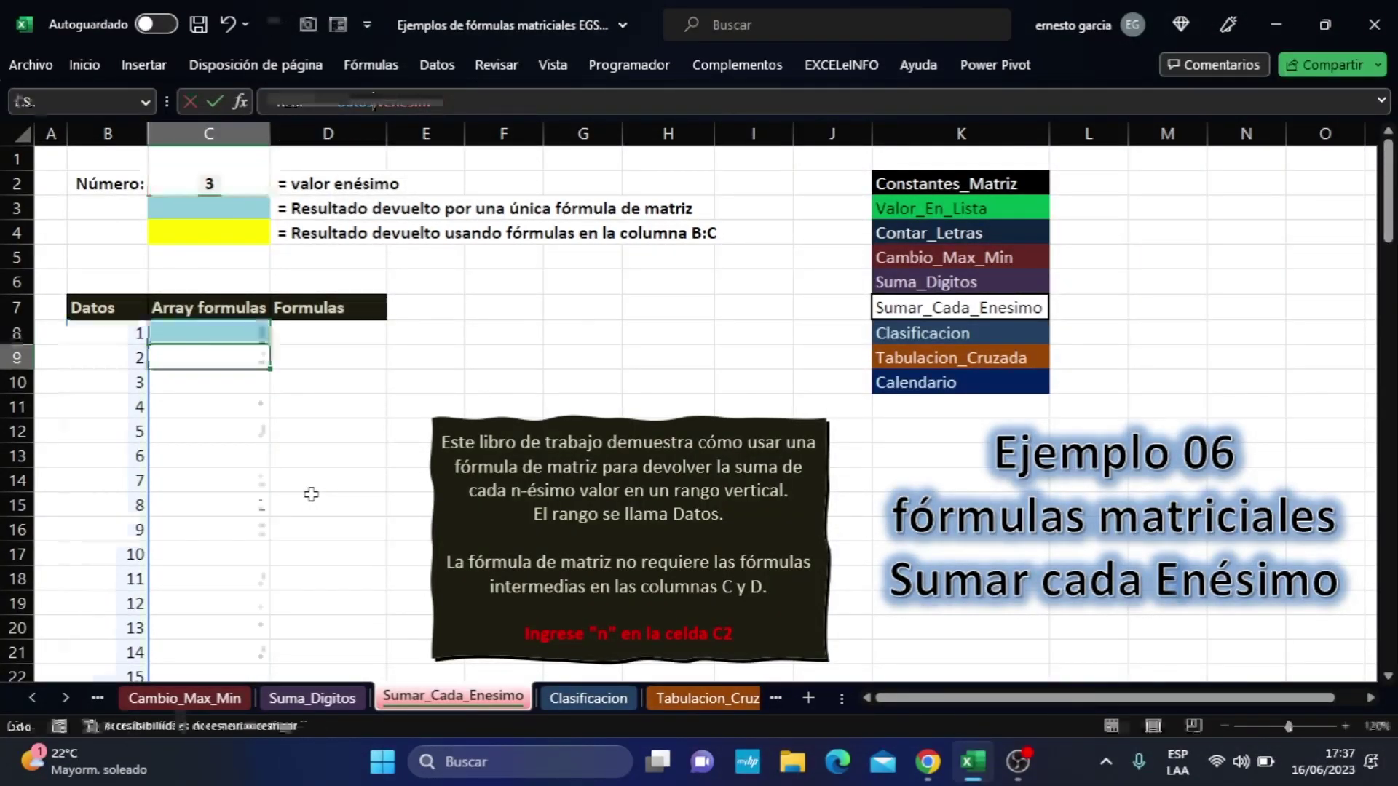
- Copy the full formula text =RESIDUO(Datos,vEnesimo) from C8 and empty the cell
left_click(230, 338)
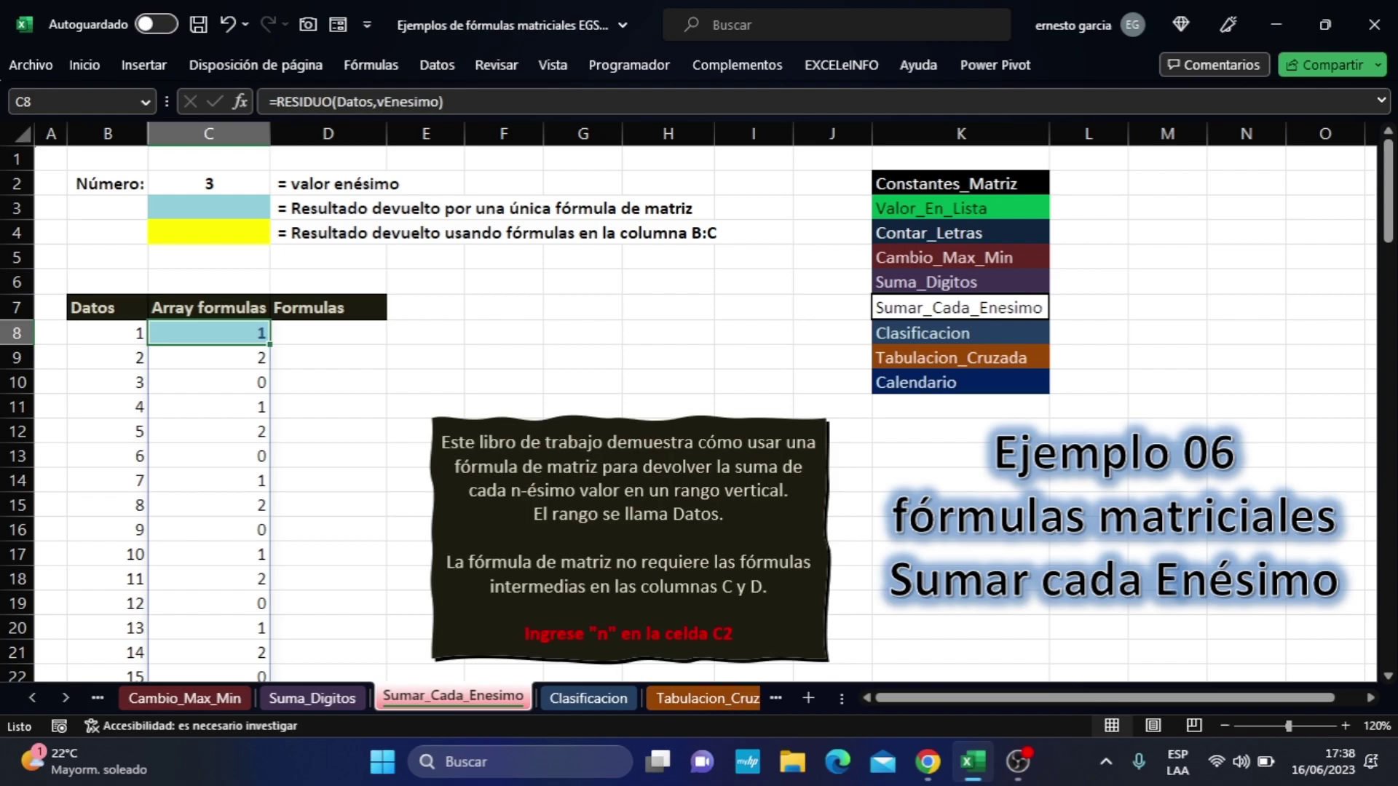
left_click(302, 103)
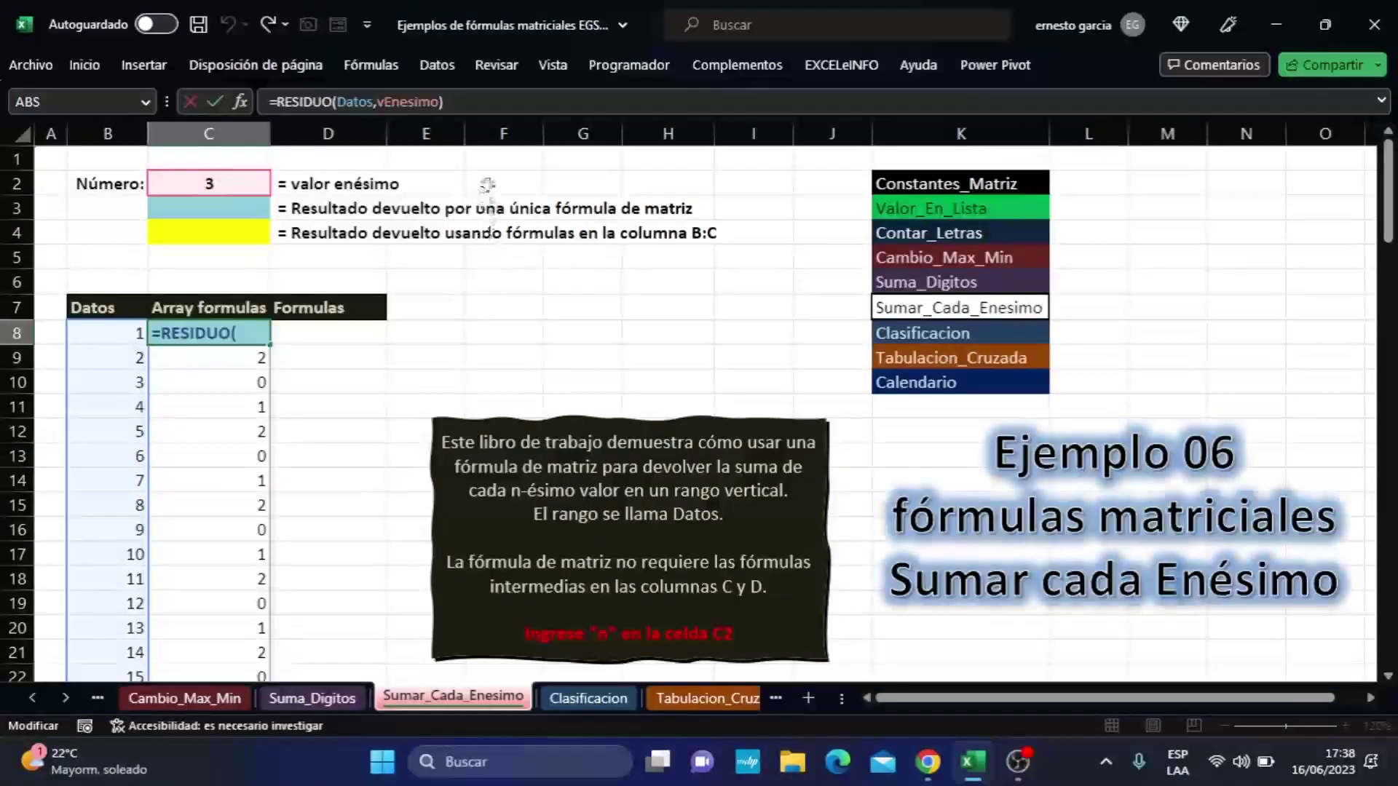
key("End")
key("shift+Home")
key("ctrl+c")
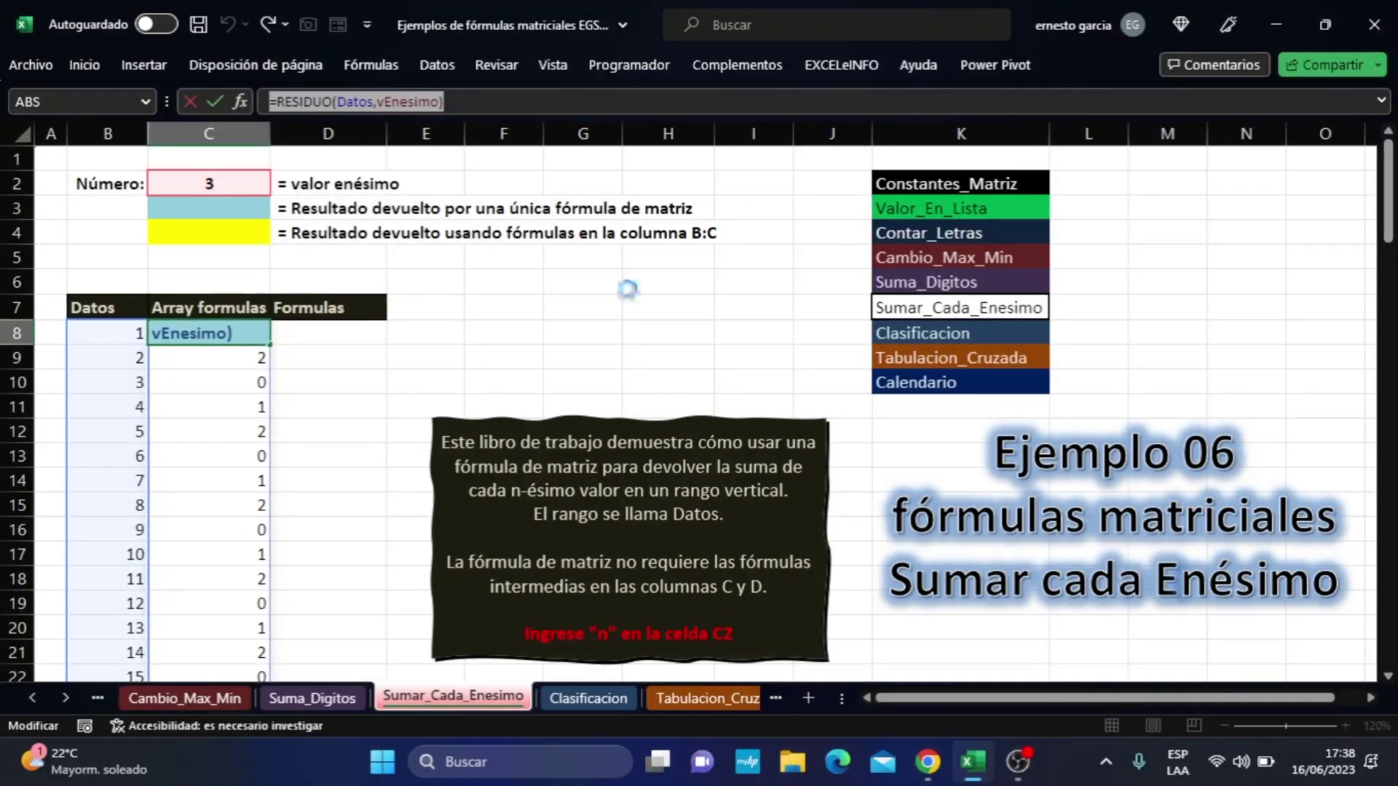
key("Delete")
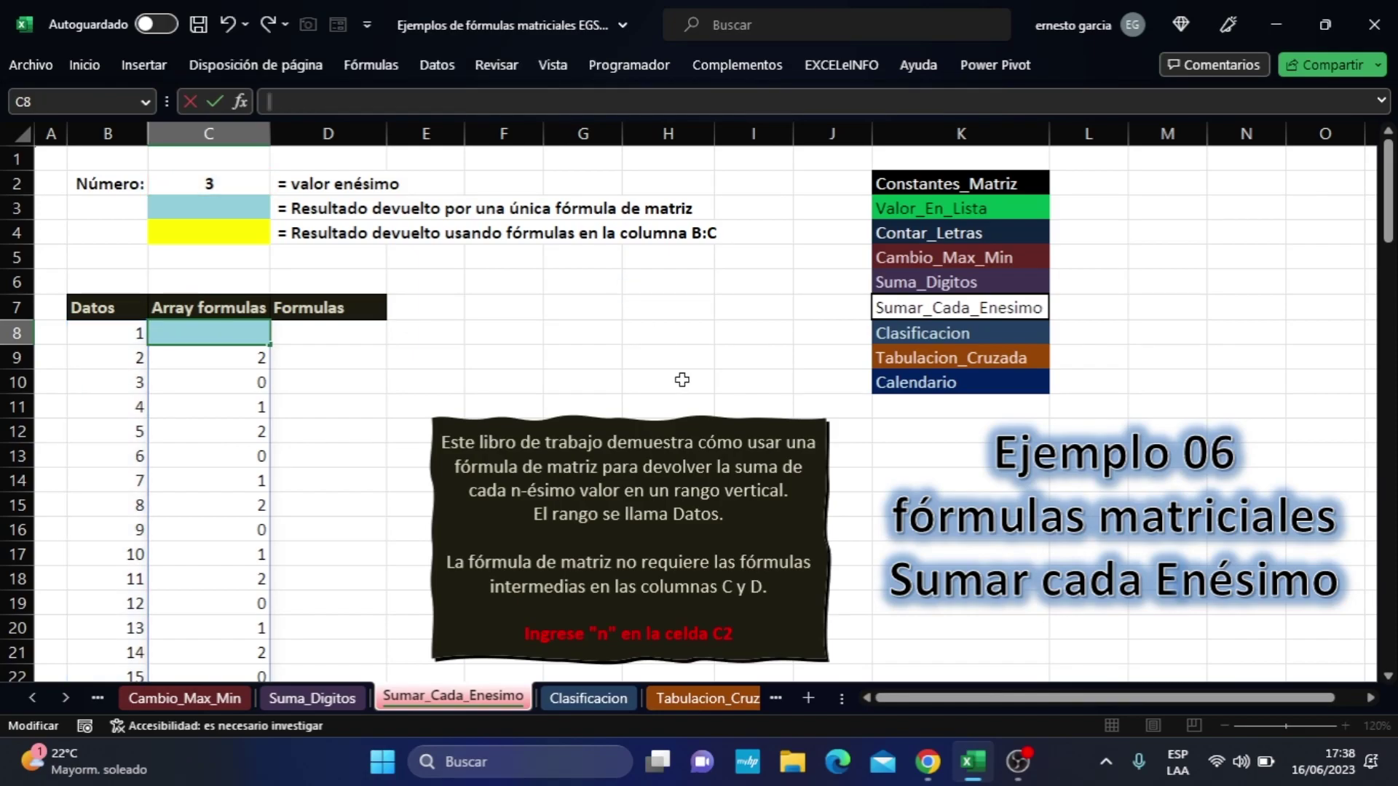
left_click(422, 359)
- Select C8:C107 and enter the copied =RESIDUO(Datos,vEnesimo) across the whole range as a single traditional array formula
left_click(241, 339)
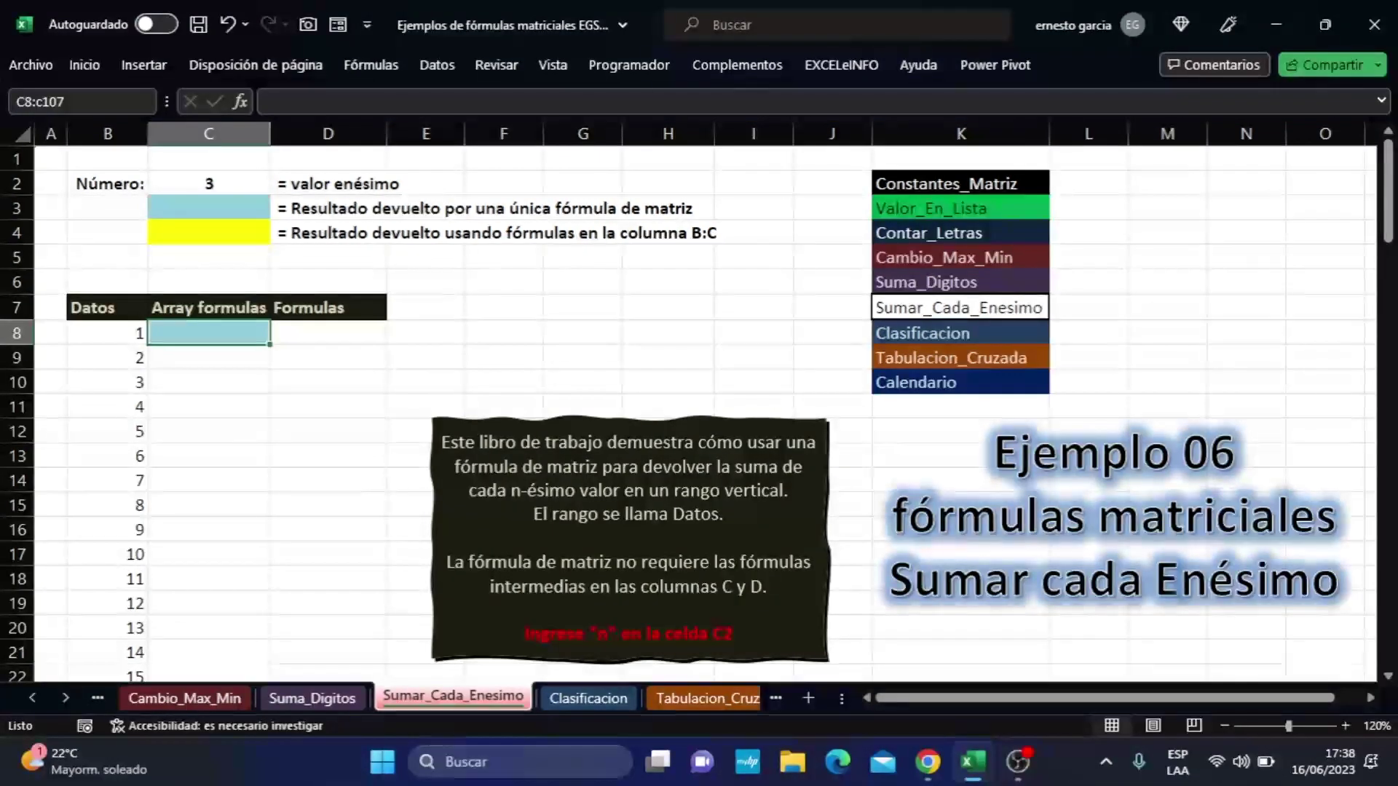
key("Return")
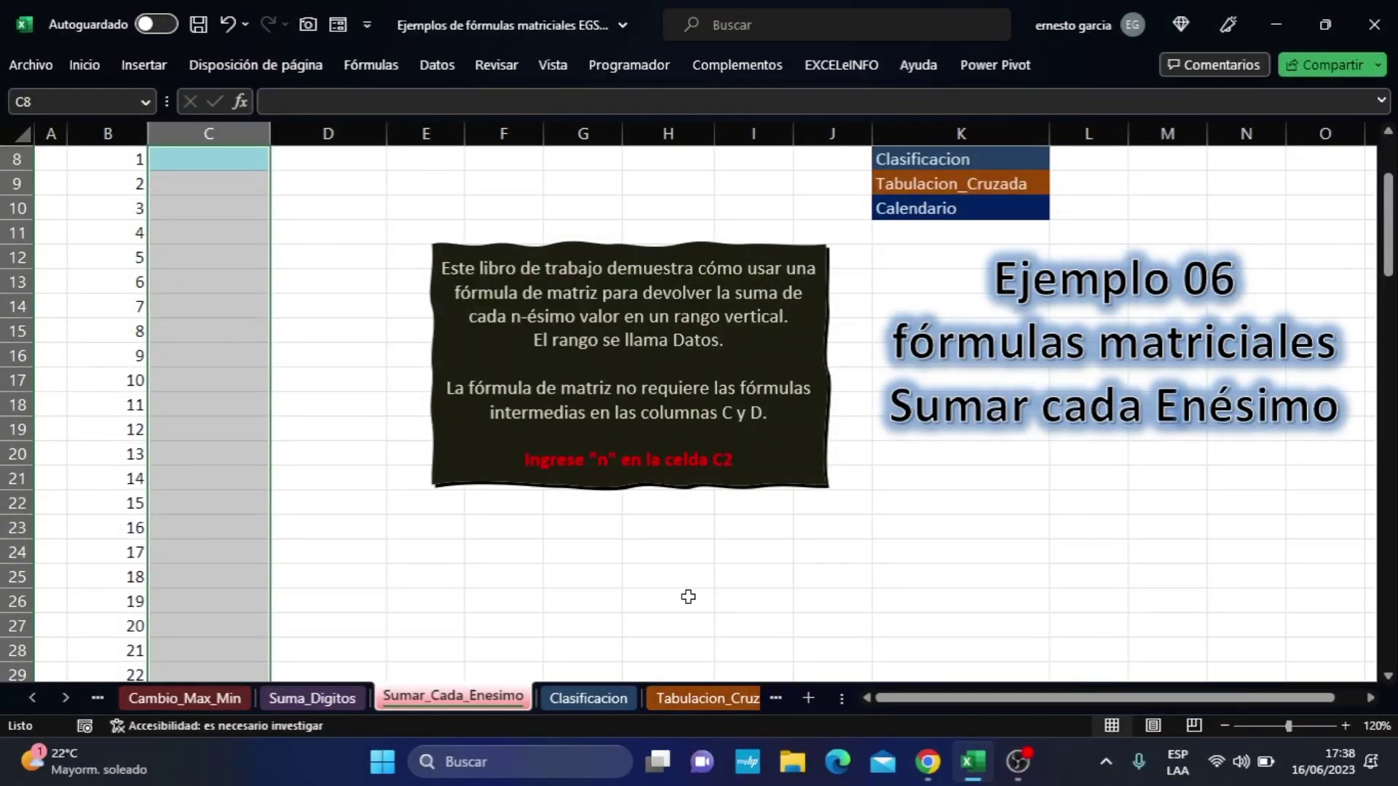
key("F2")
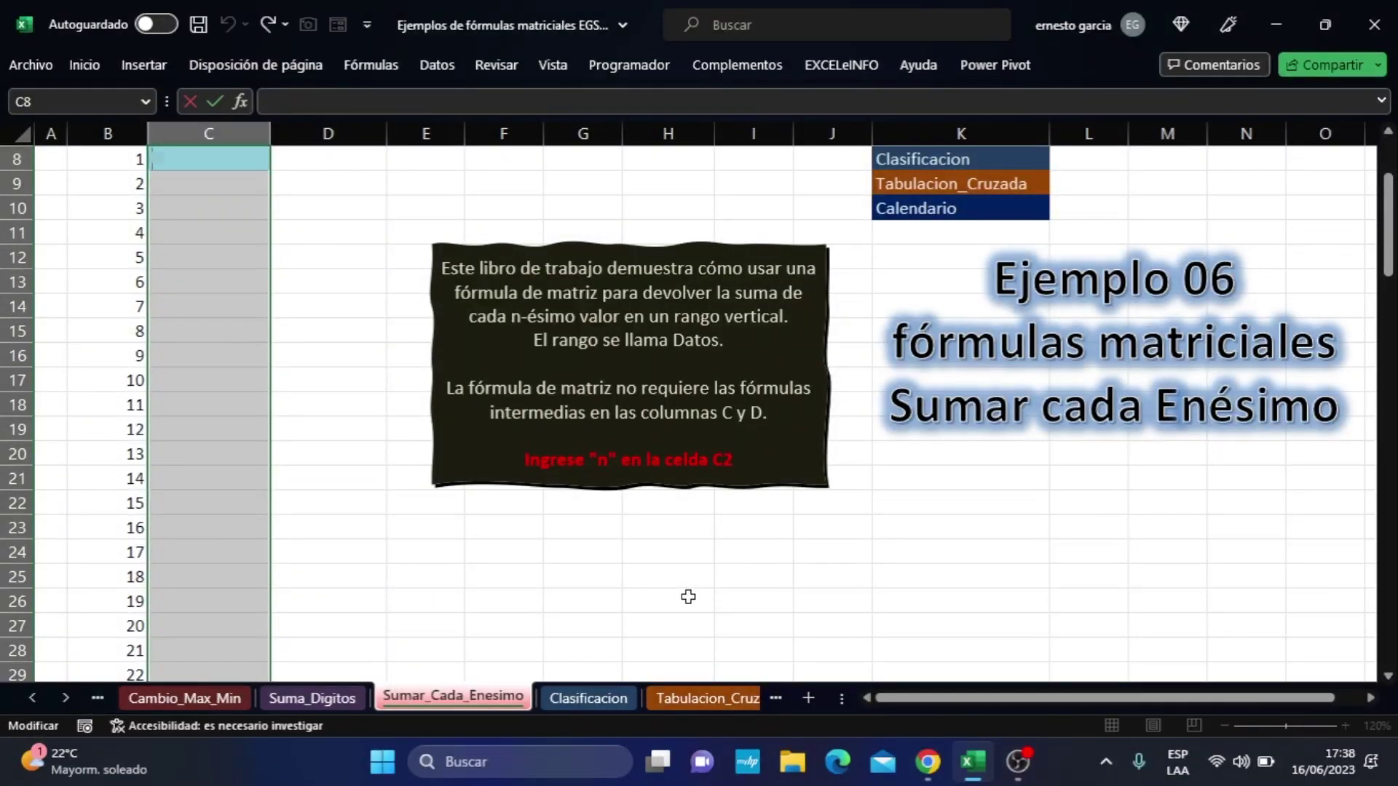
key("ctrl+v")
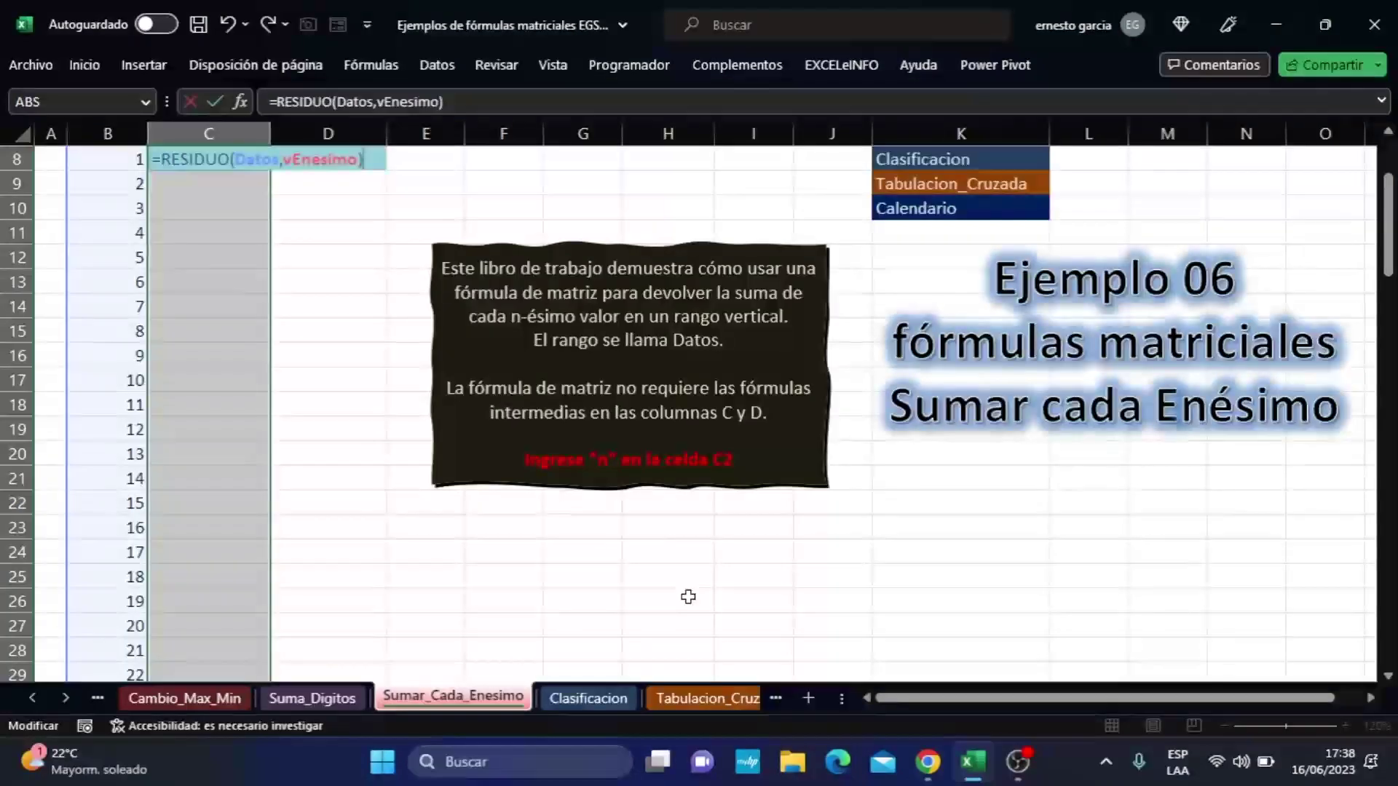
key("ctrl+shift+Return")
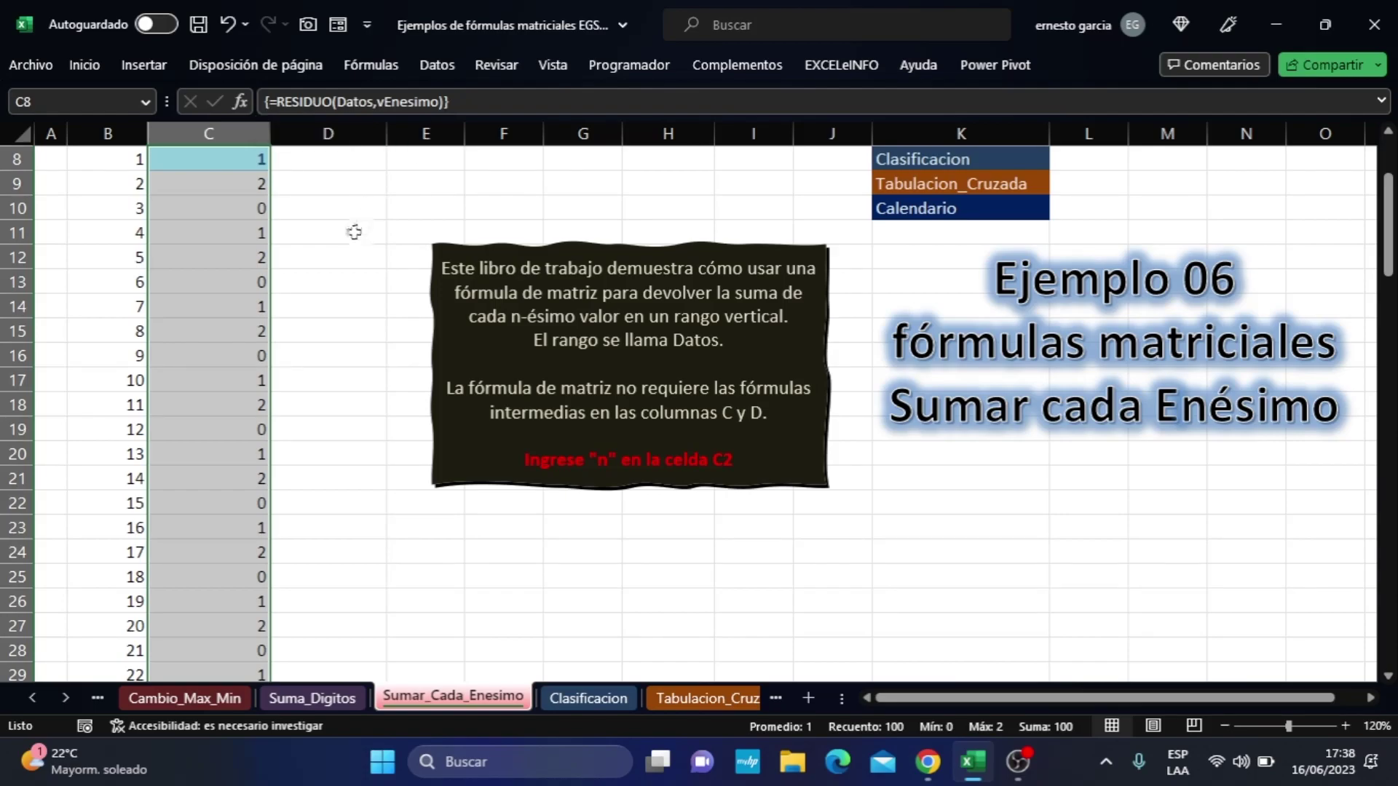
- Clear the array formula from C8:C107 and enter =RESIDUO(Datos,vEnesimo) in C8 alone as a dynamic array formula
scroll(344, 261, "up", 1)
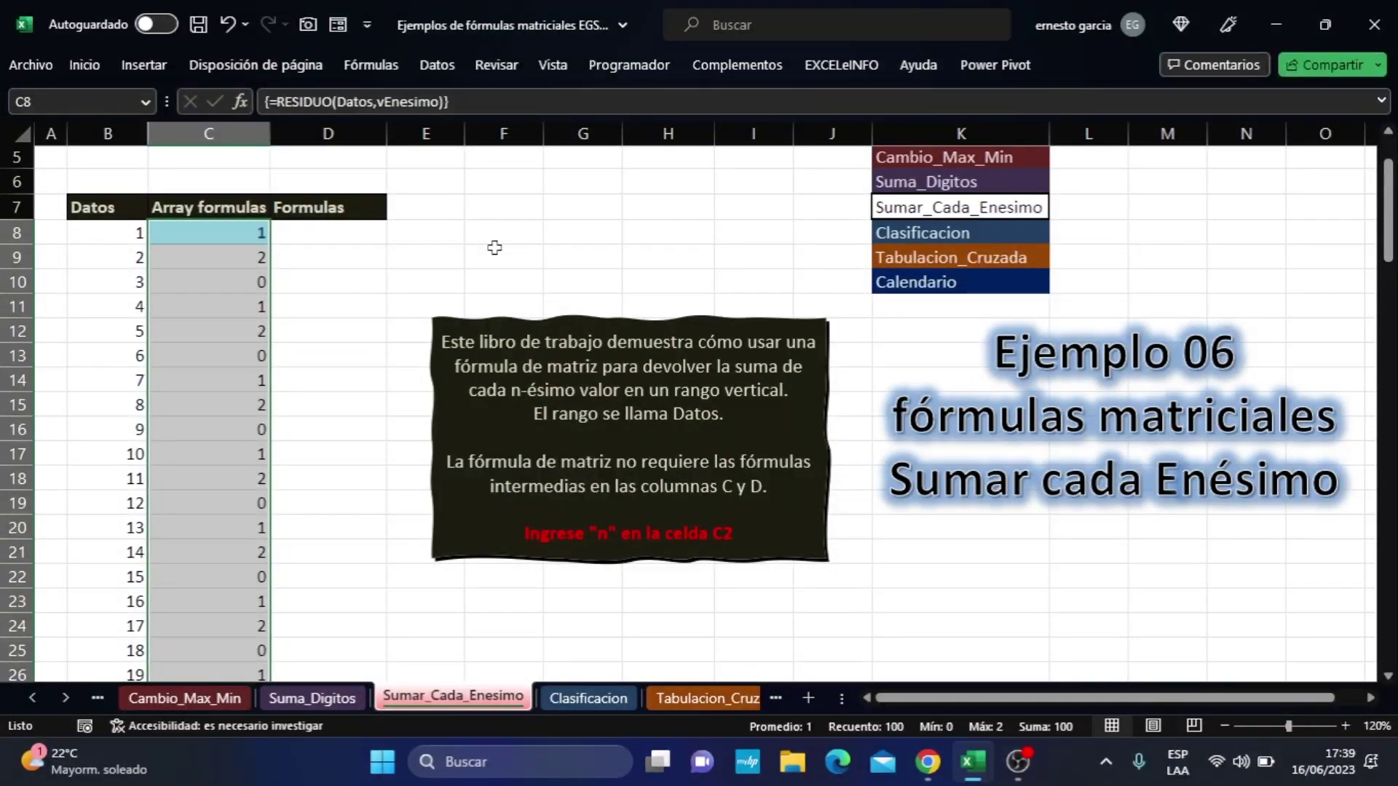
key("Delete")
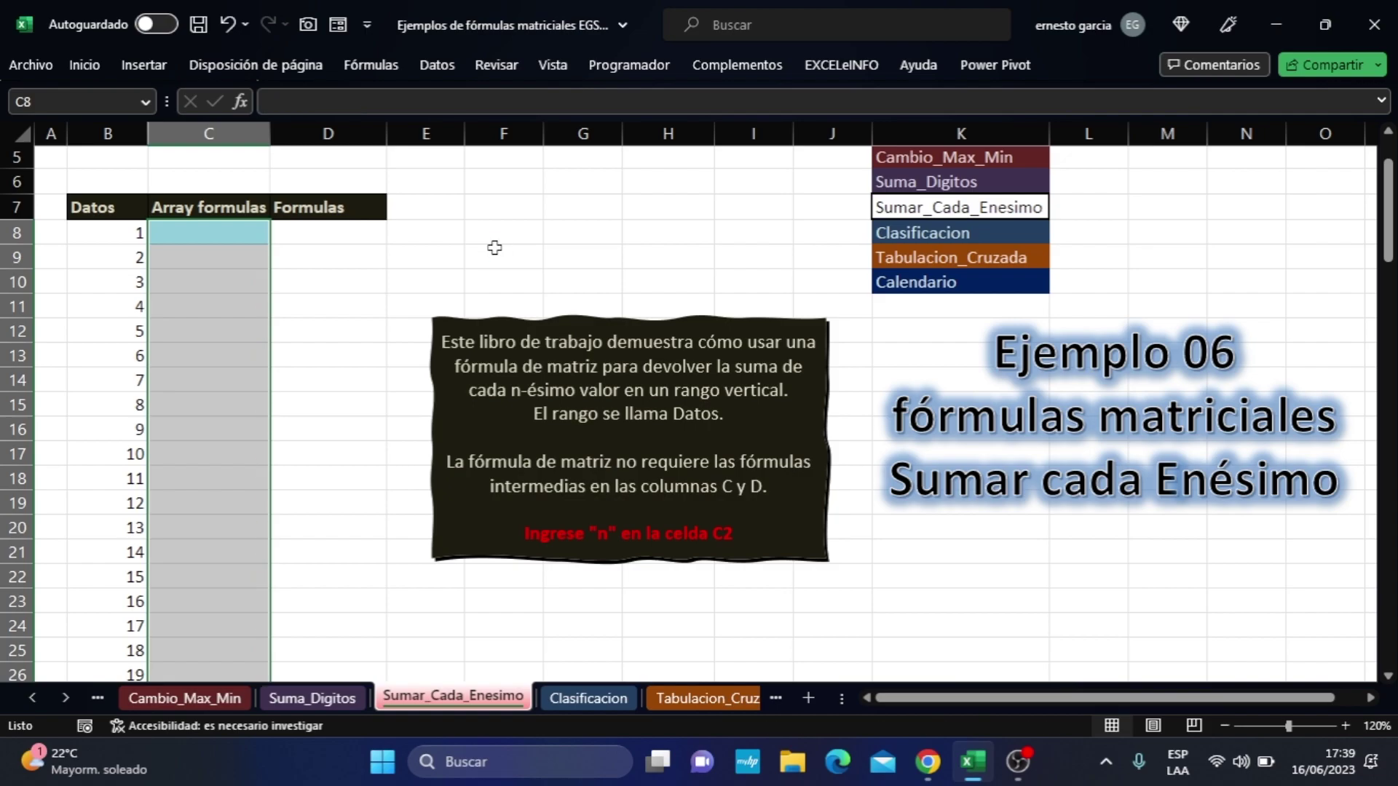
left_click(252, 227)
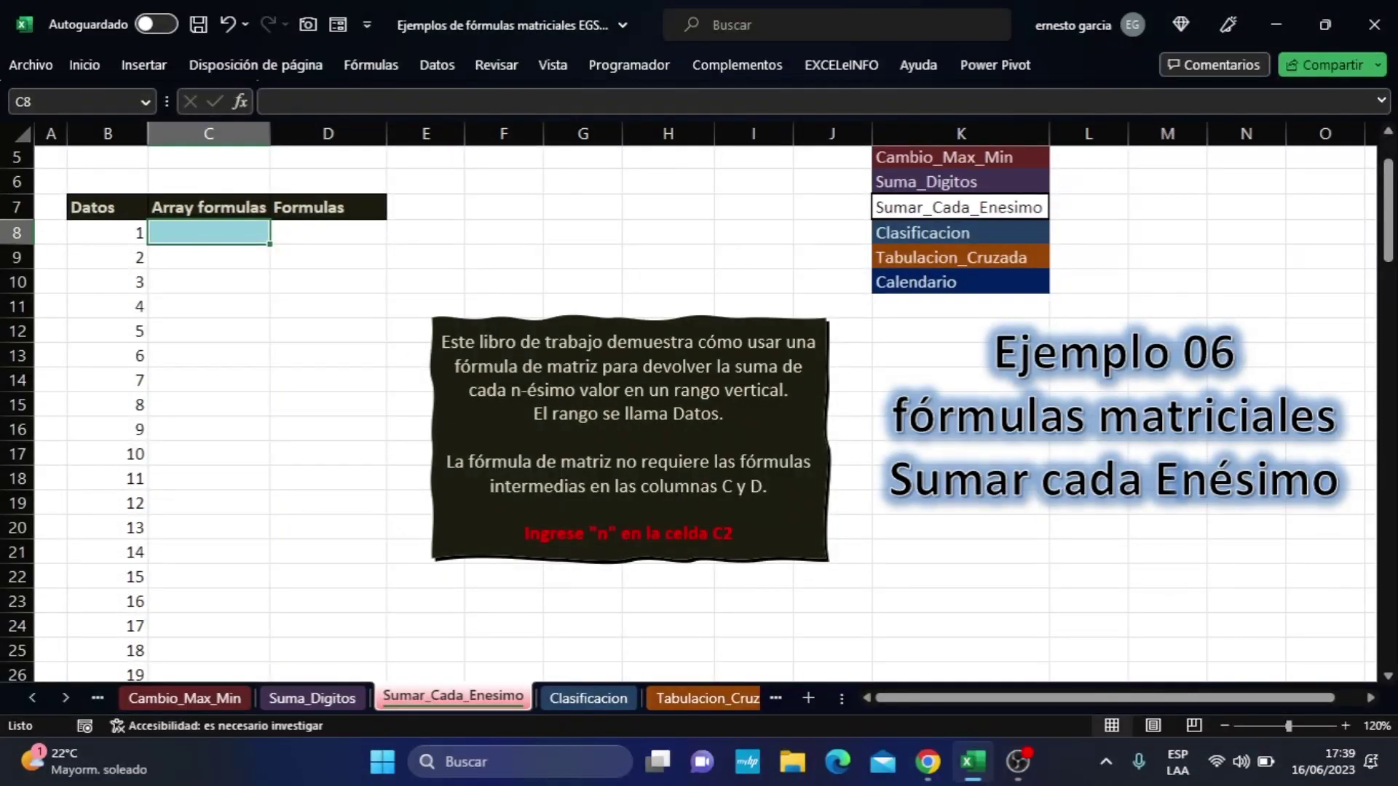
type("Residuo(")
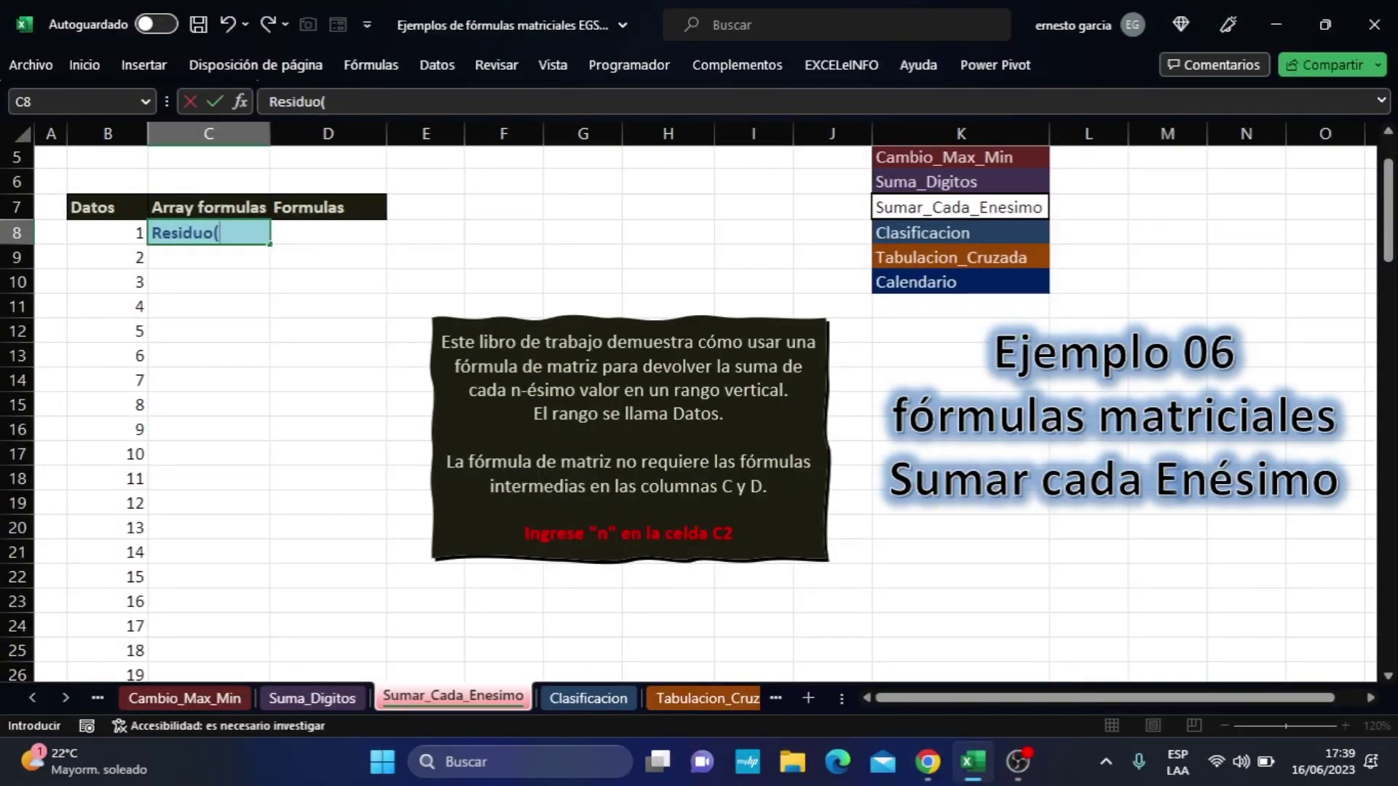
left_click(329, 102)
key("Home")
type("=Residuo(")
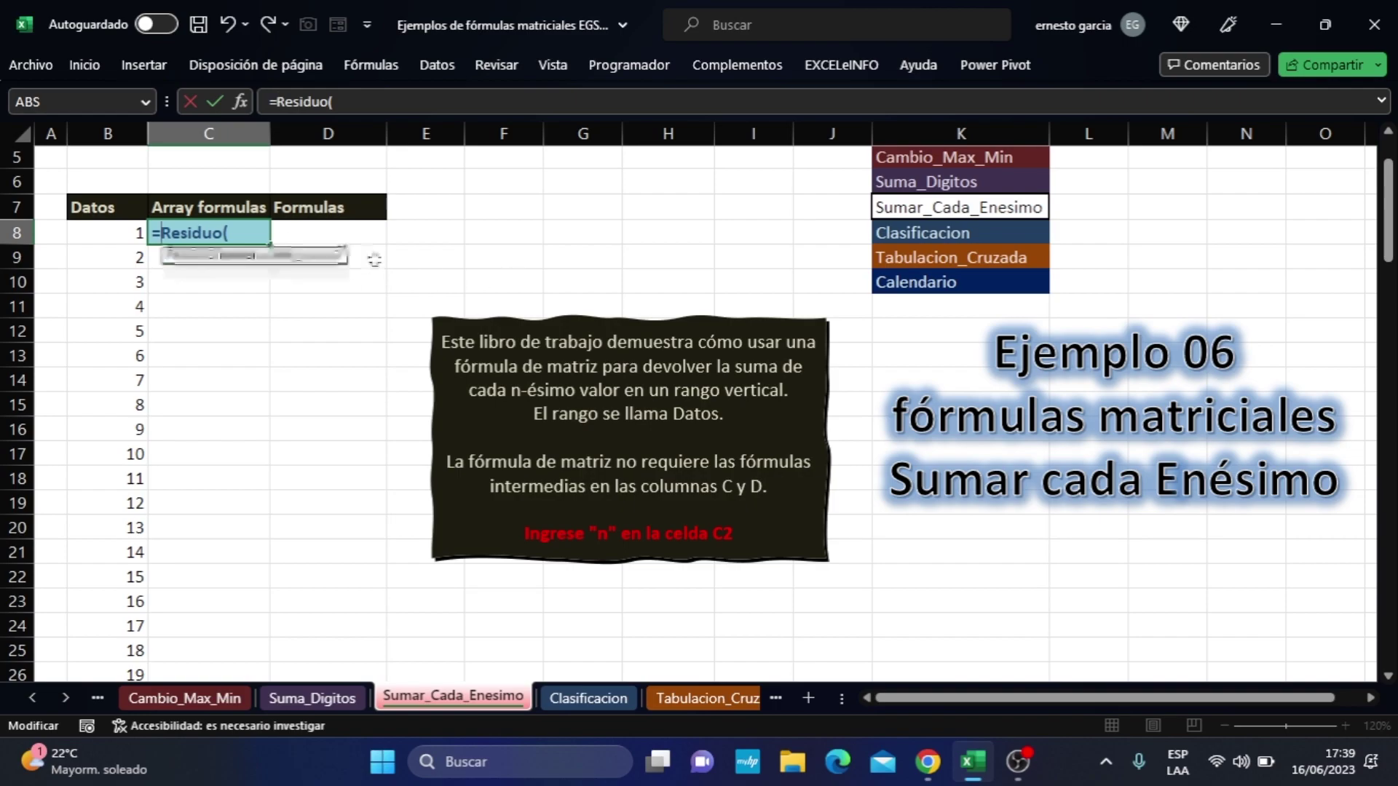
type("Datos")
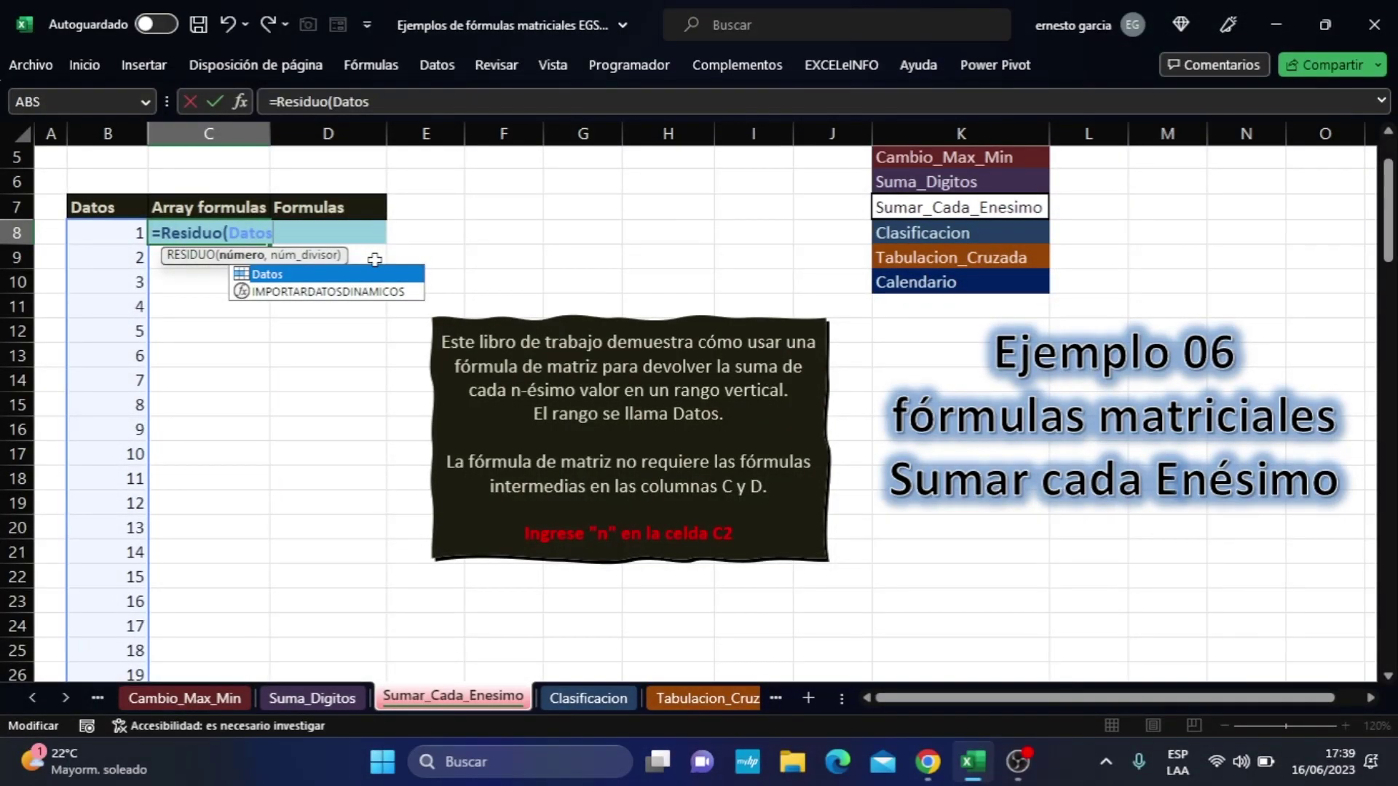
type(",")
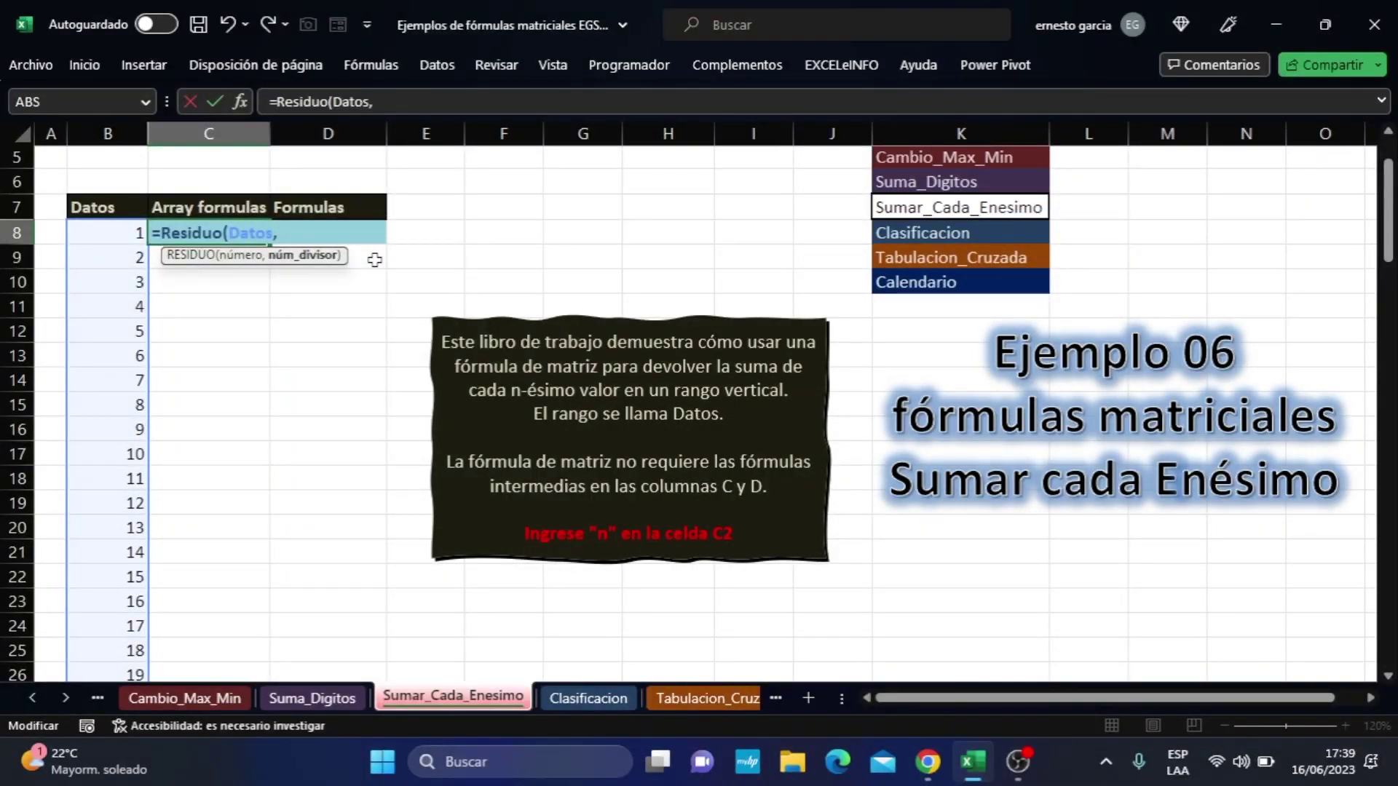
type("ve")
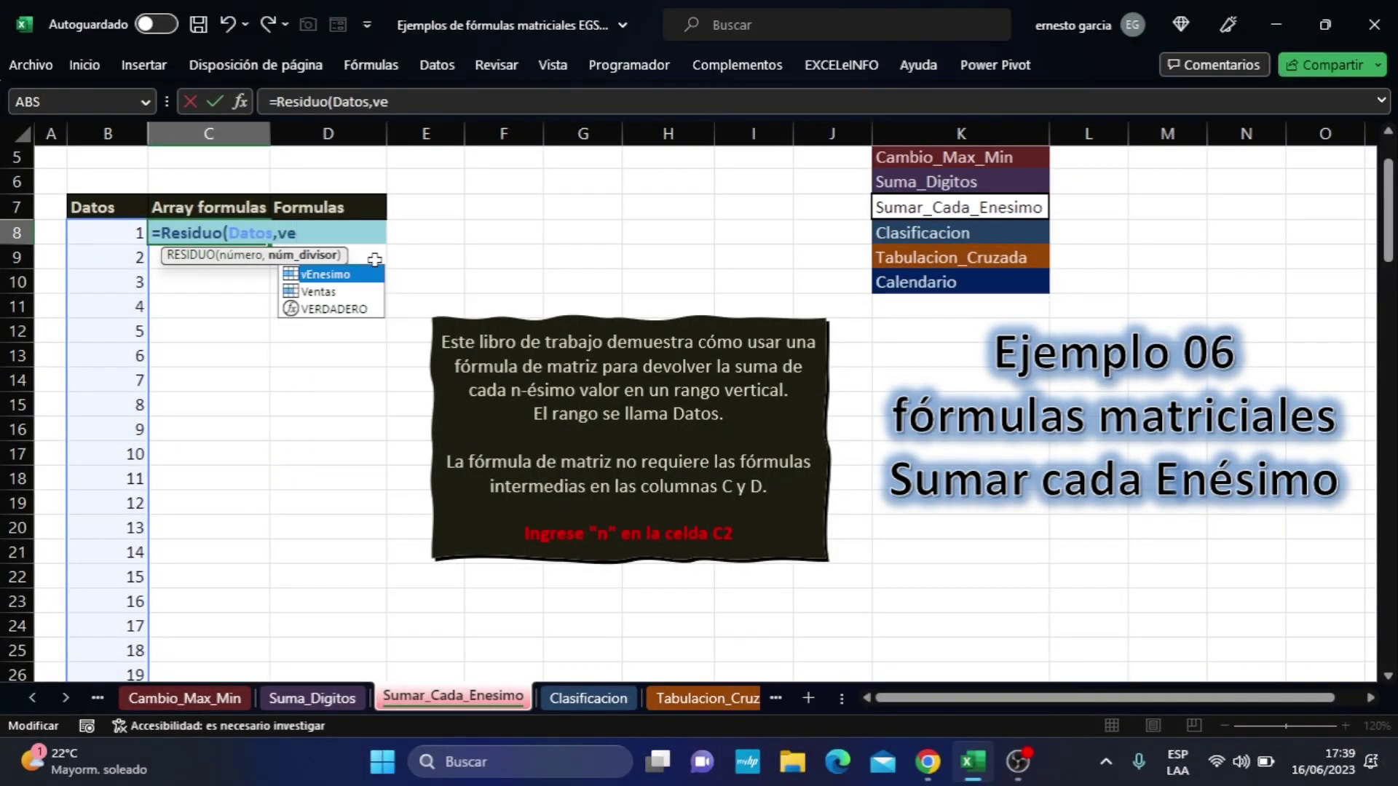
key("Tab")
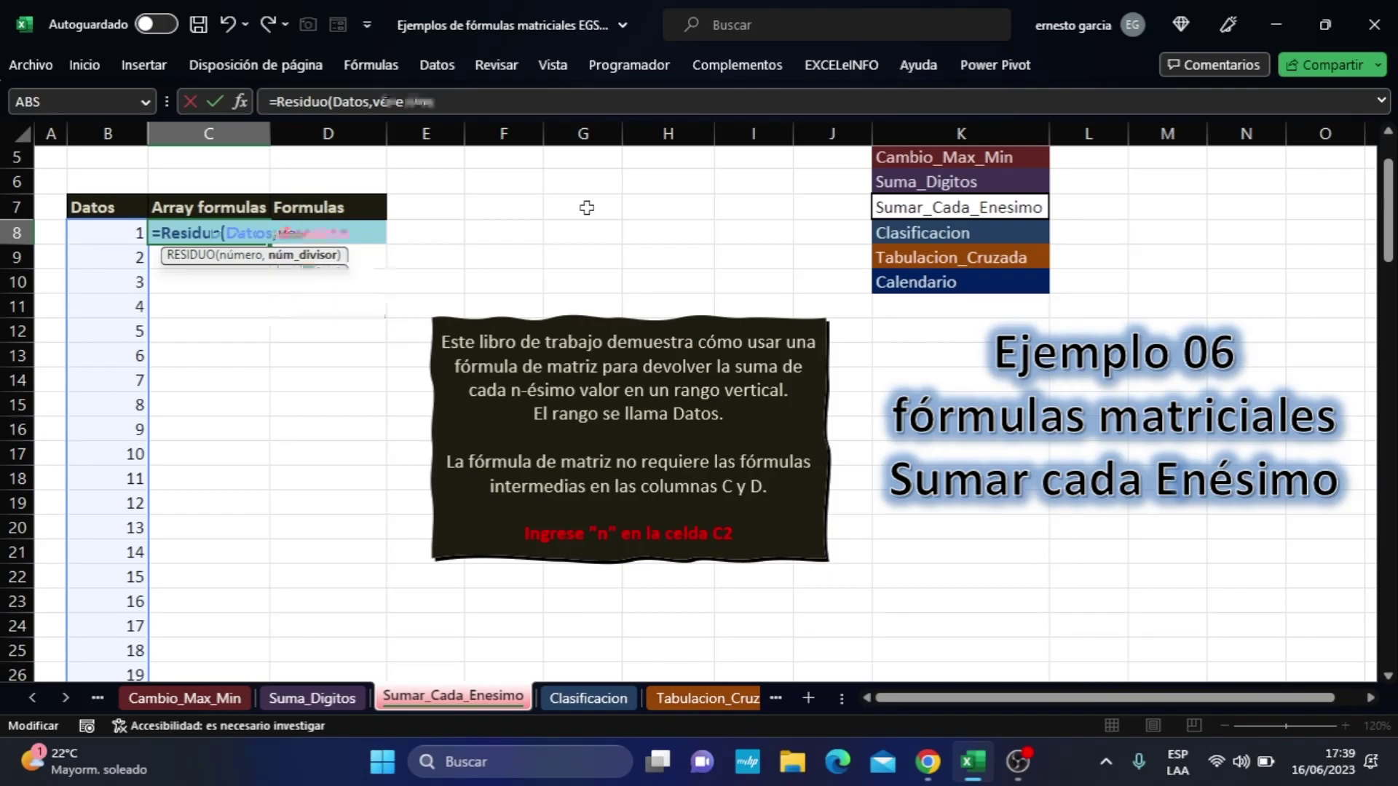
type(")")
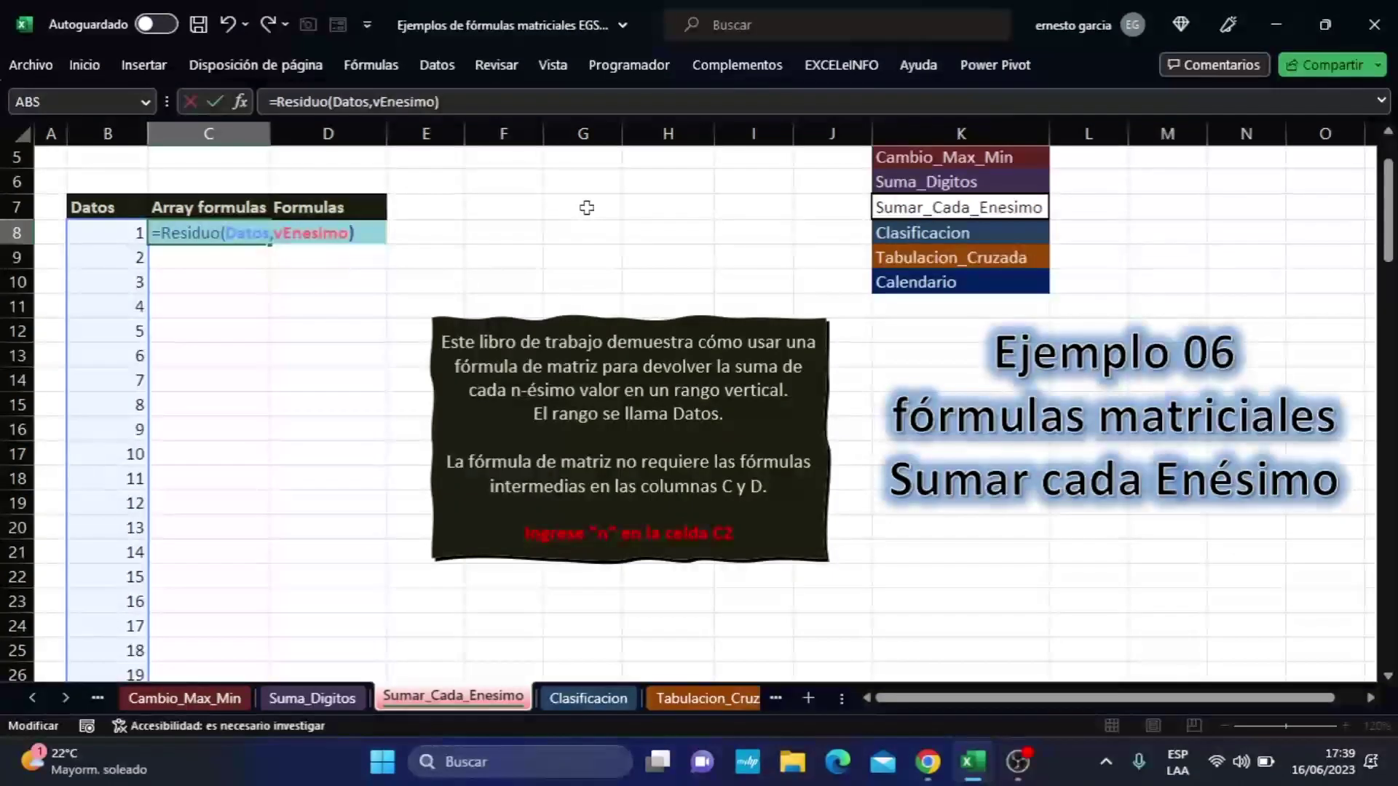
key("Return")
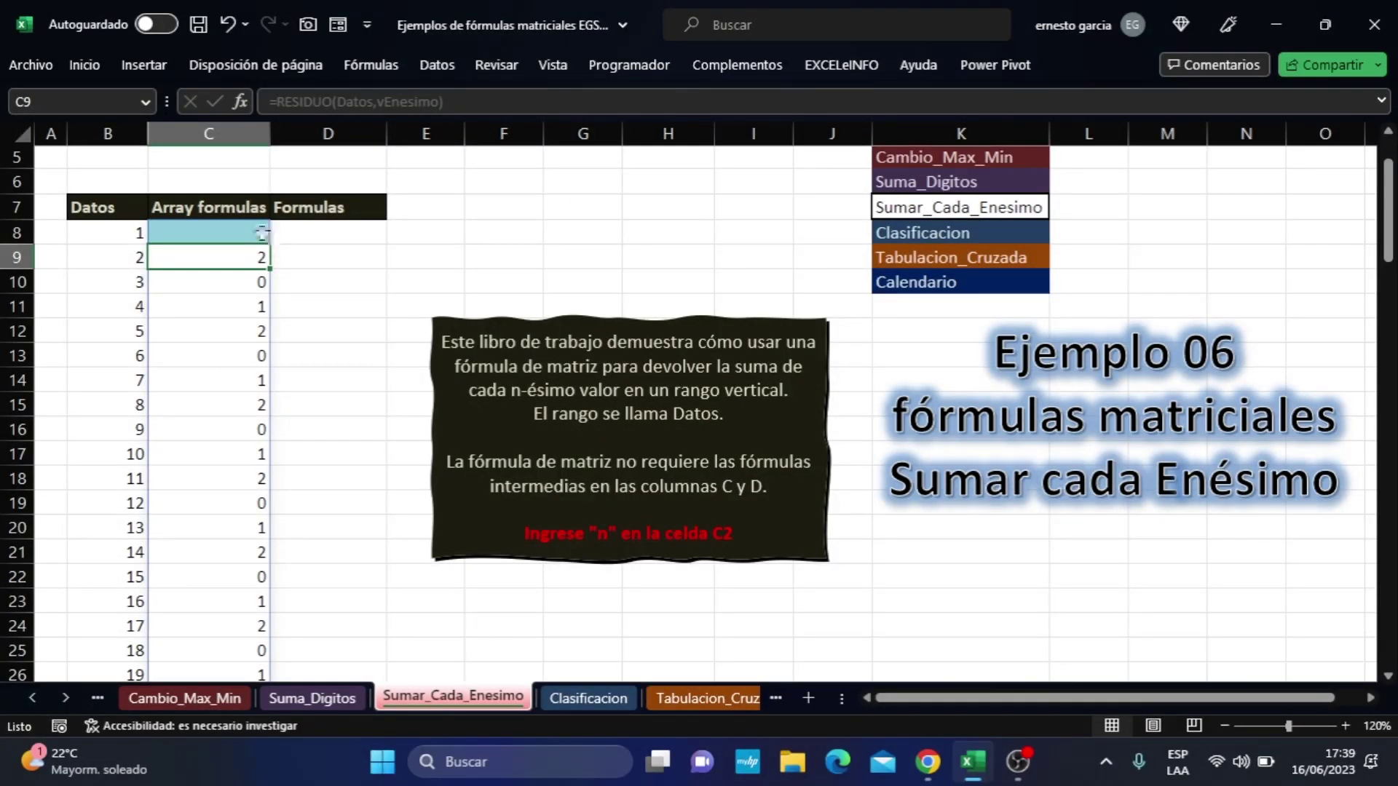
key("Up")
- Compare the nth value in C2 with the remainders in column C at C10, C13, C16 and C19
left_click(325, 236)
scroll(322, 246, "up", 2)
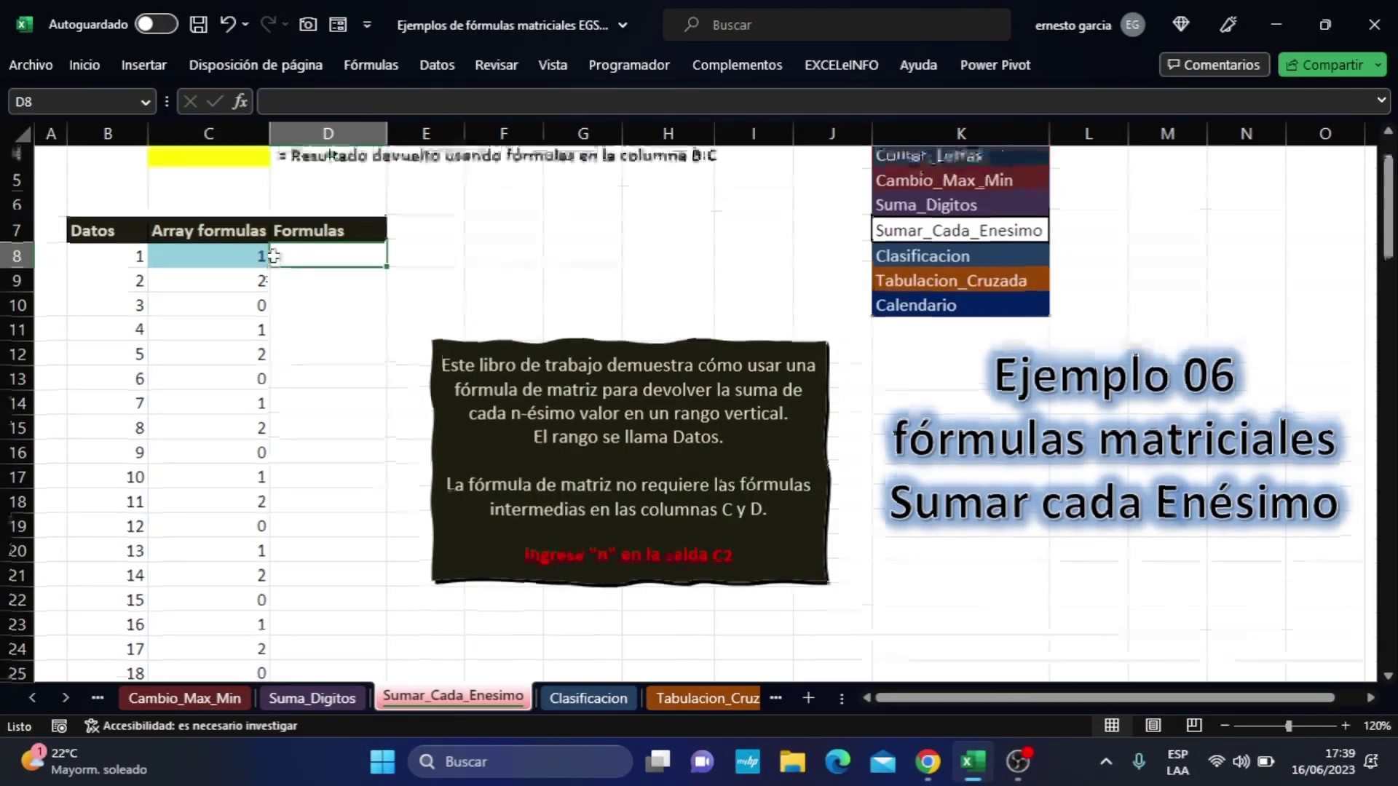
left_click(222, 186)
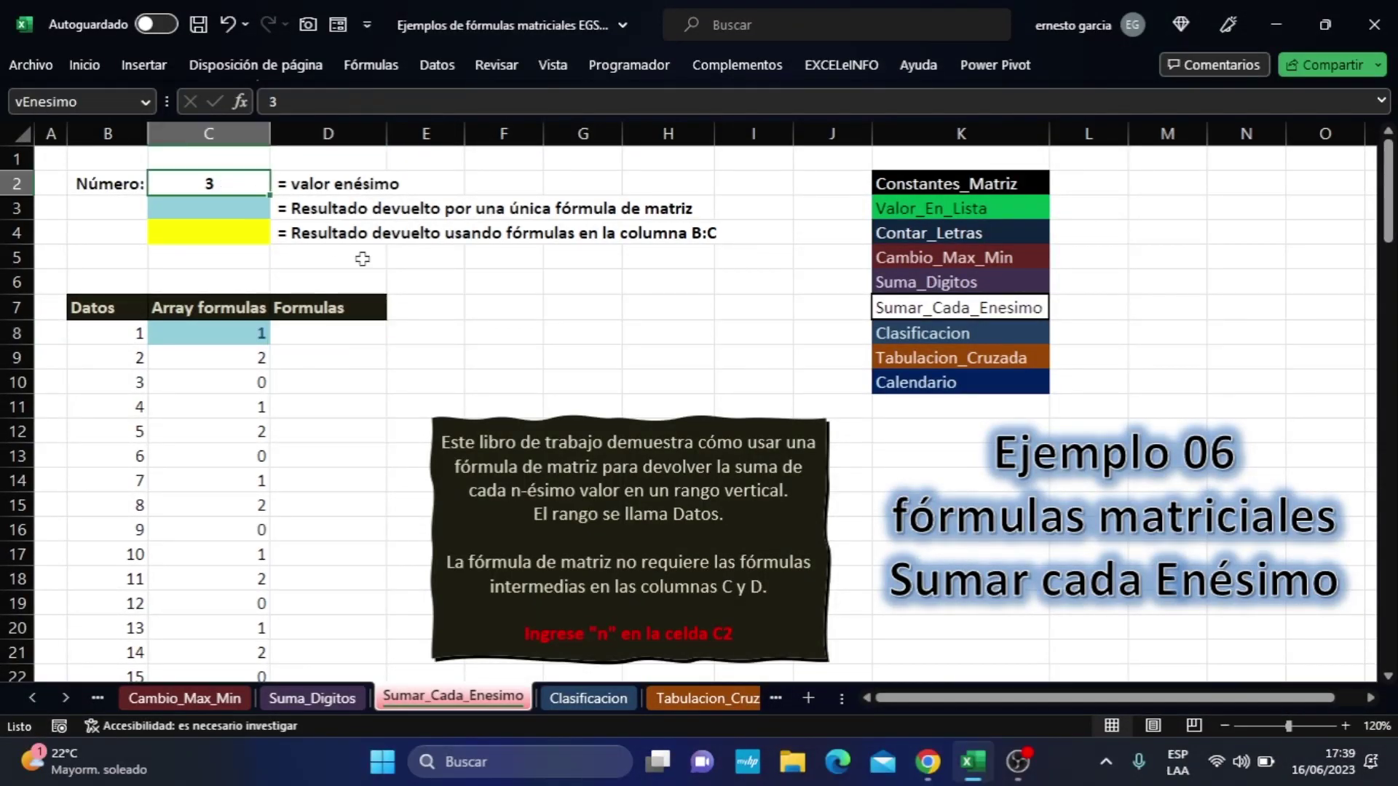
left_click(240, 384)
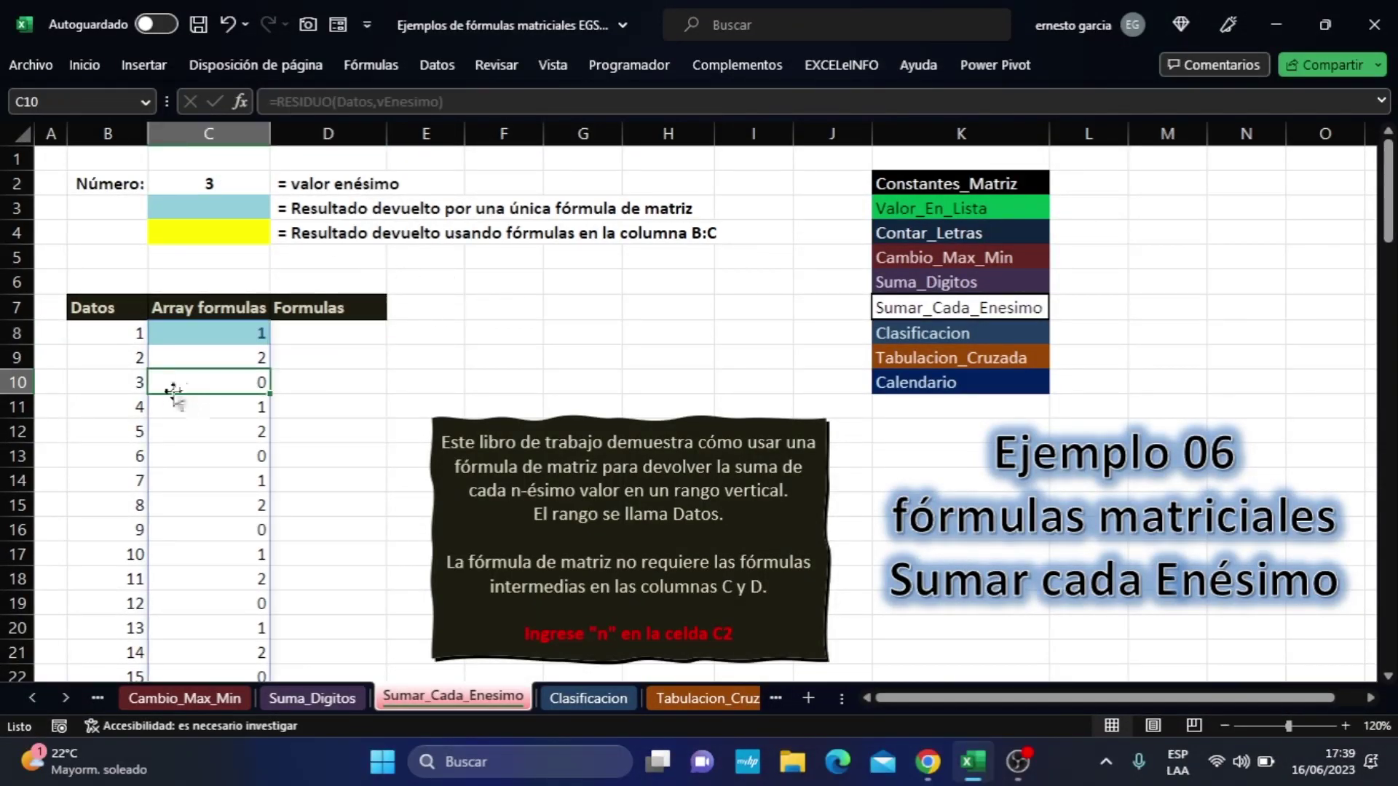
left_click(236, 456)
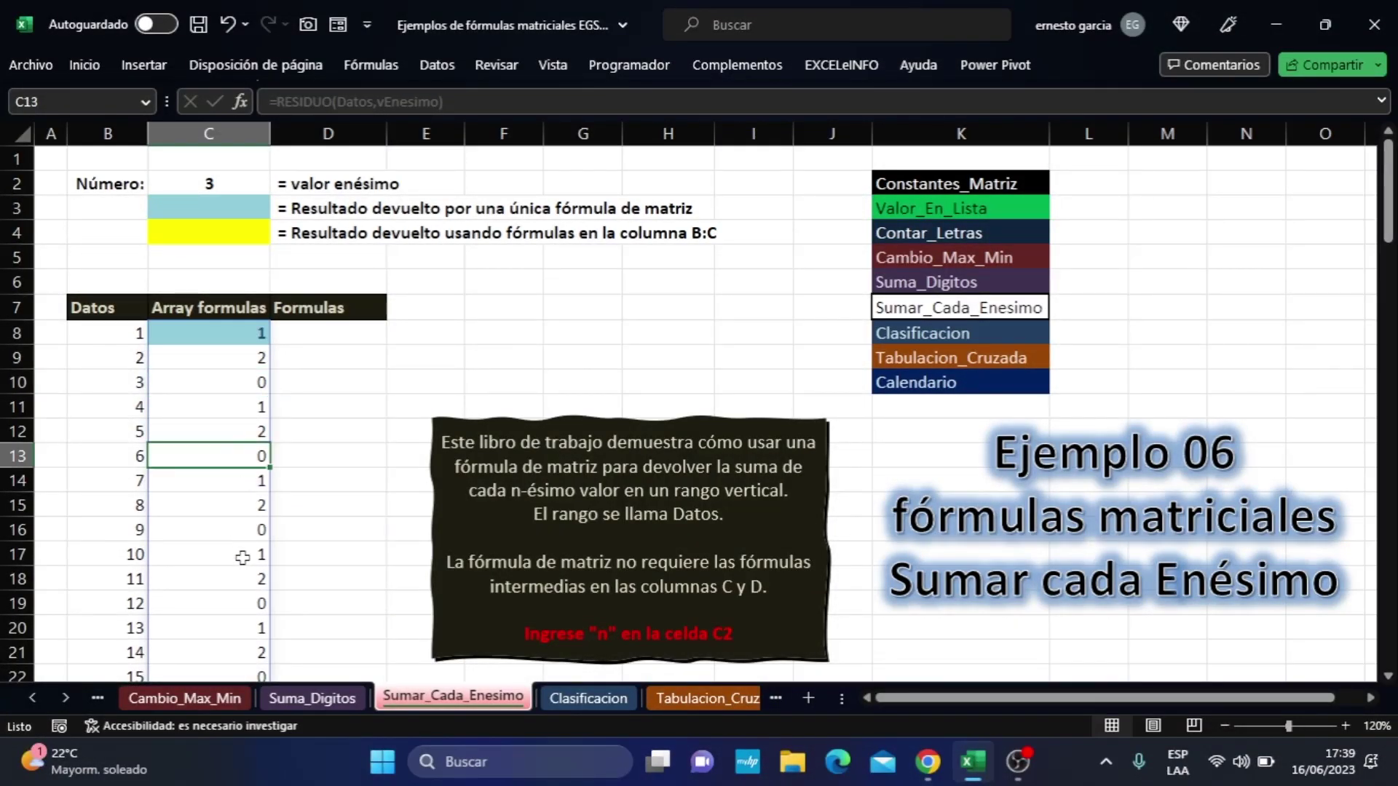
left_click(238, 531)
left_click(243, 601)
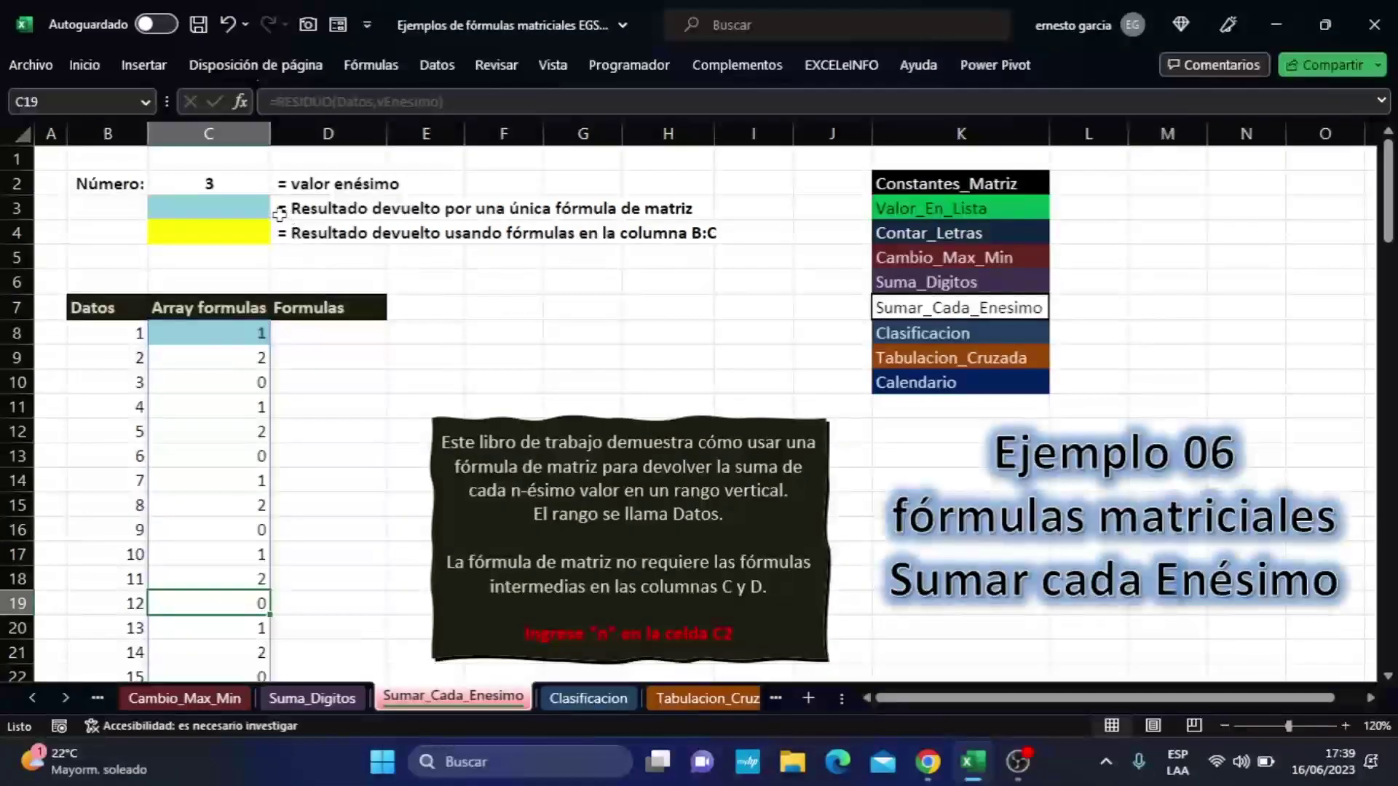
- Set the nth value in C2 to 4 and check the remainders in C11 and C15
left_click(226, 185)
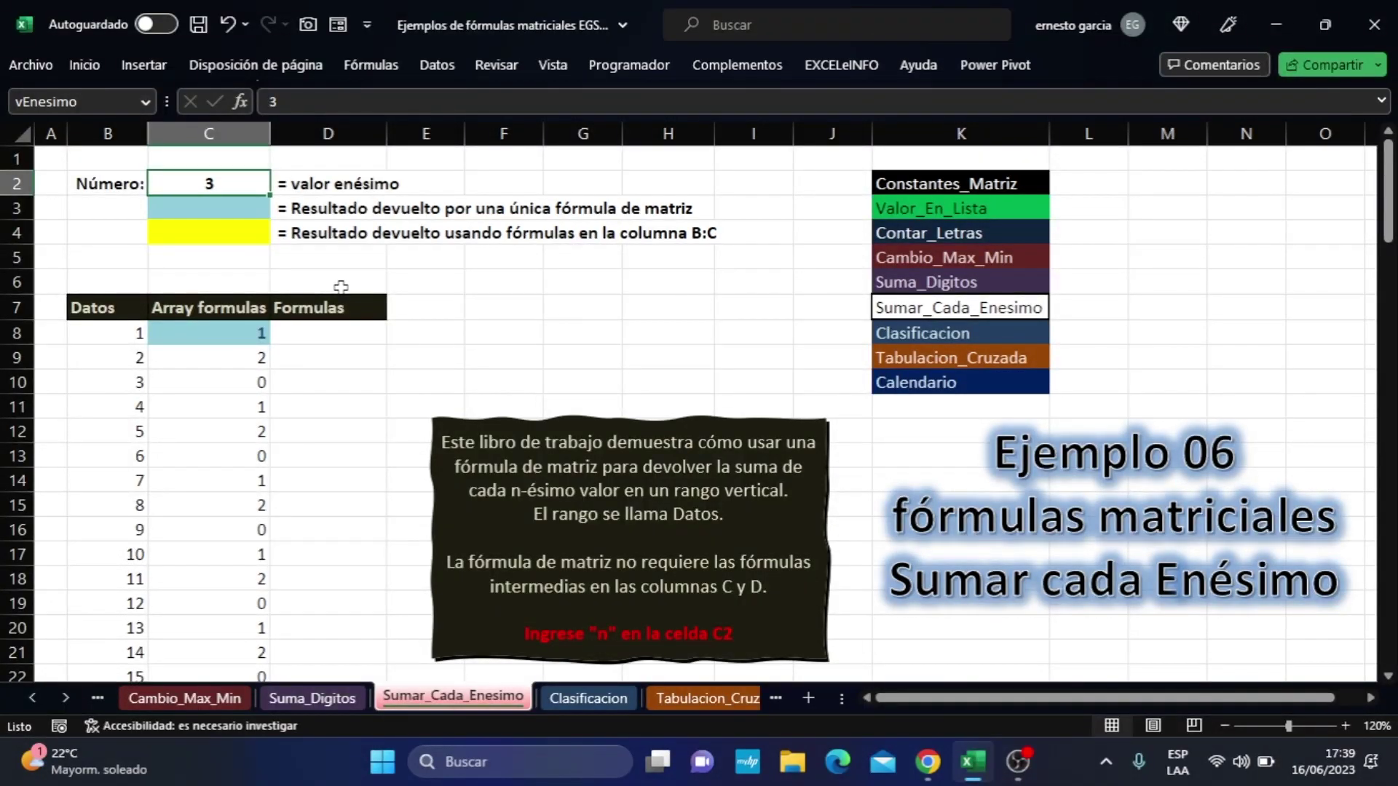
type("4")
key("Return")
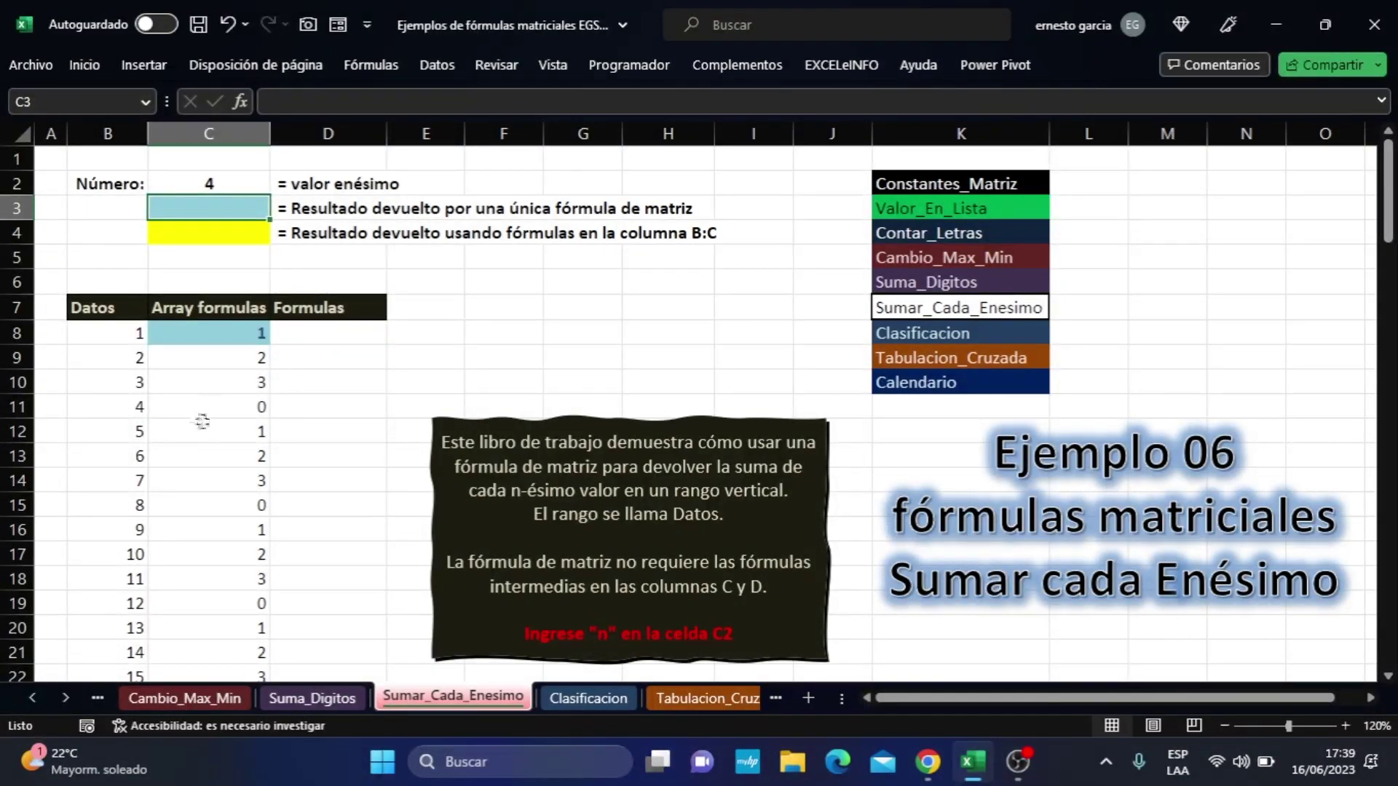
left_click(234, 407)
left_click(243, 504)
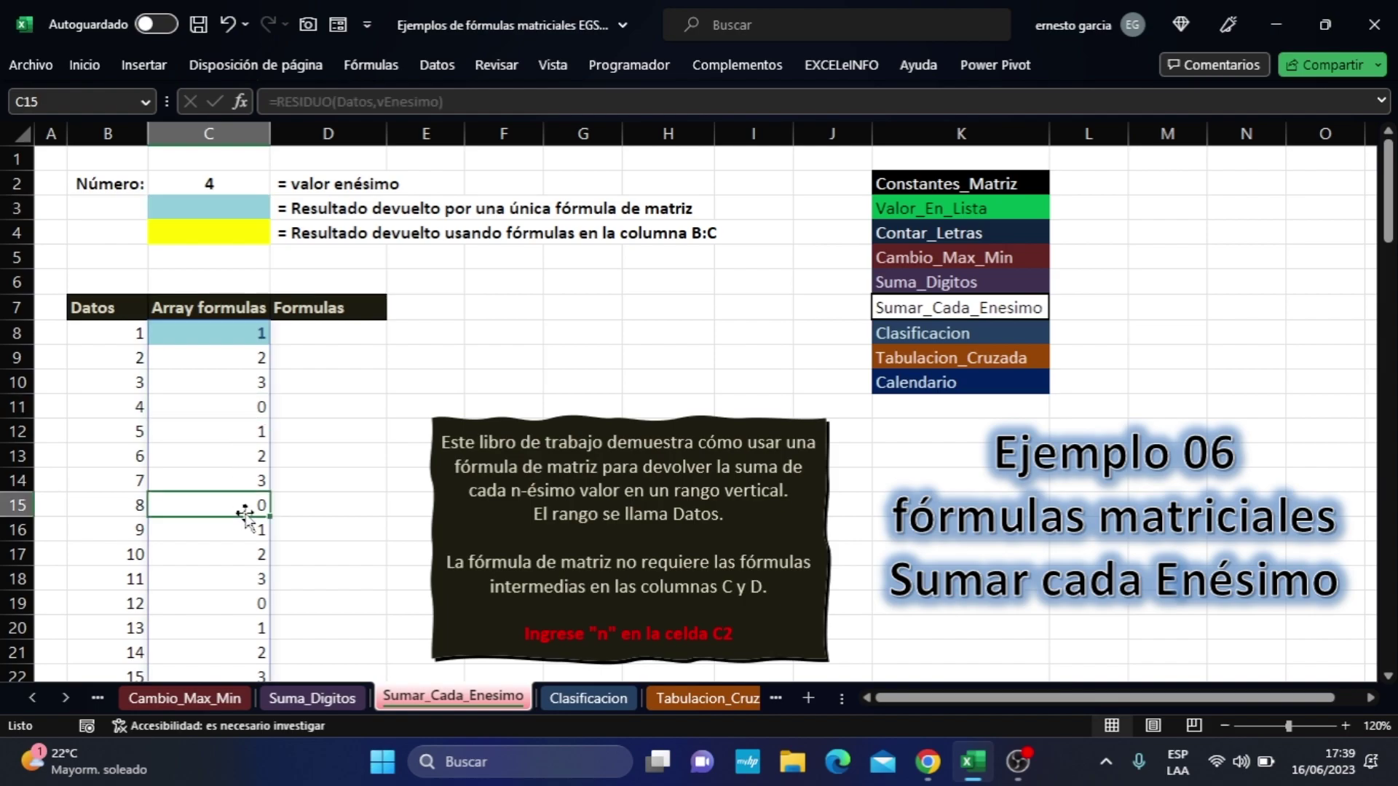
- Try 5 as the nth value in C2, and set it back to 3
left_click(207, 182)
type("5")
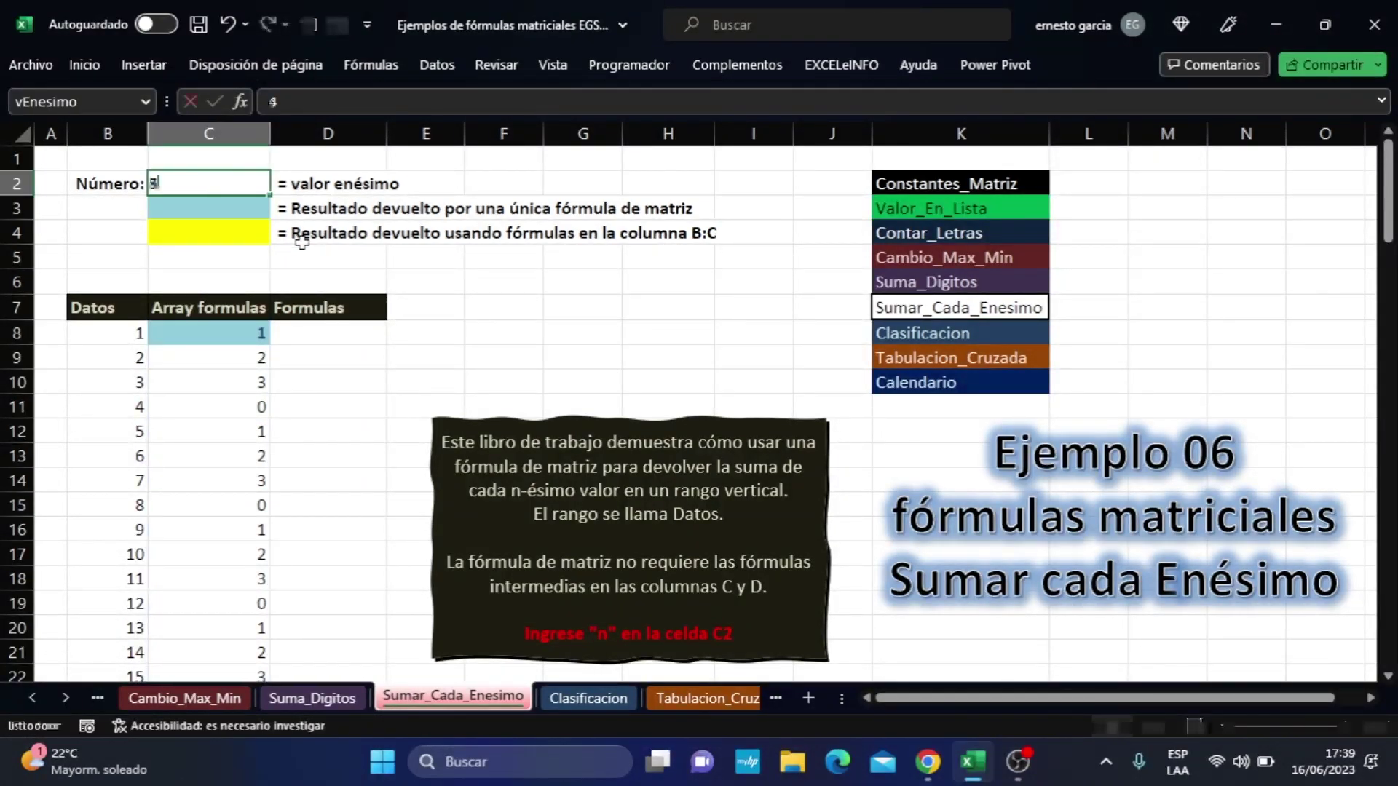
key("Return")
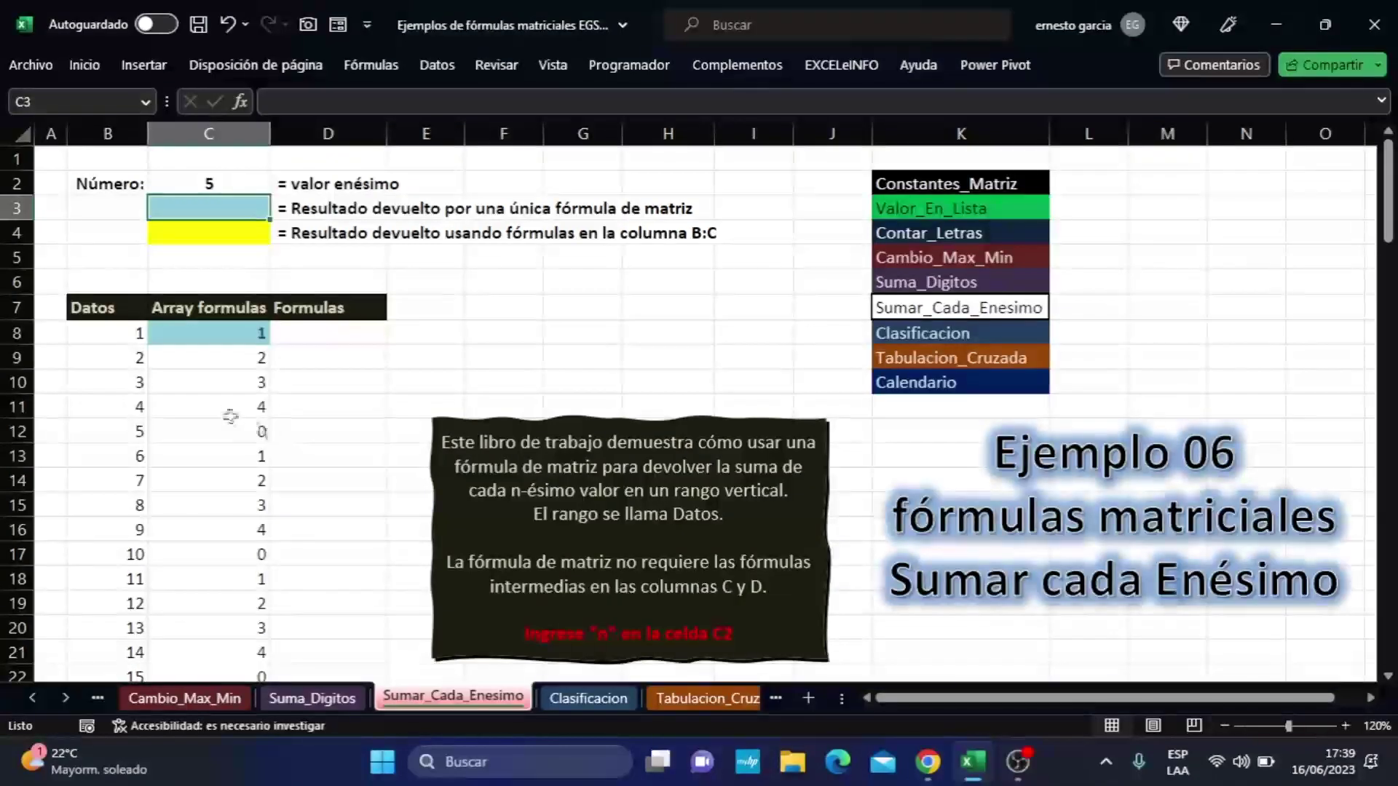
left_click(203, 183)
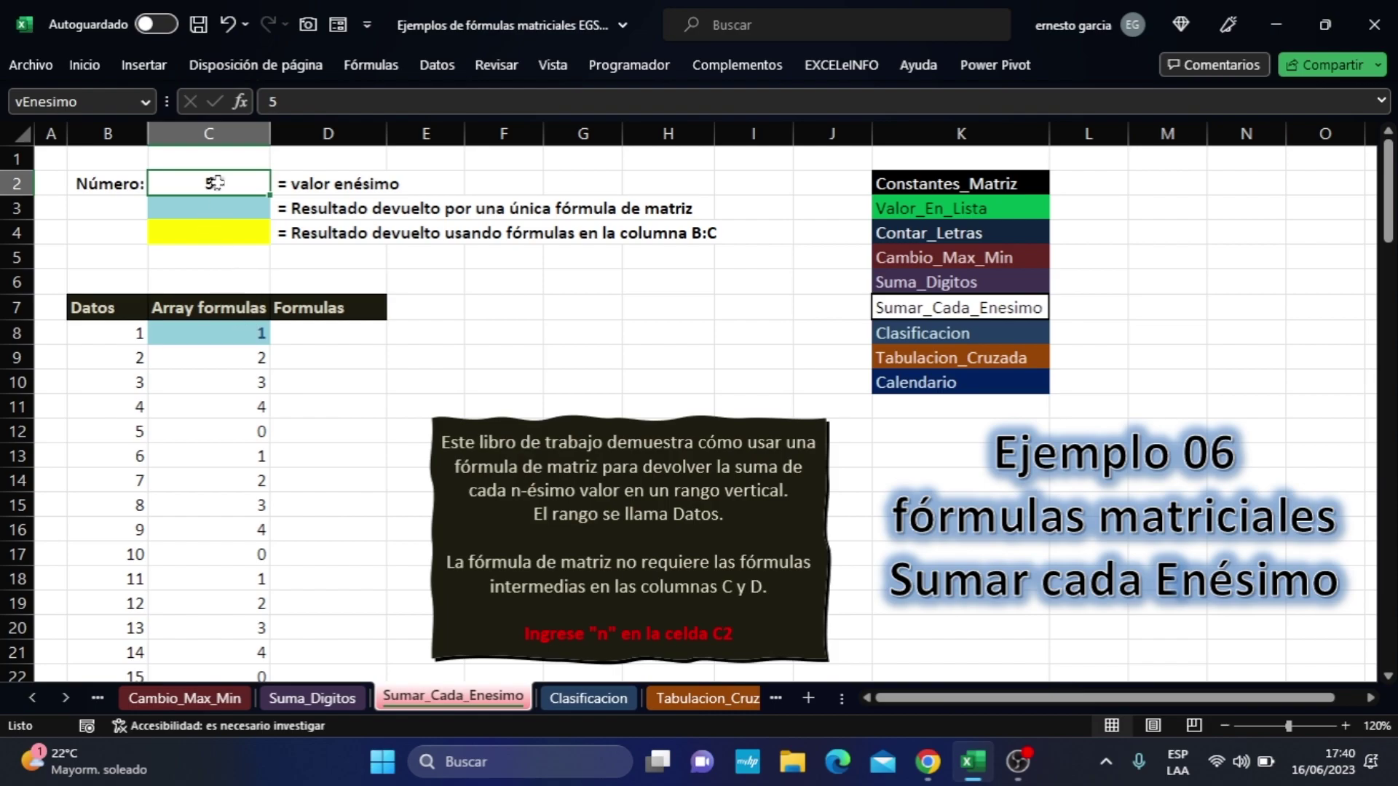
type("3")
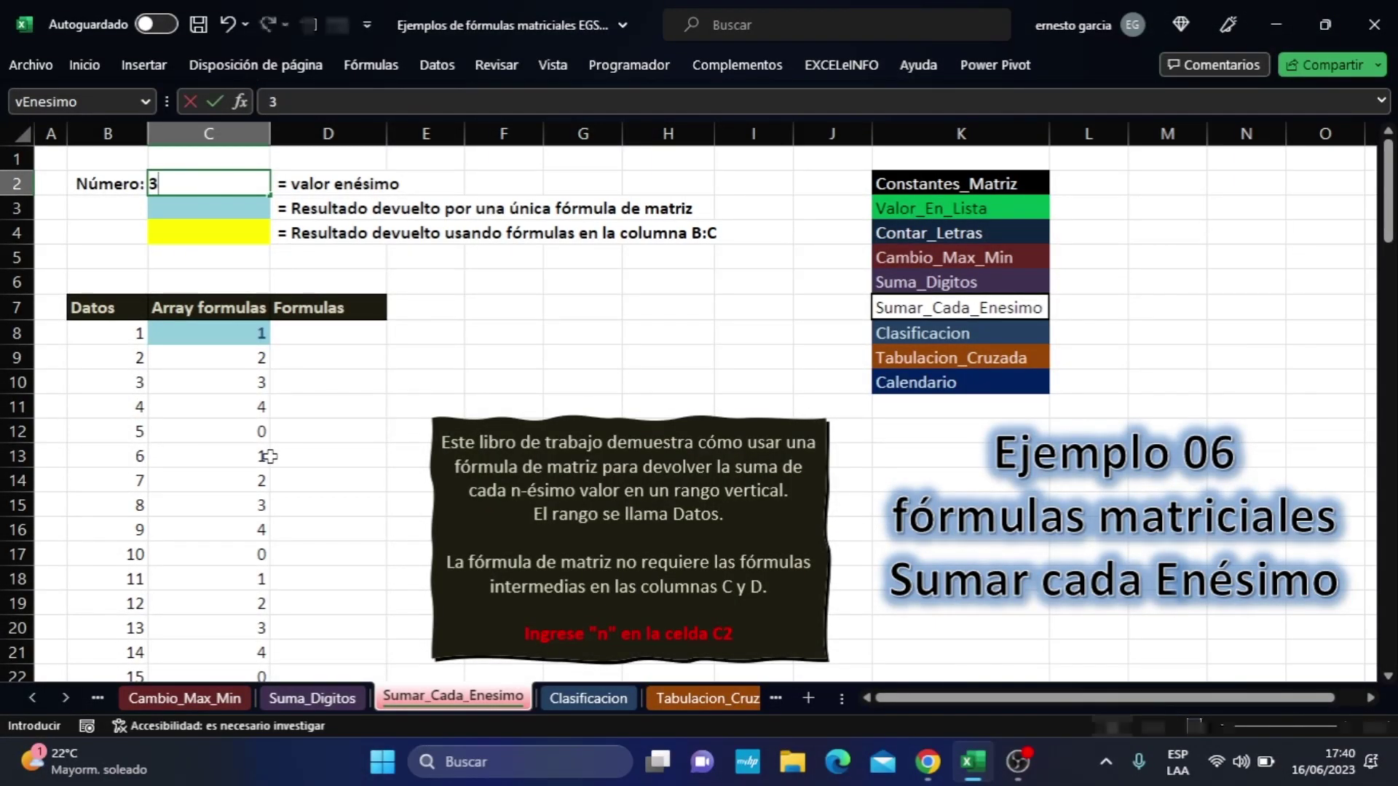
key("Return")
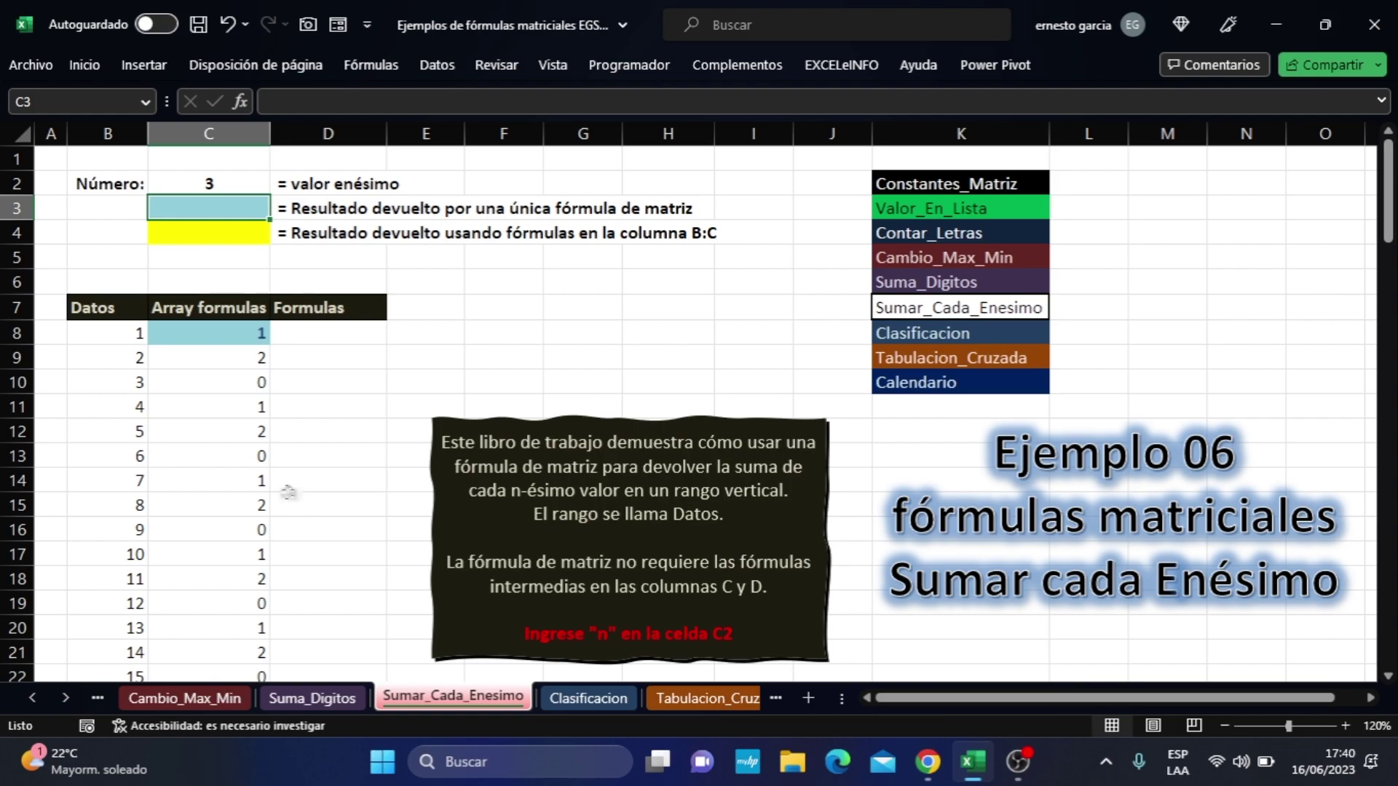
left_click(323, 335)
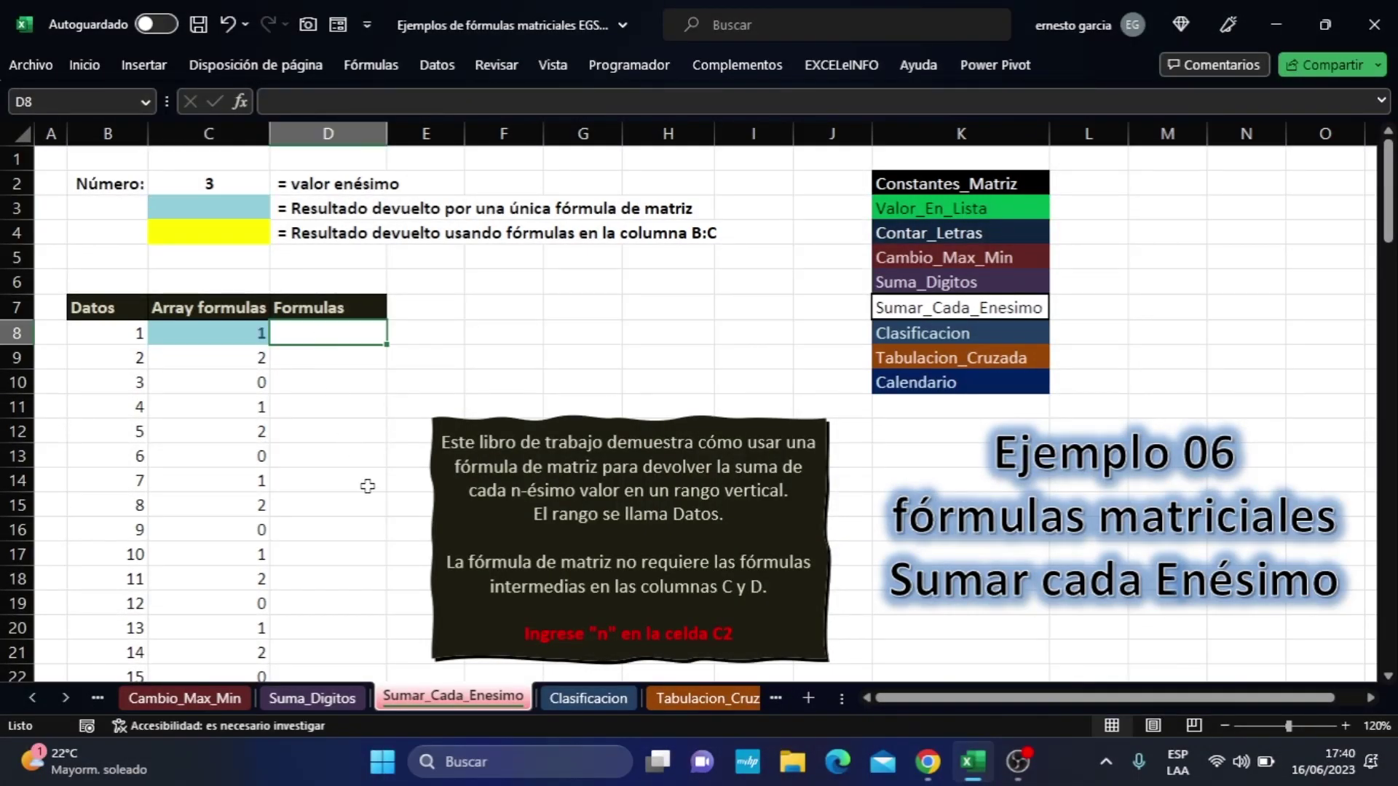
type("=si(")
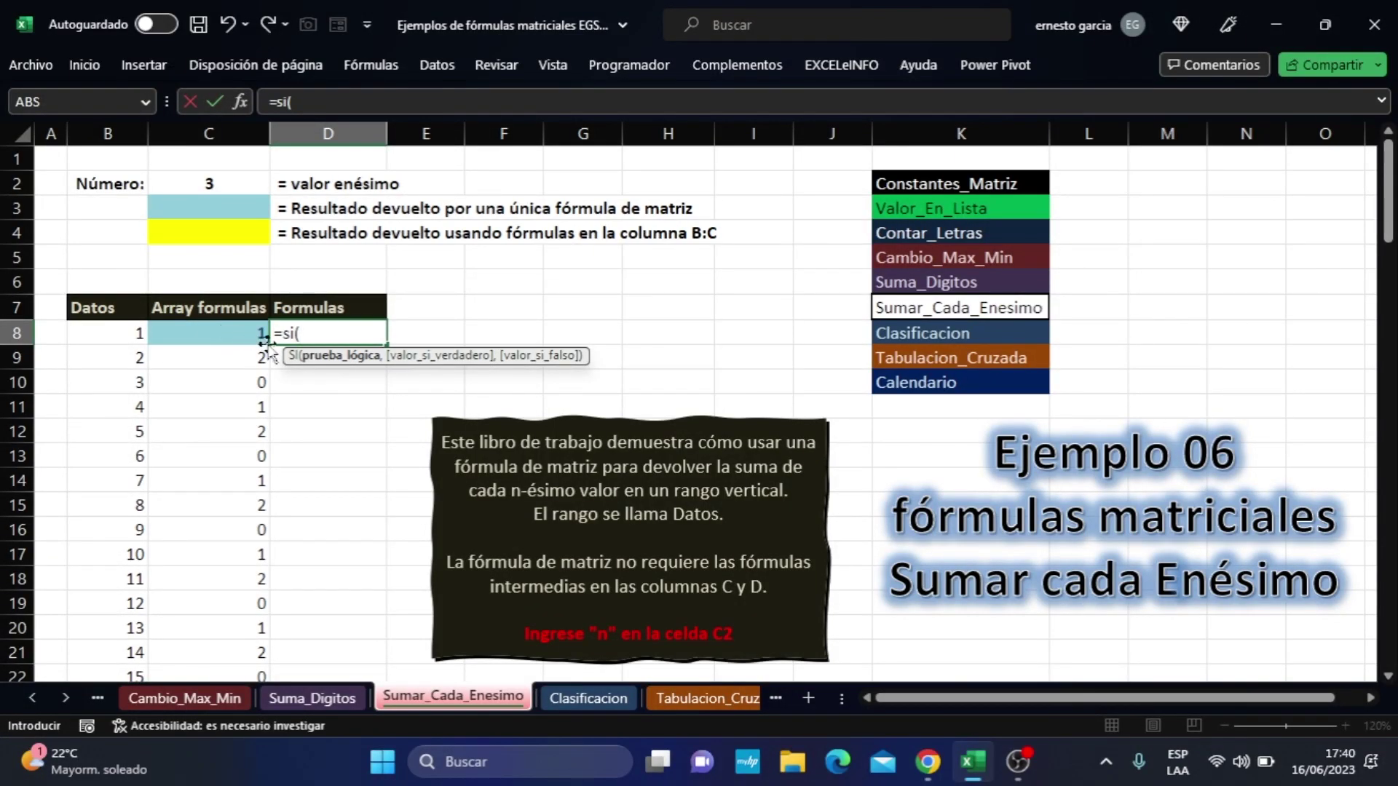
key("Escape")
- Copy the expression RESIDUO(Datos,vEnesimo) without its equals sign from the C8 formula, leaving the cell as it is
left_click(237, 334)
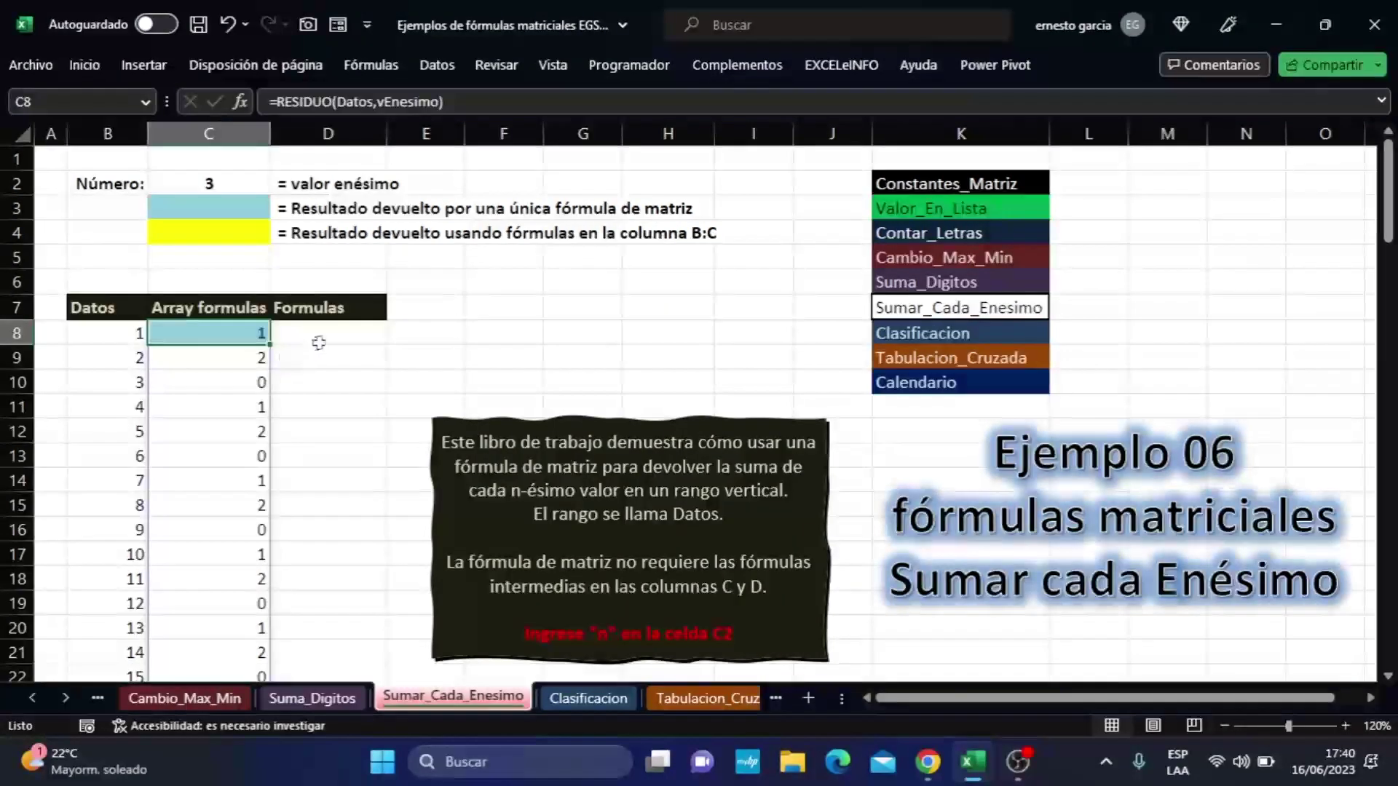
key("F2")
key("shift+Left")
key("ctrl+c")
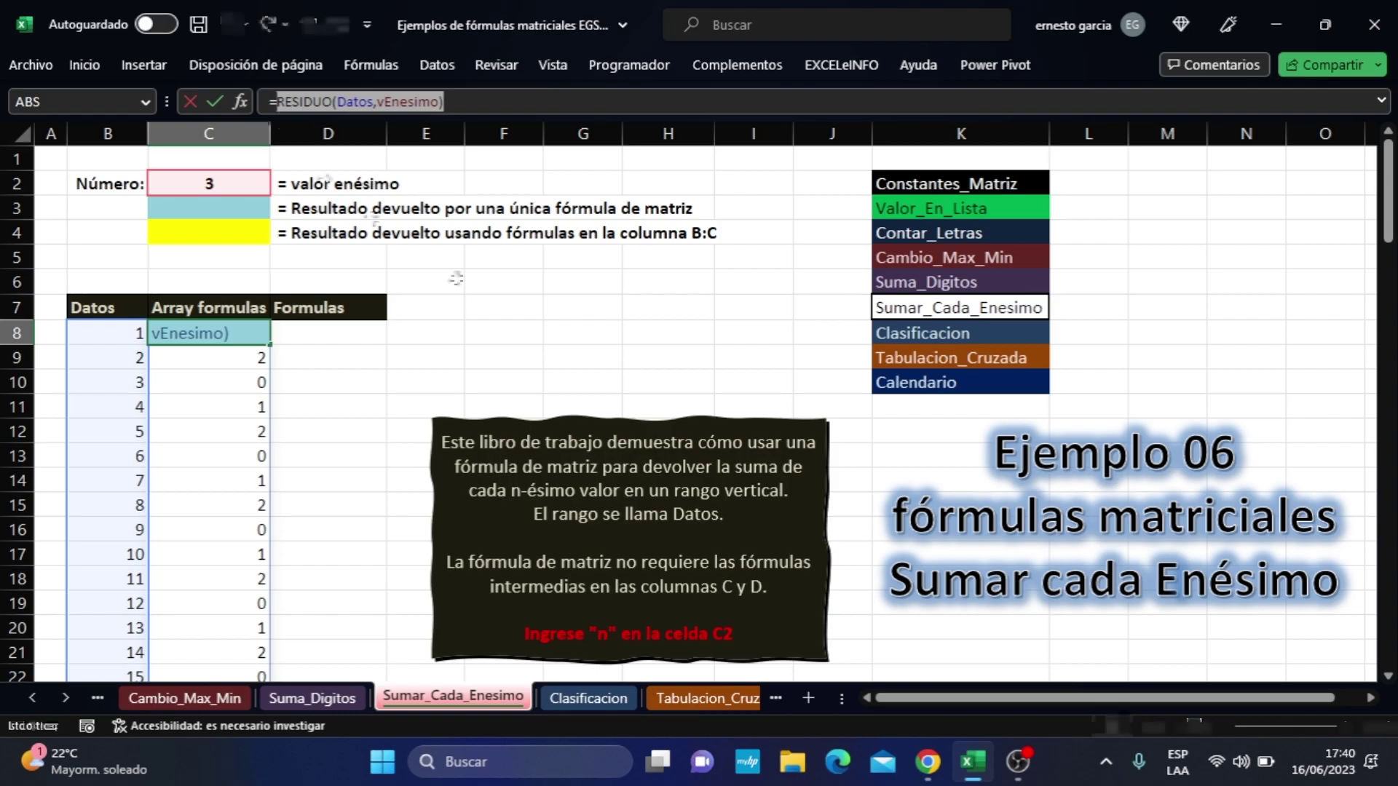
key("Escape")
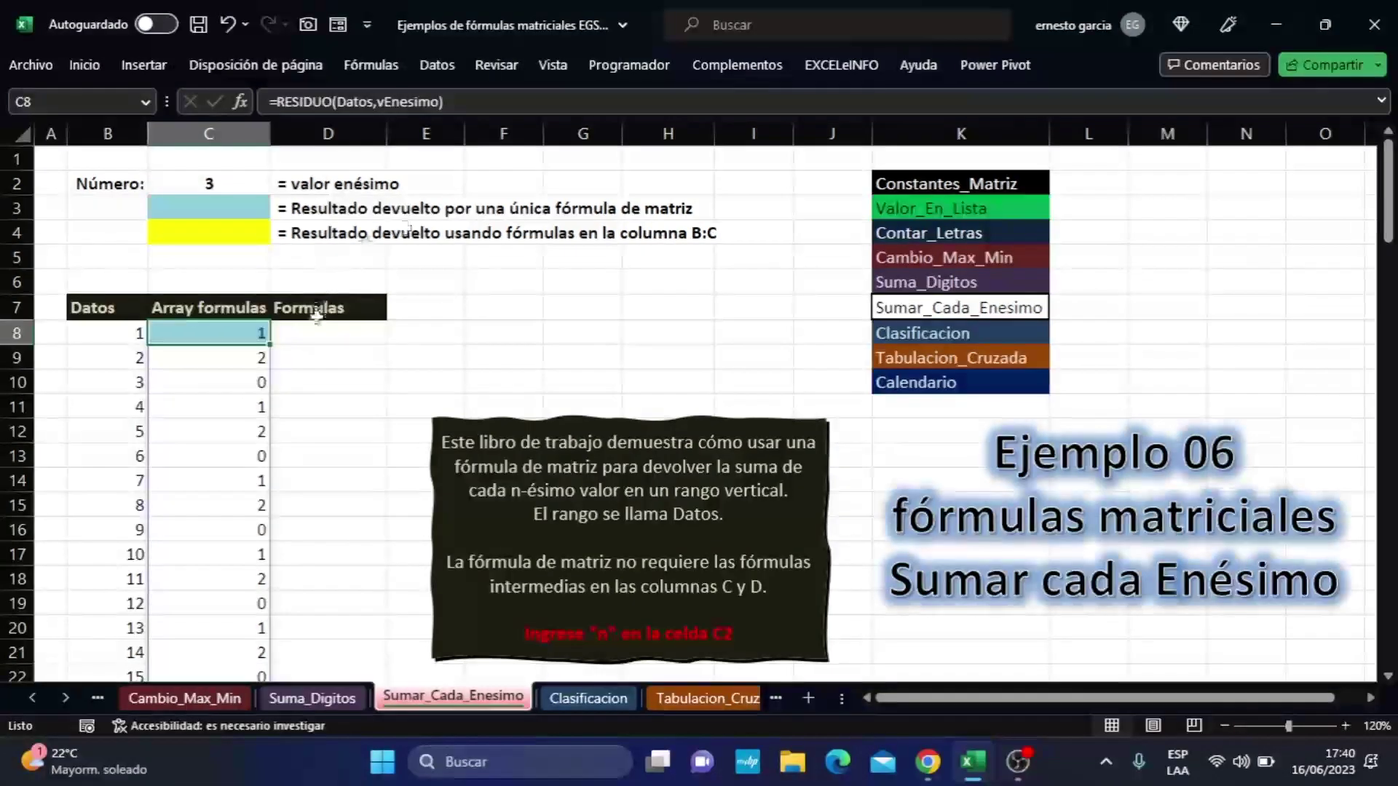
- Enter the formula =SI(RESIDUO(Datos,vEnesimo)=0,Datos,"") in D8, reusing the copied RESIDUO expression as the logical test
left_click(319, 329)
type("=")
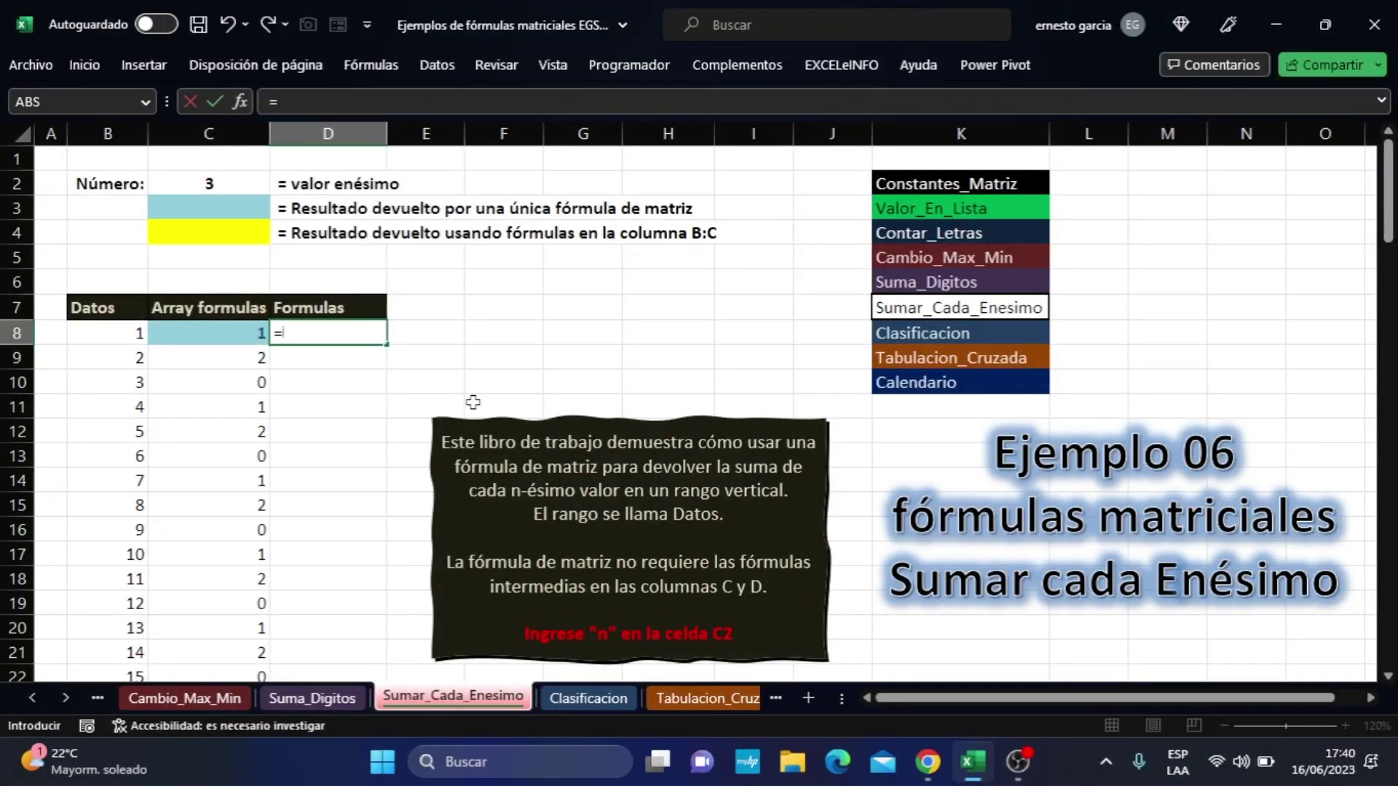
type("si(")
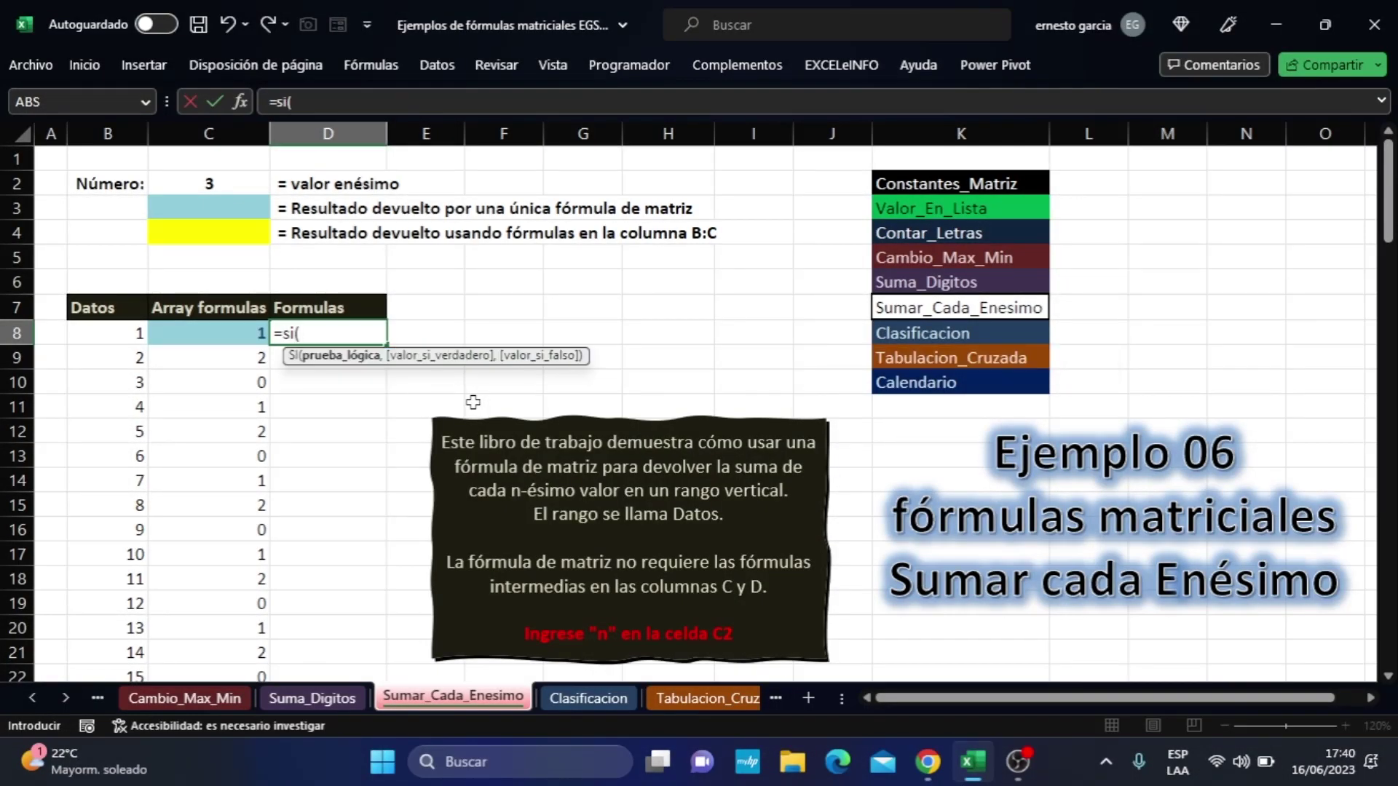
key("ctrl+v")
type("=0")
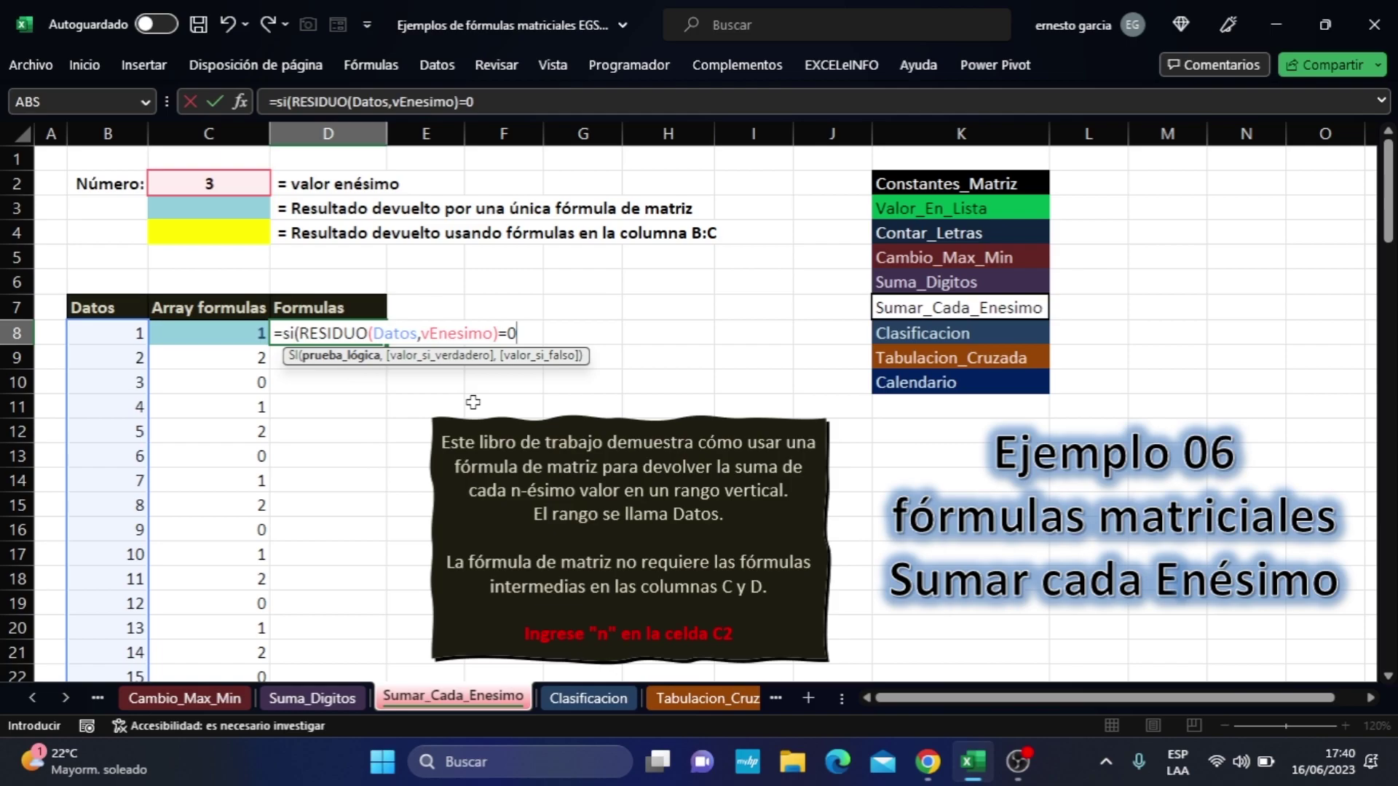
type(",")
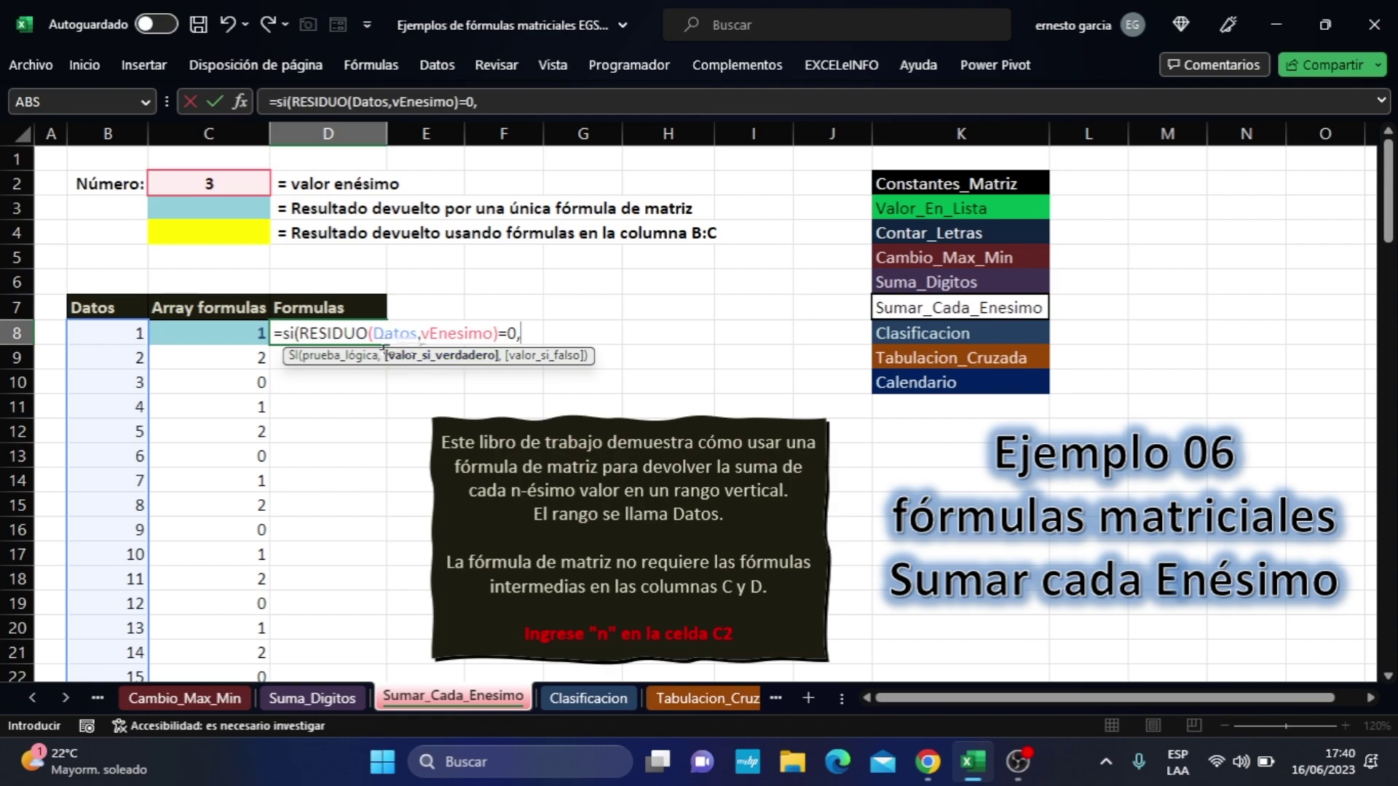
key("F2")
type("Datos")
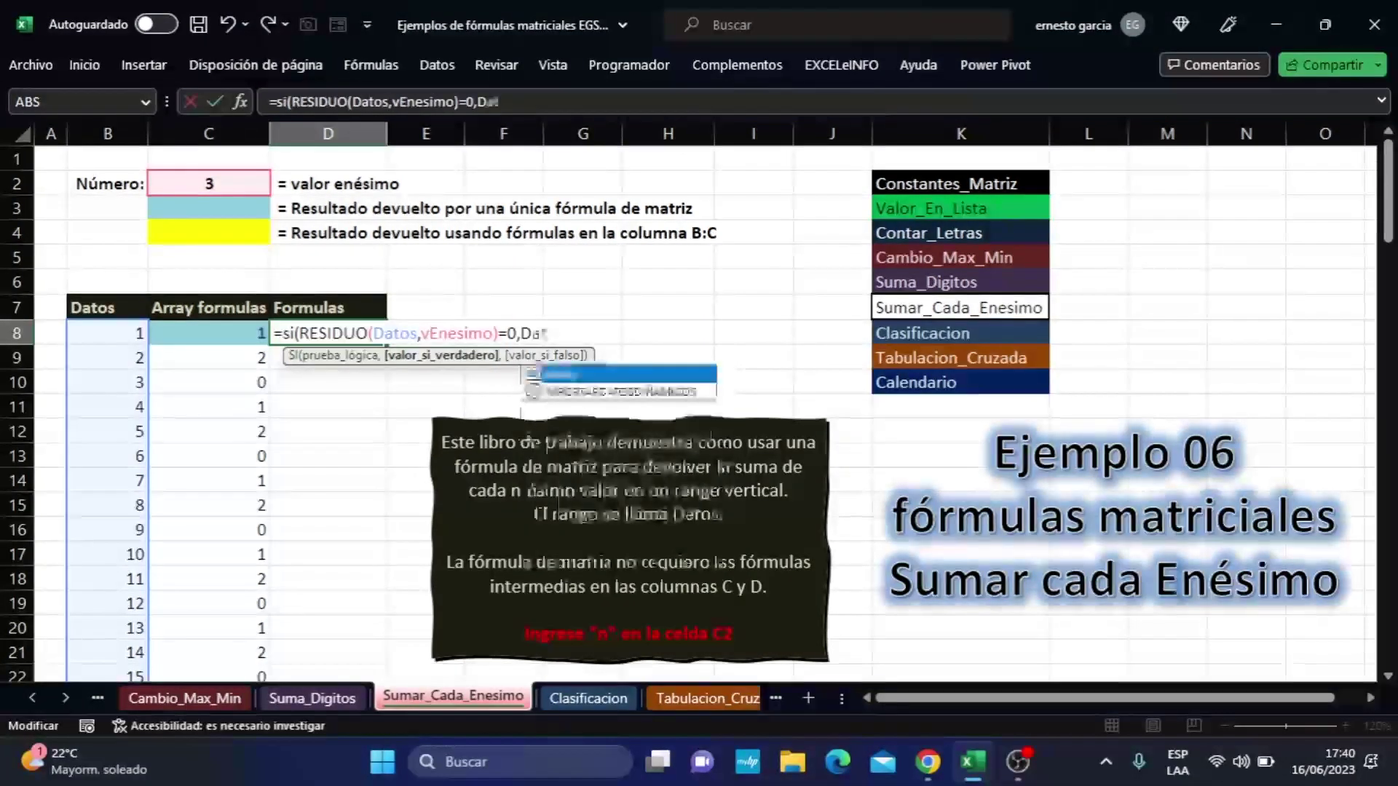
type(",")
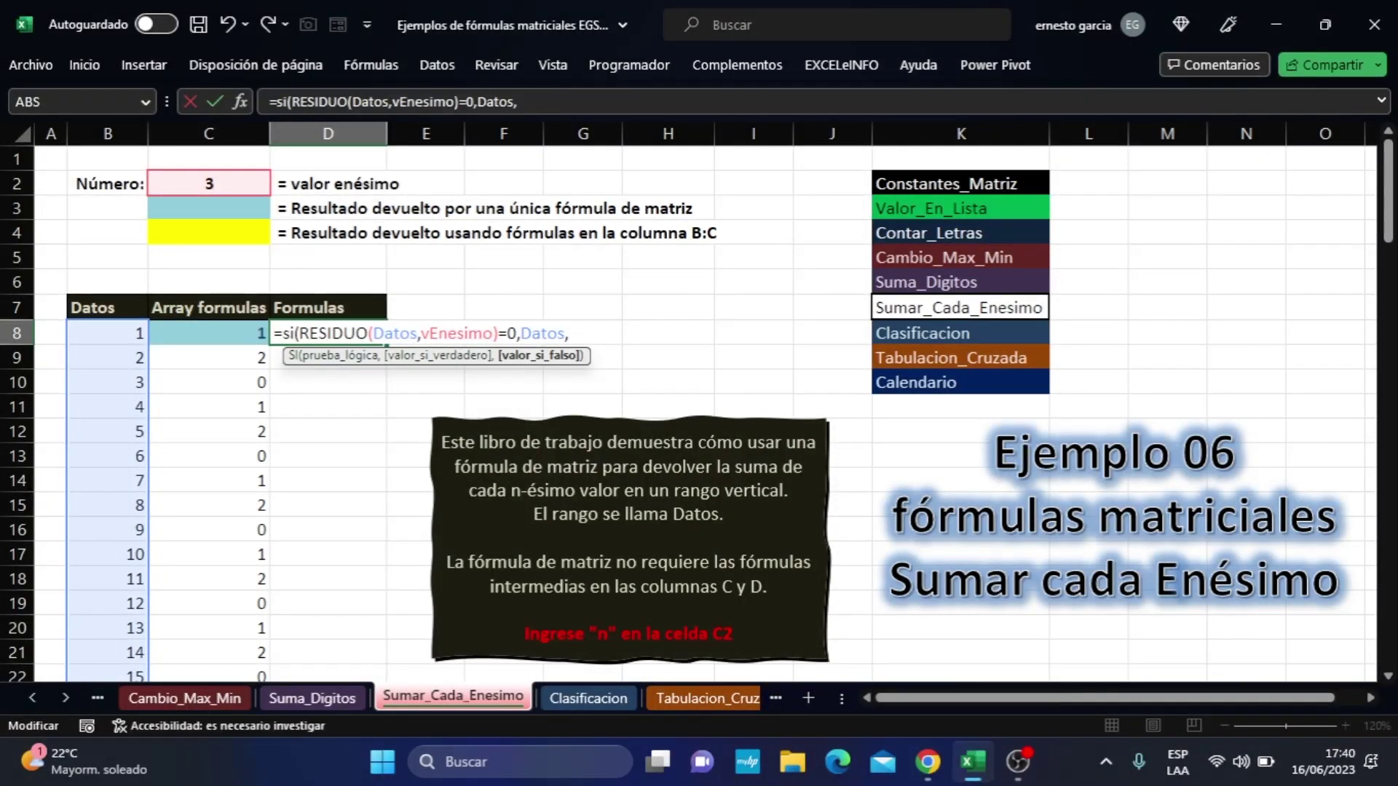
type("\"\")")
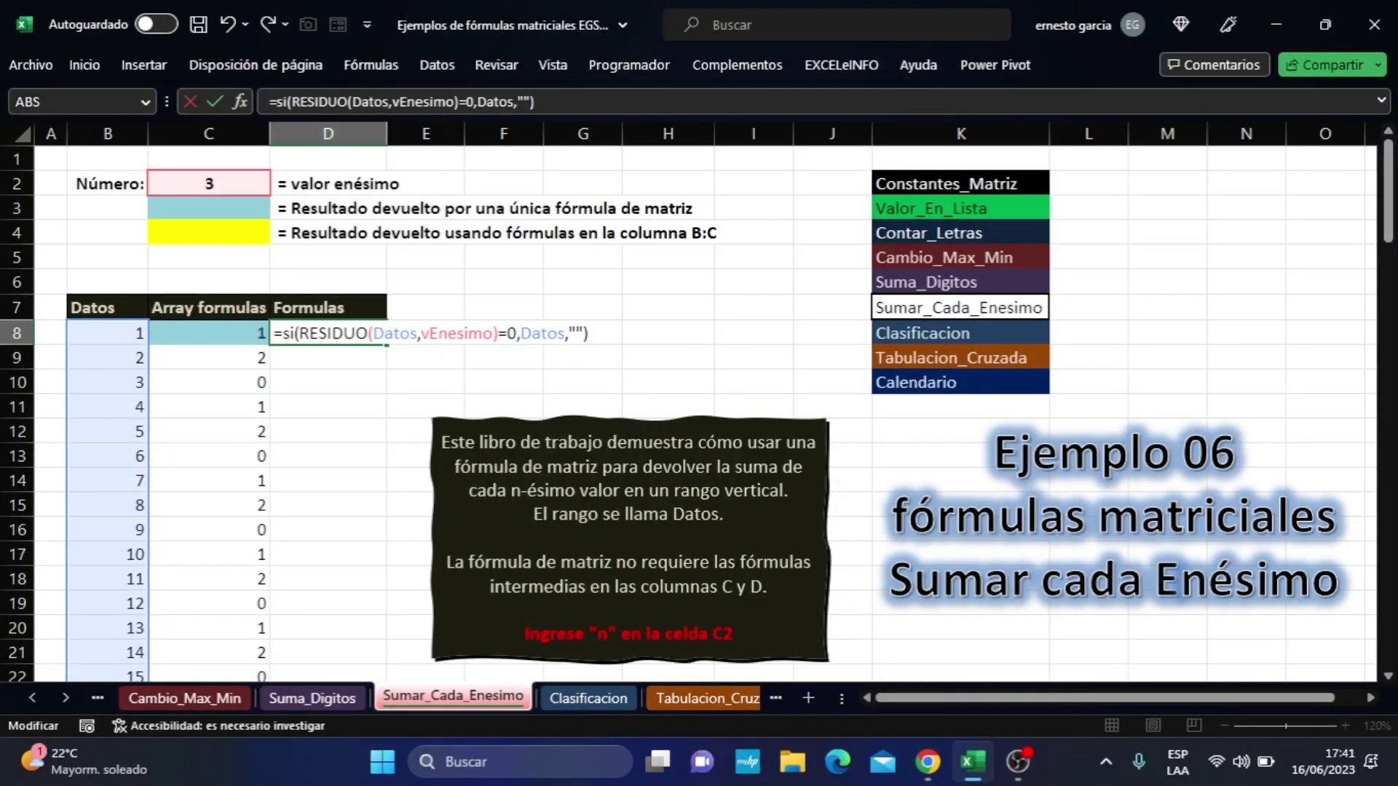
key("Return")
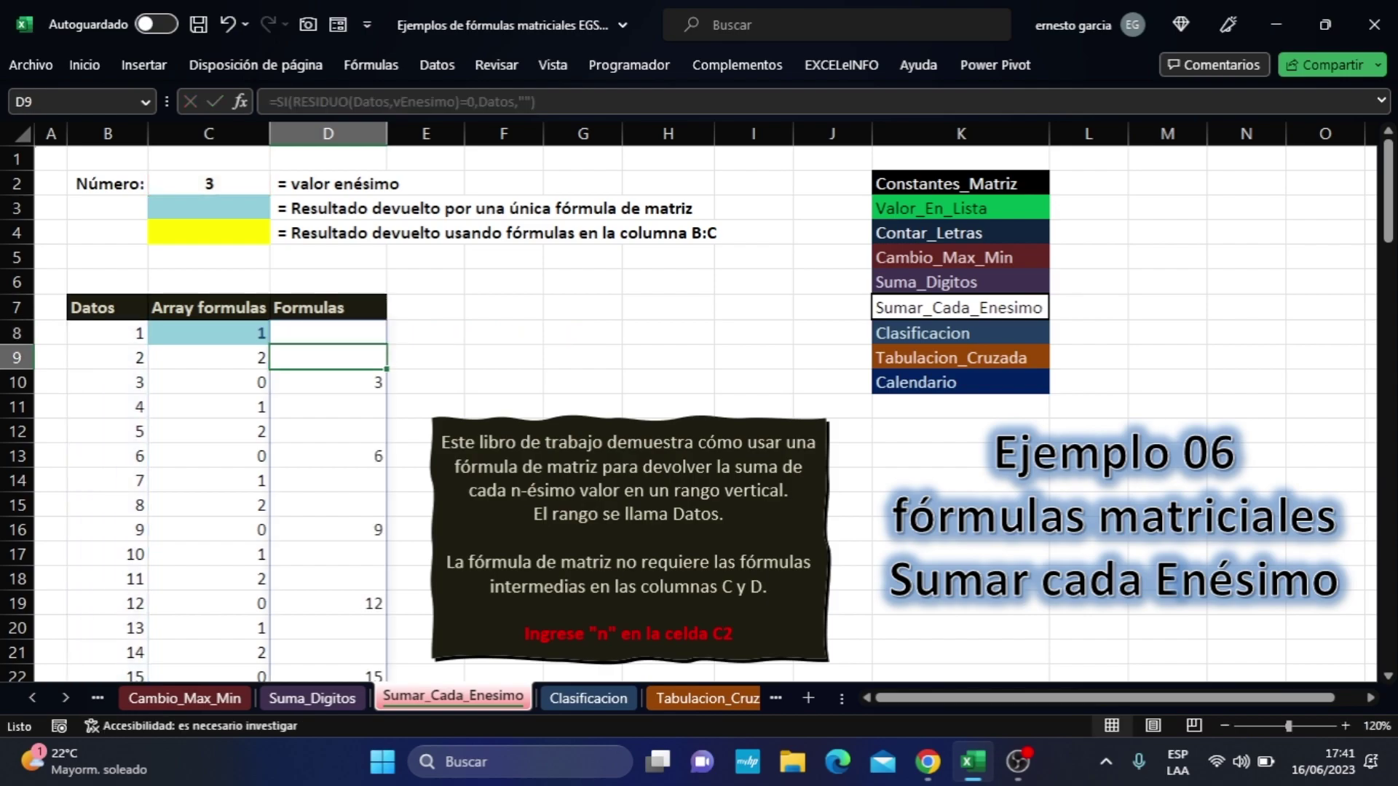
left_click(367, 334)
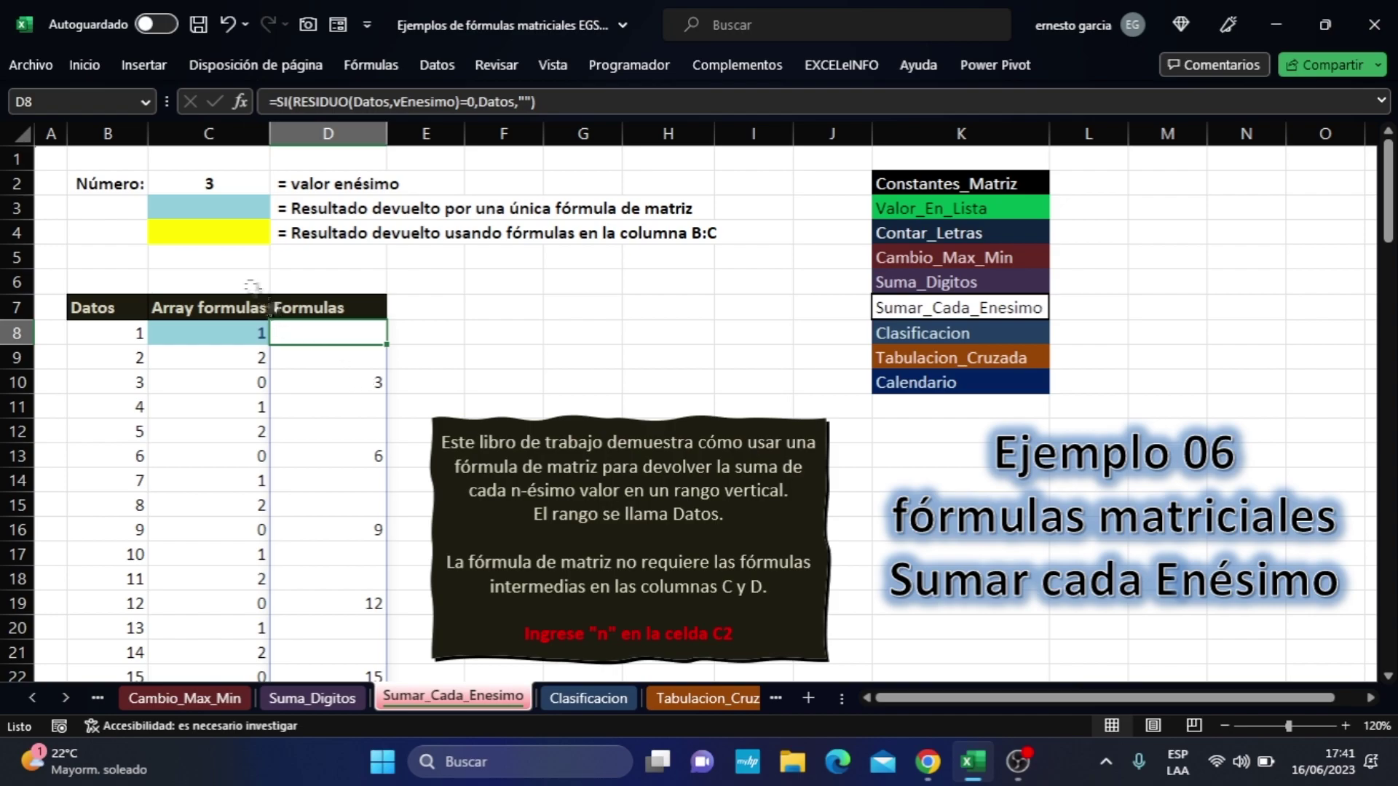
- Sum the column D results in the yellow cell C4 with =SUMA(D8:D107)
left_click(237, 231)
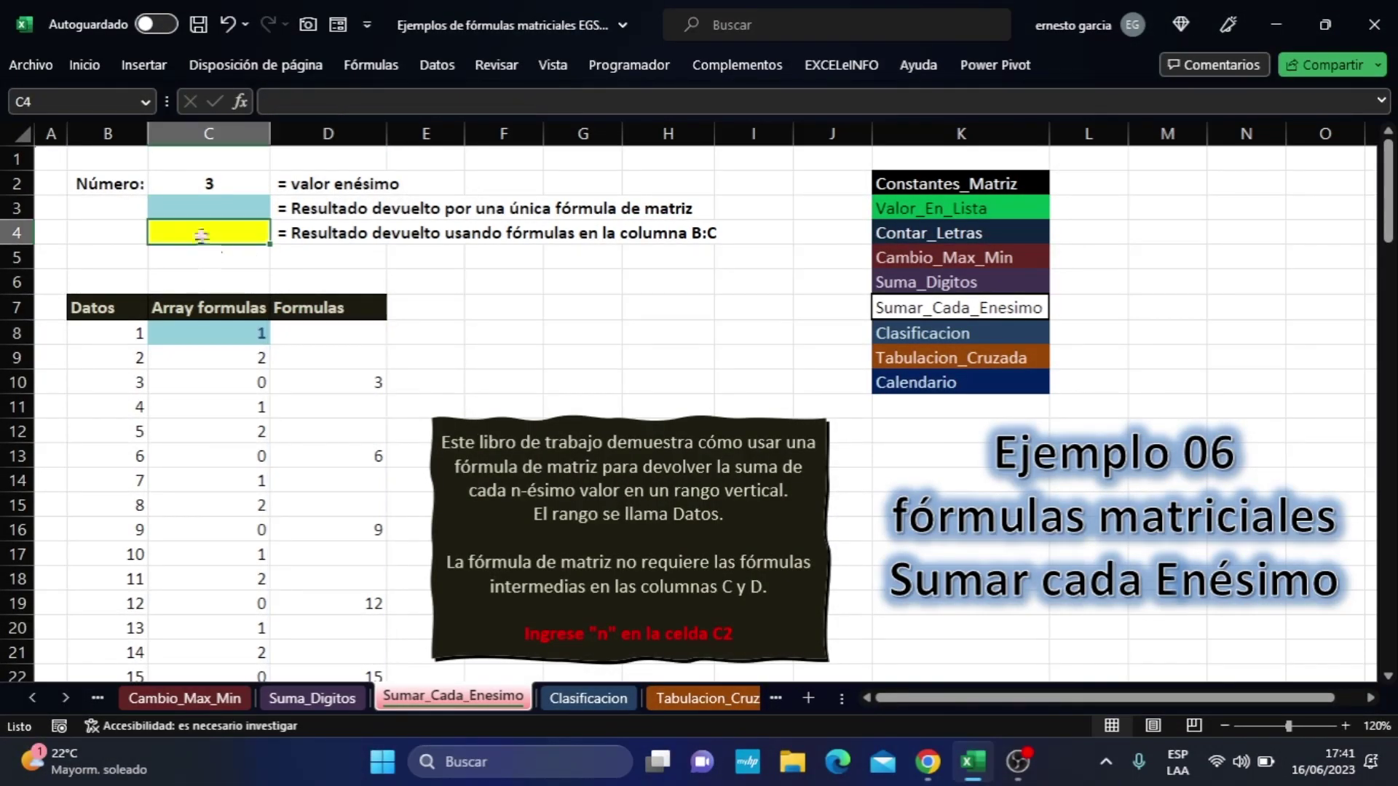
type("=suma(")
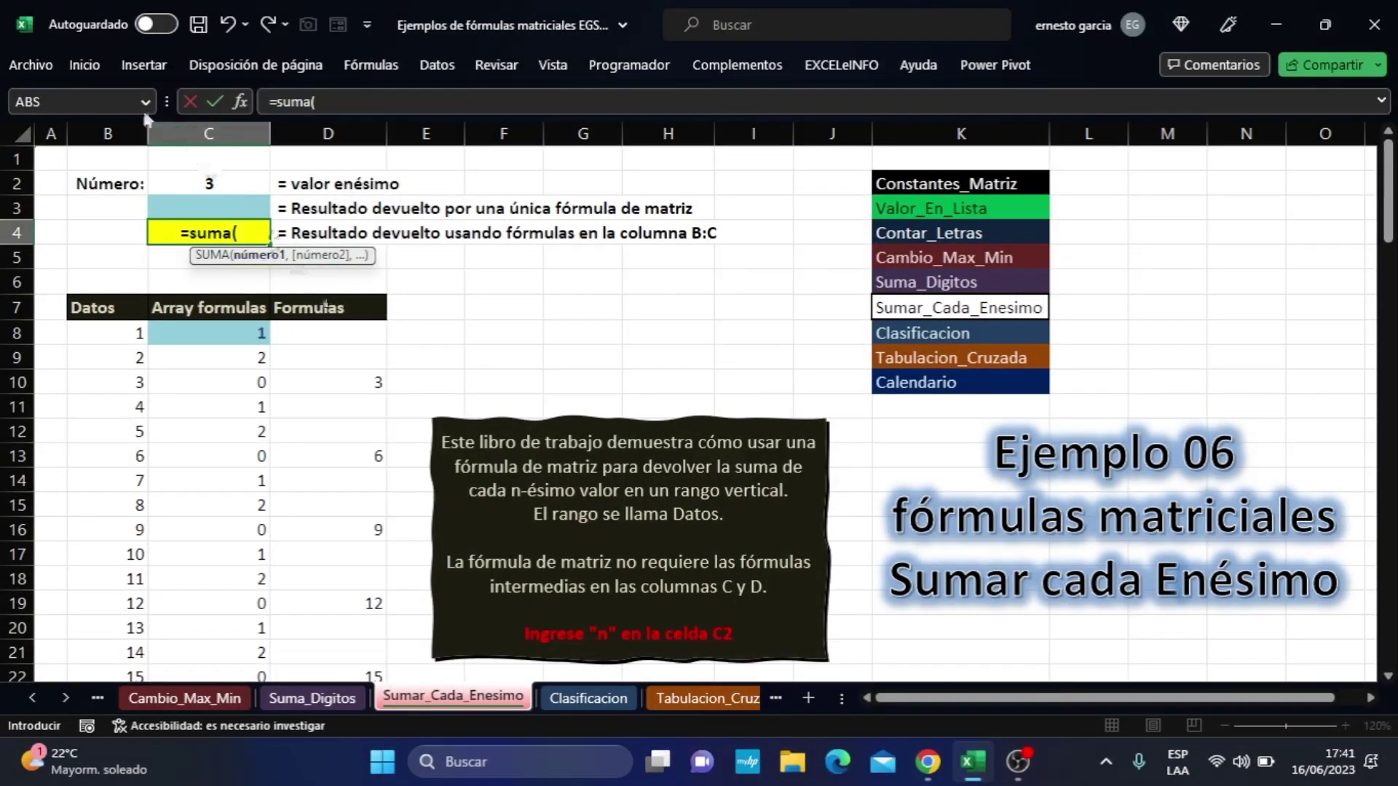
type("d8:")
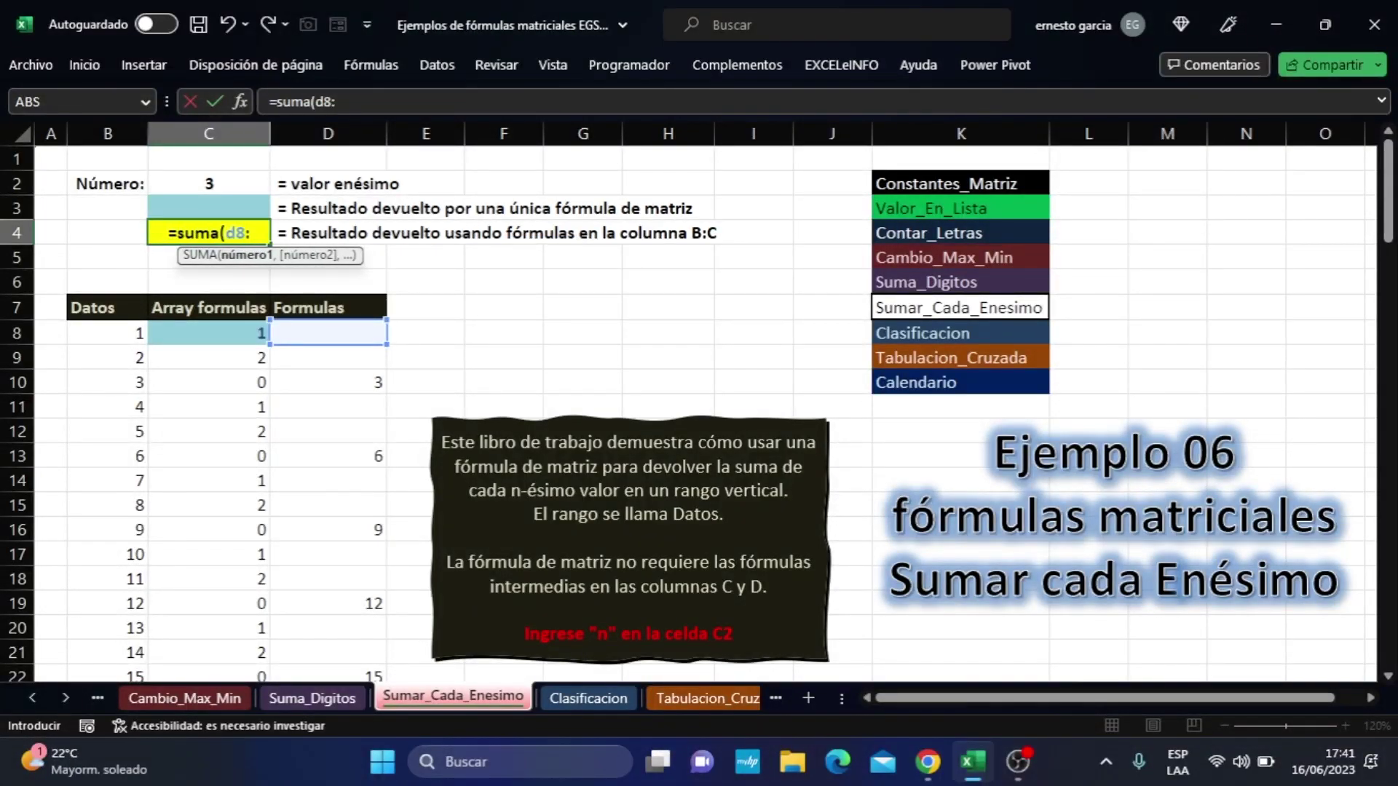
type("d107")
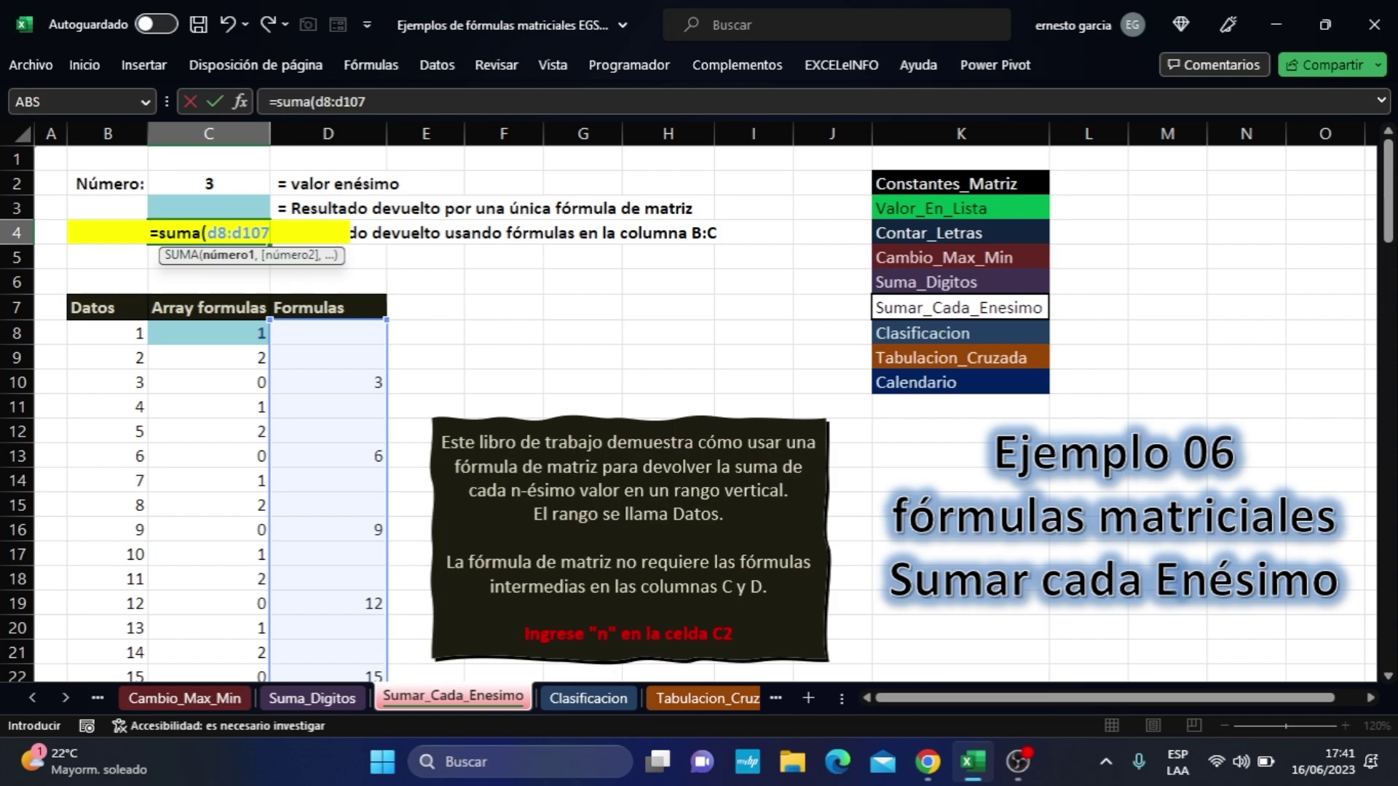
type(")")
key("Return")
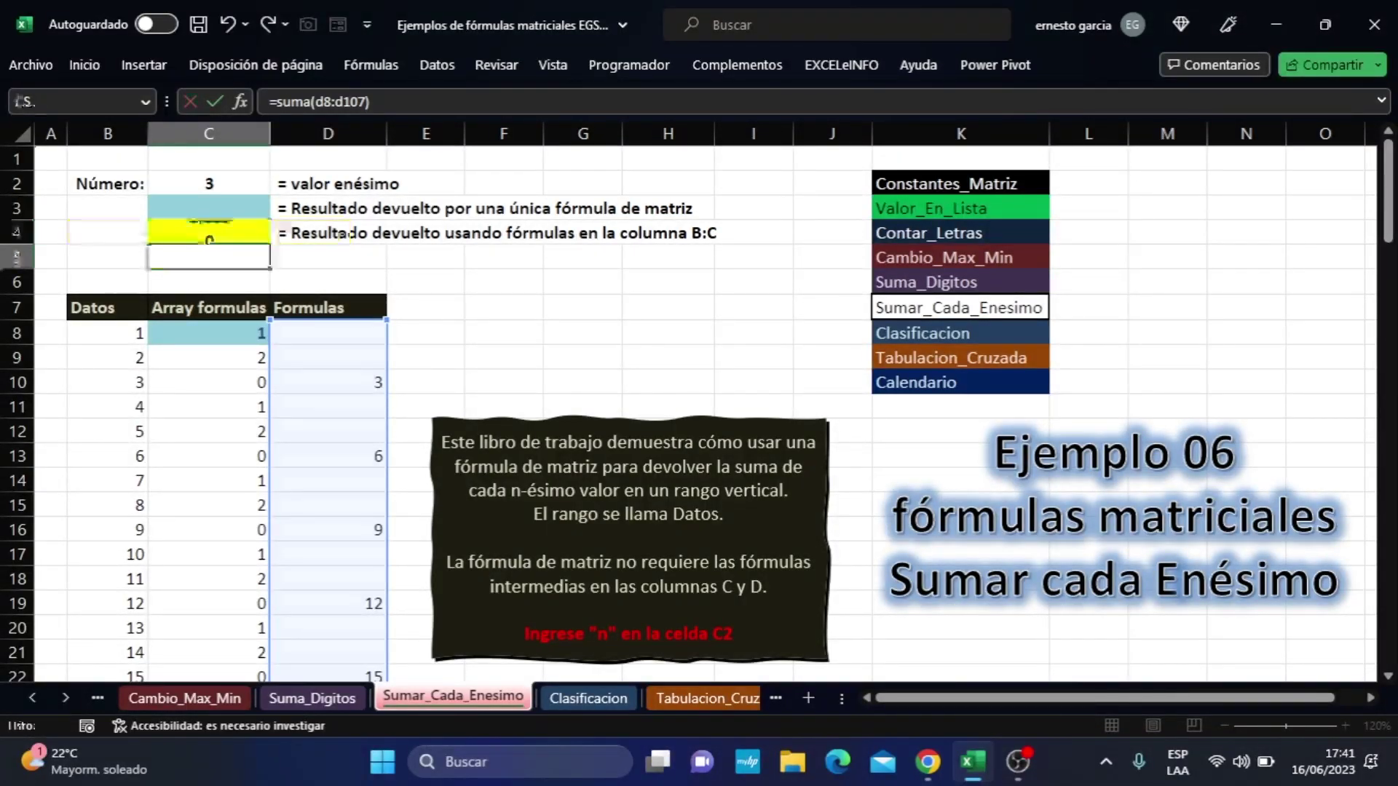
left_click(224, 233)
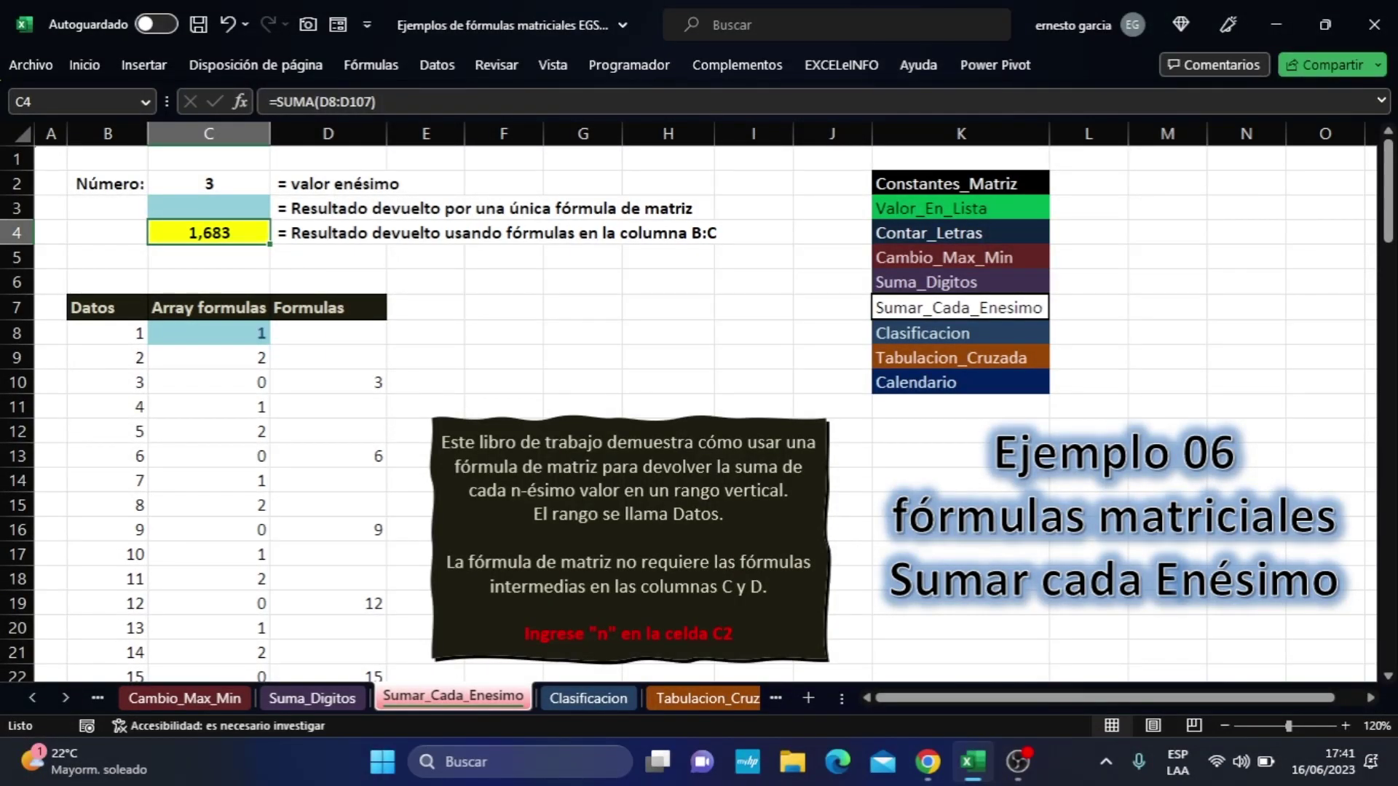
- Move the explanatory note to the right, clear of columns F and G, and select F8
left_click(684, 442)
left_click_drag(725, 417, 950, 408)
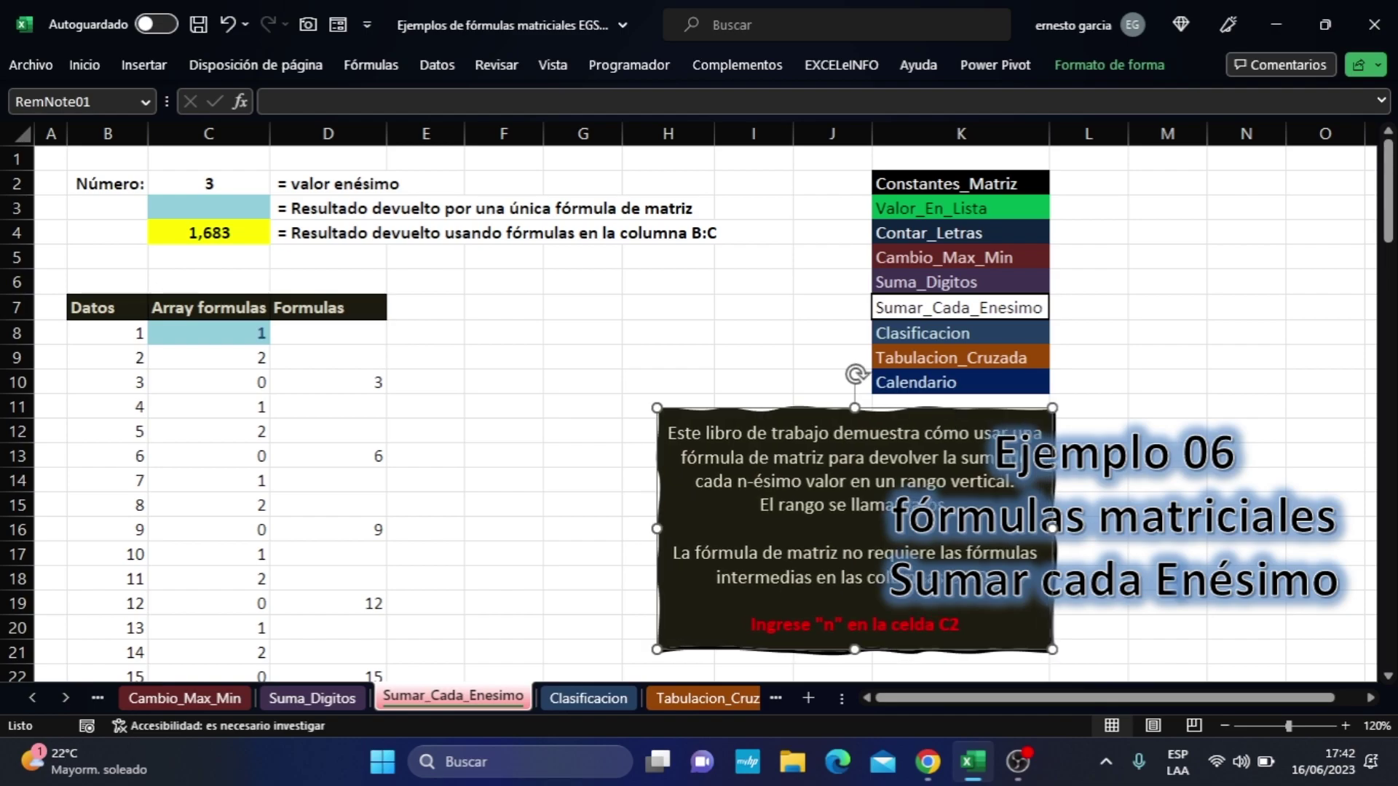
left_click(531, 336)
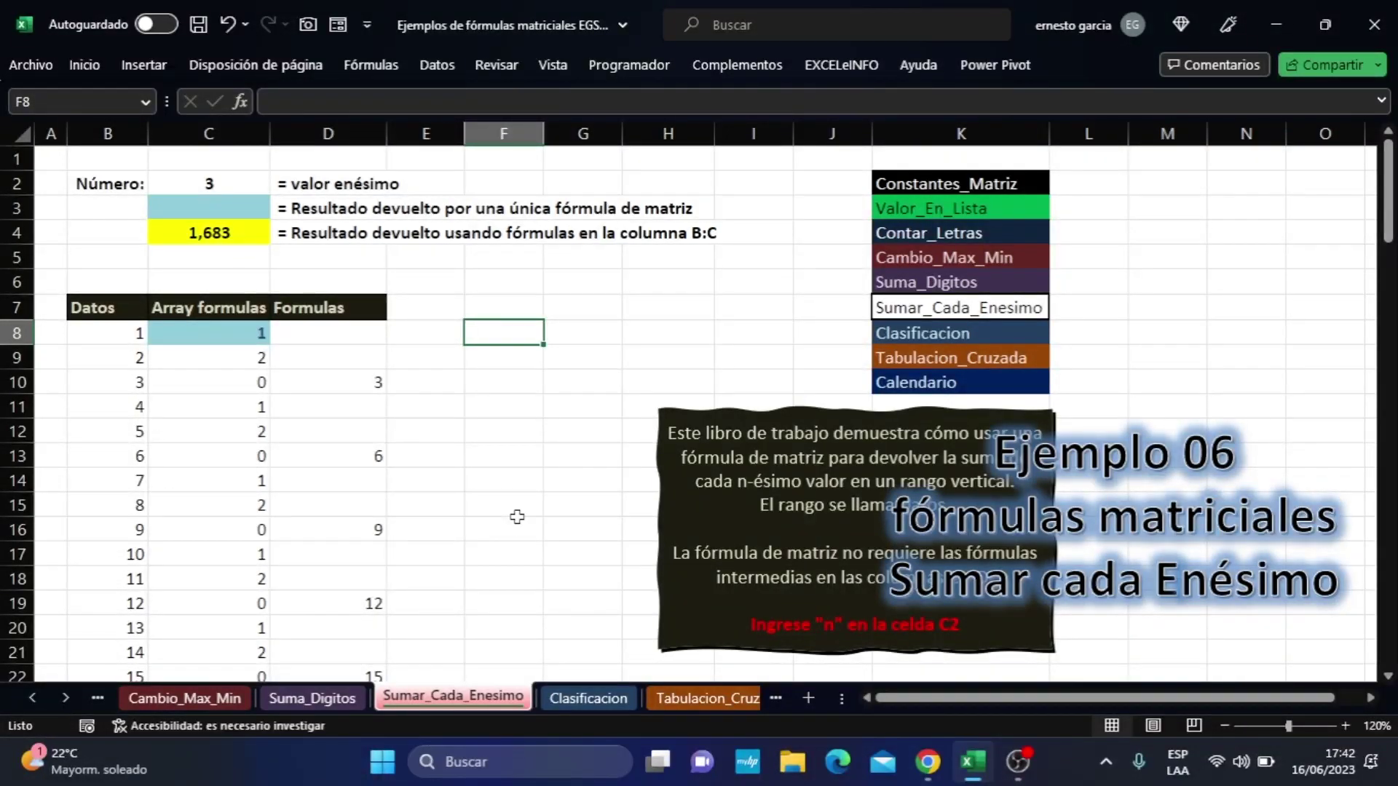
- Build the row range text in F8 with the formula ="1:"&CONTAR(Datos)
type("=")
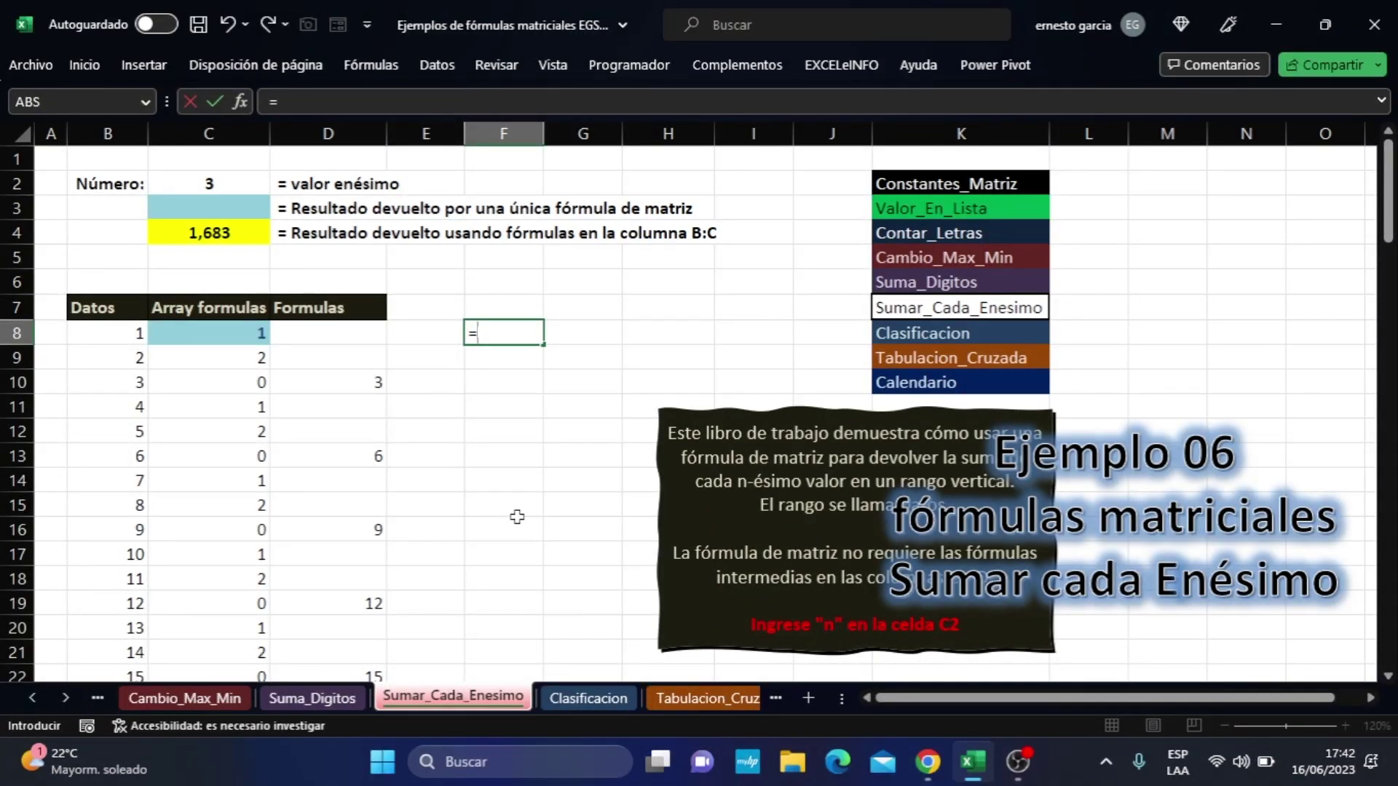
type("\"1\"&Contar")
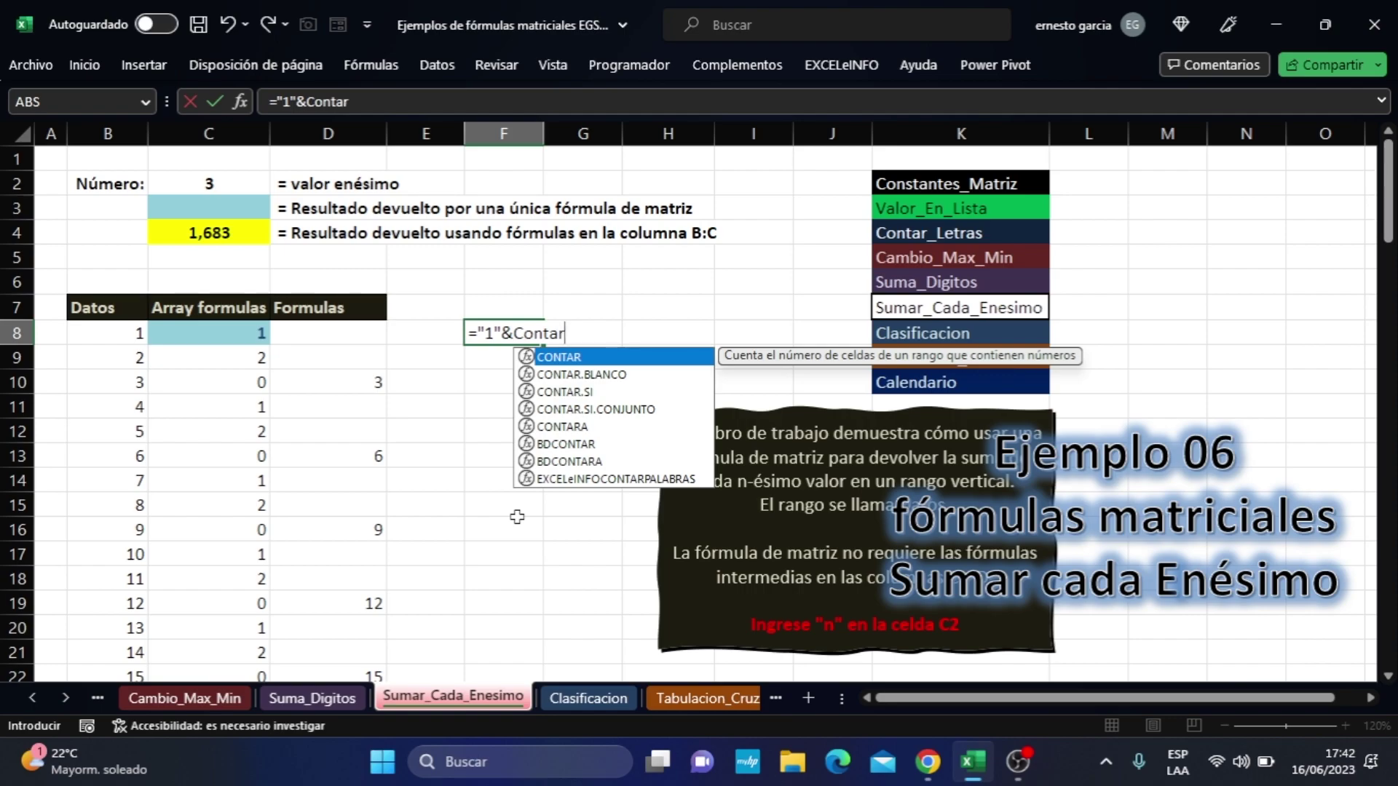
type("(Datos)")
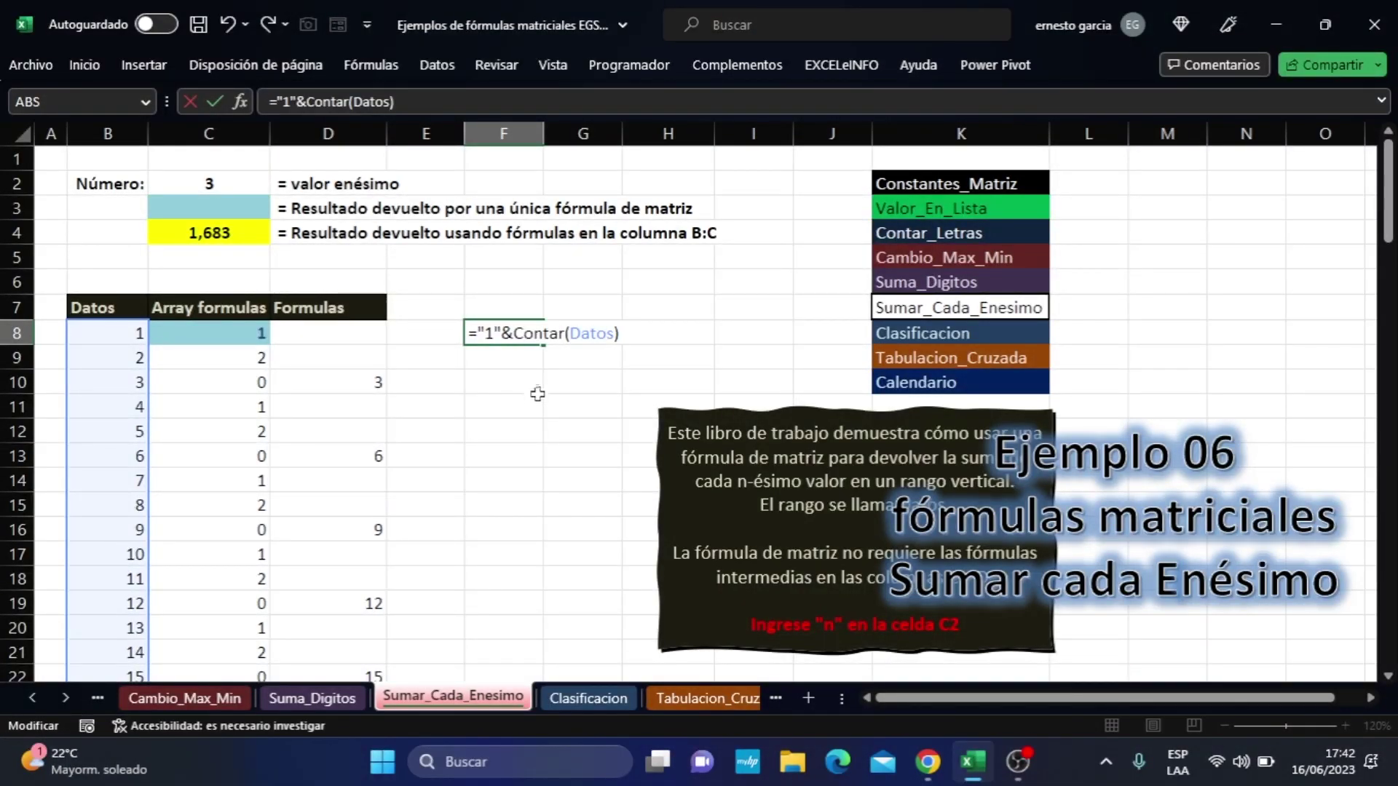
key("F2")
key("Left")
key("Left")
key("Left")
key("Left")
key("Left")
key("Left")
key("Left")
key("Left")
key("Left")
key("Left")
key("Left")
key("Left")
key("Left")
key("Left")
key("Left")
type(":")
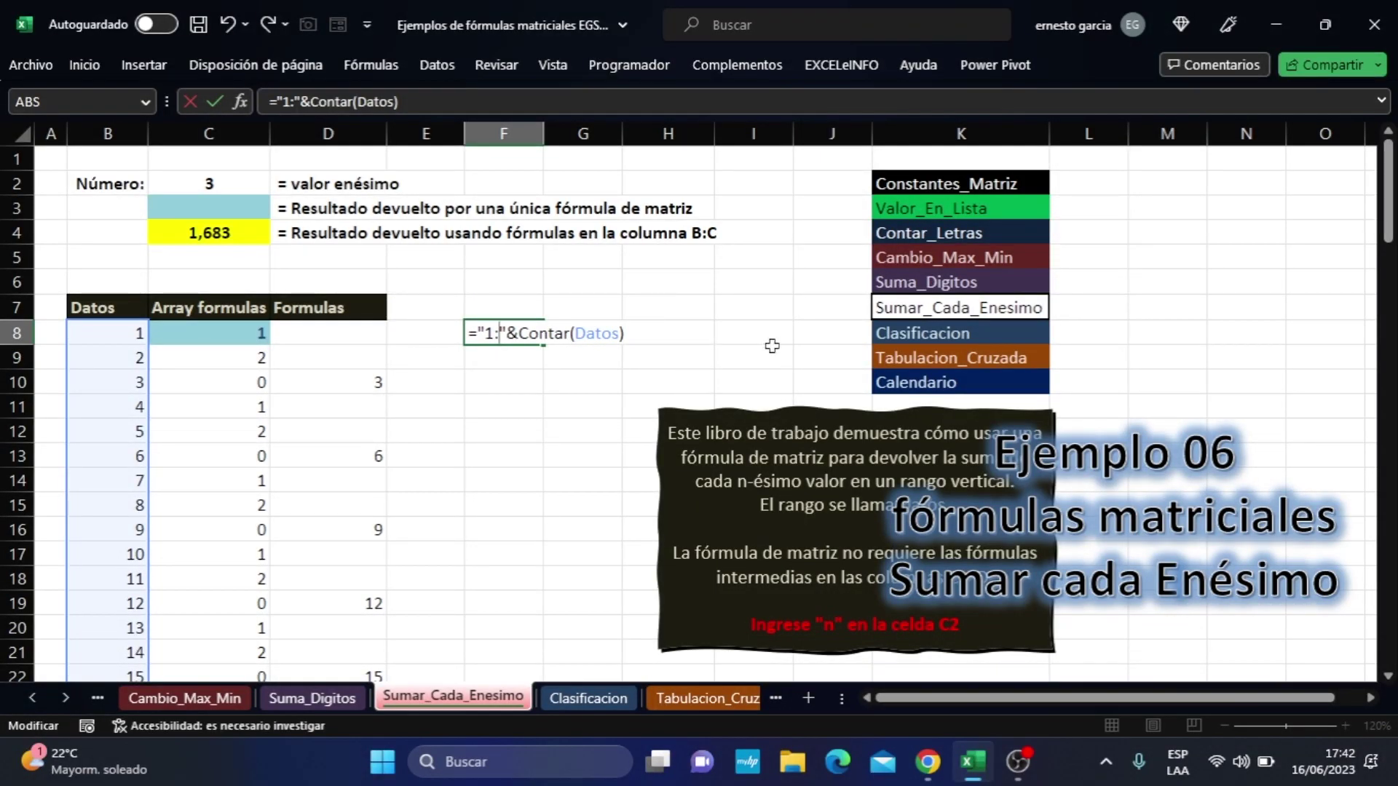
key("Return")
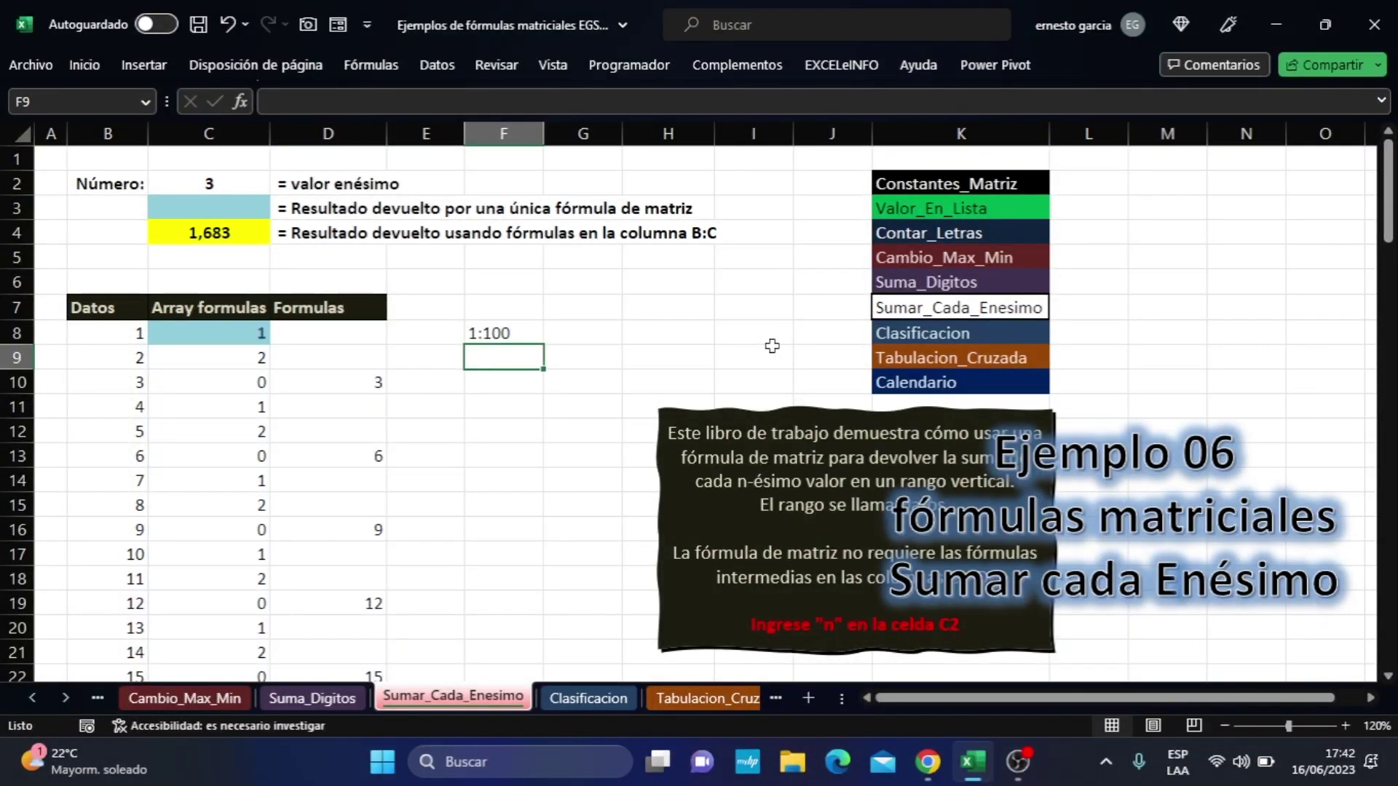
- Wrap the F8 expression in INDIRECTO as =INDIRECTO("1:"&CONTAR(Datos)), and accept the circular reference warning
left_click(527, 333)
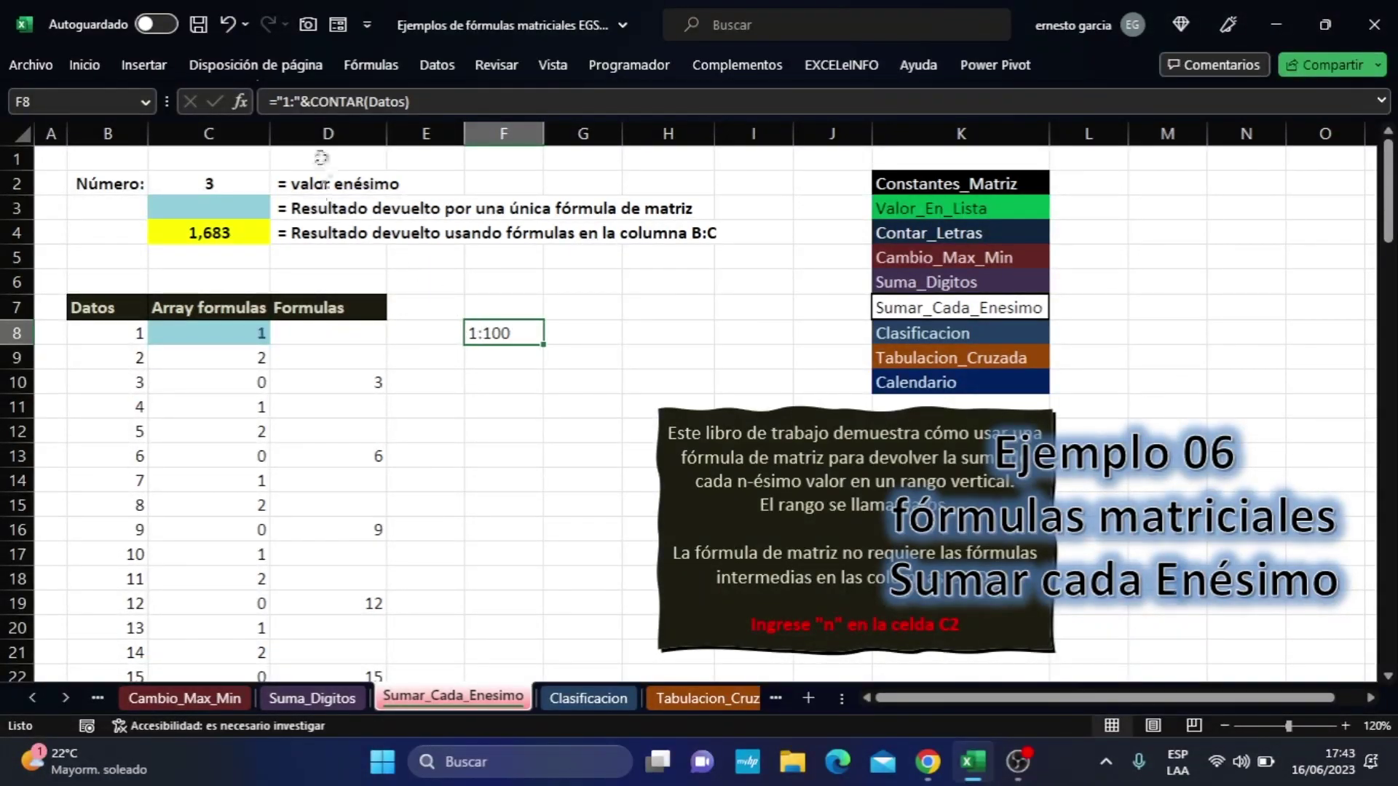
left_click(276, 101)
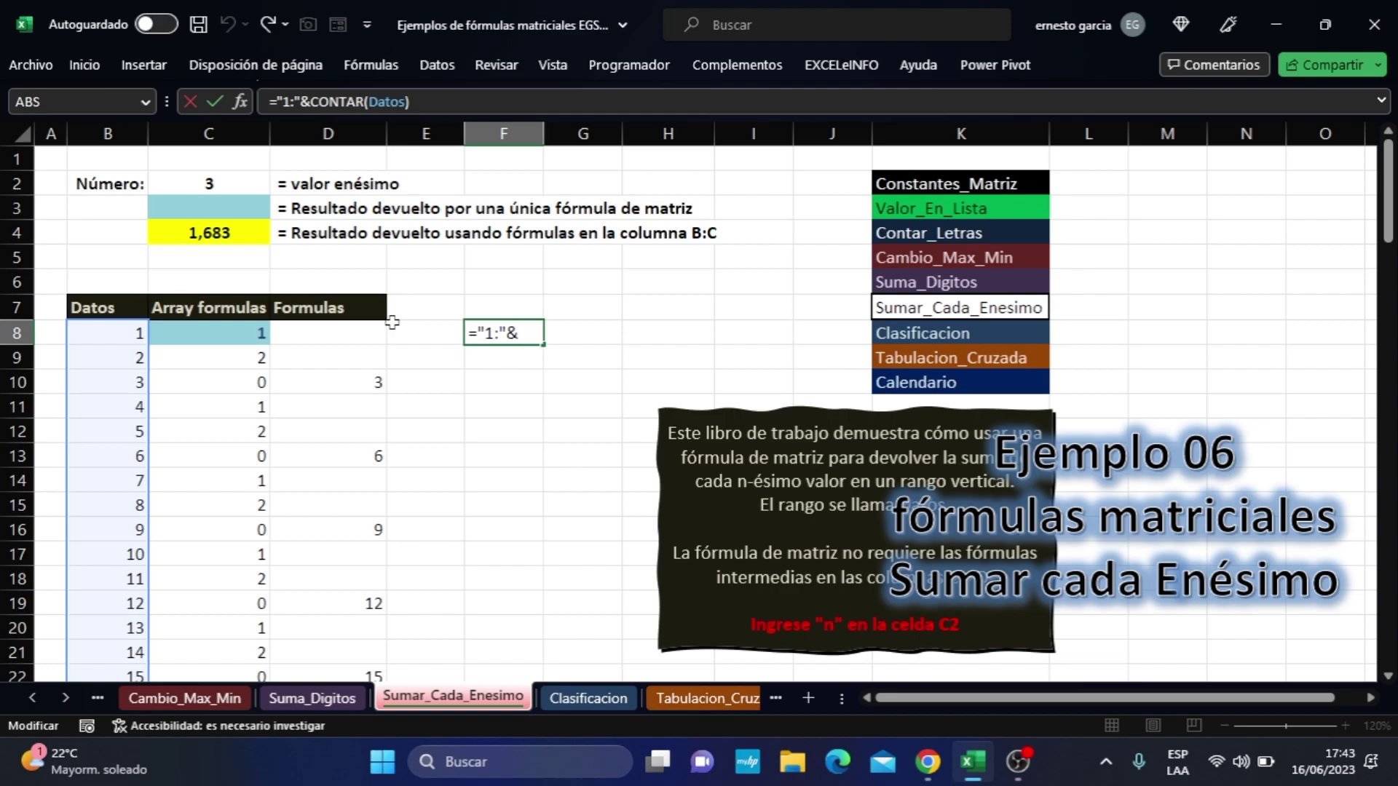
type("indirecto(")
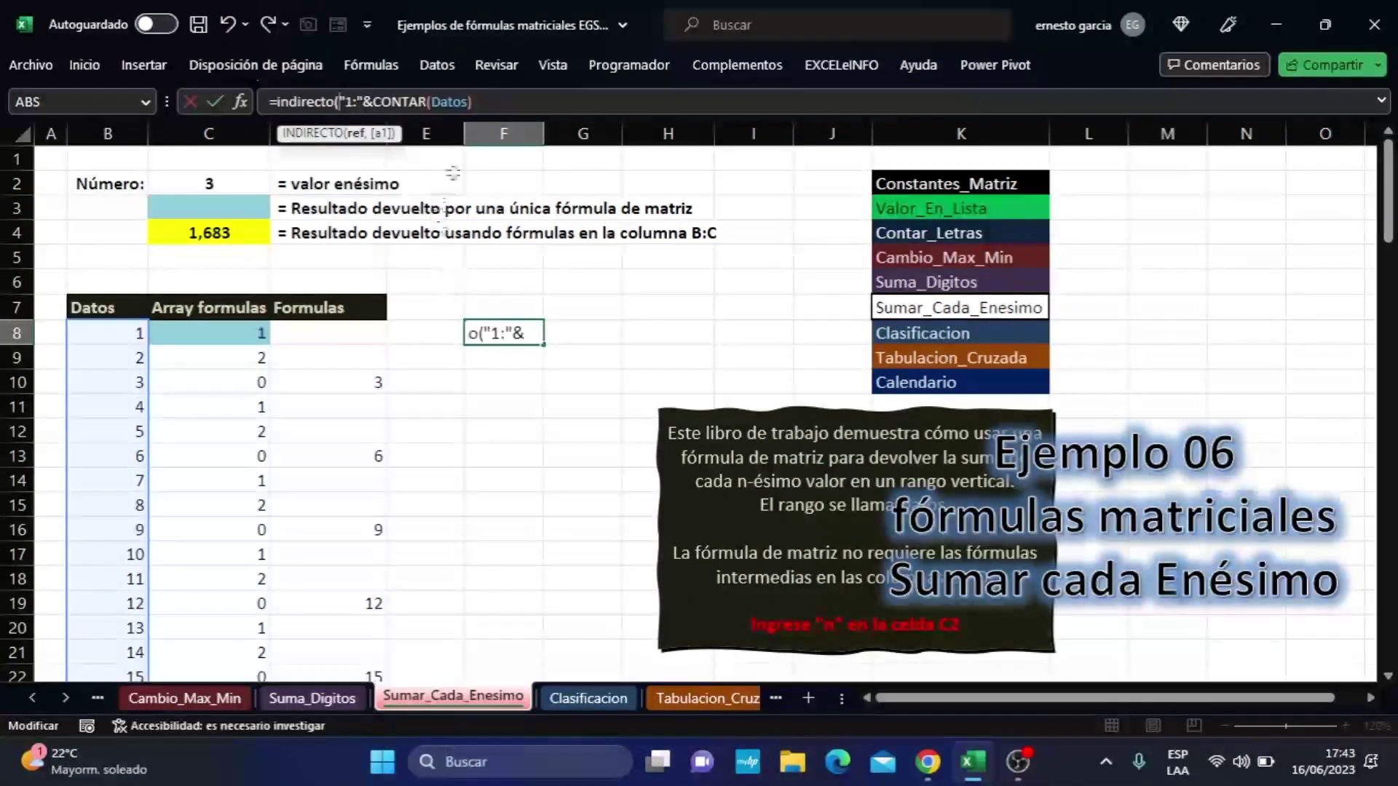
type(")")
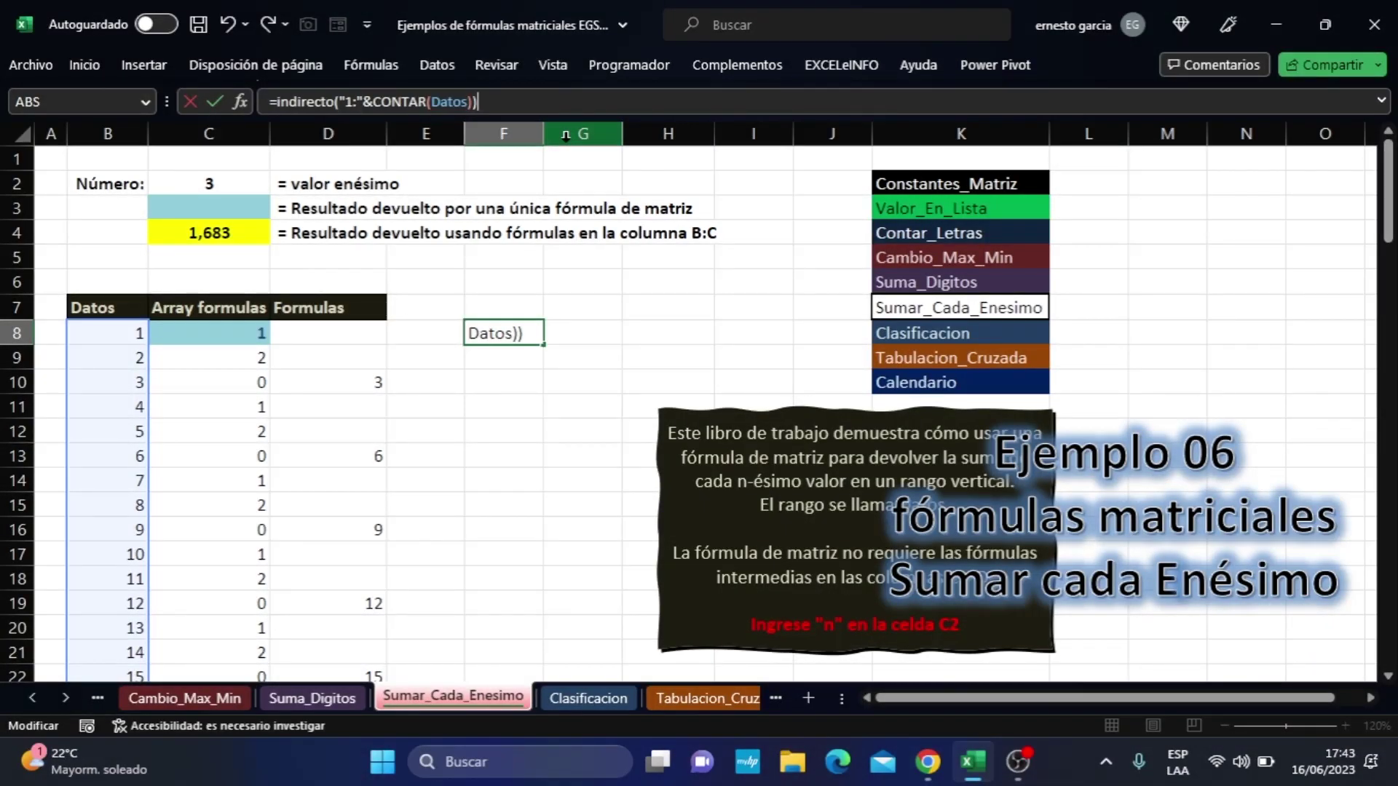
key("Return")
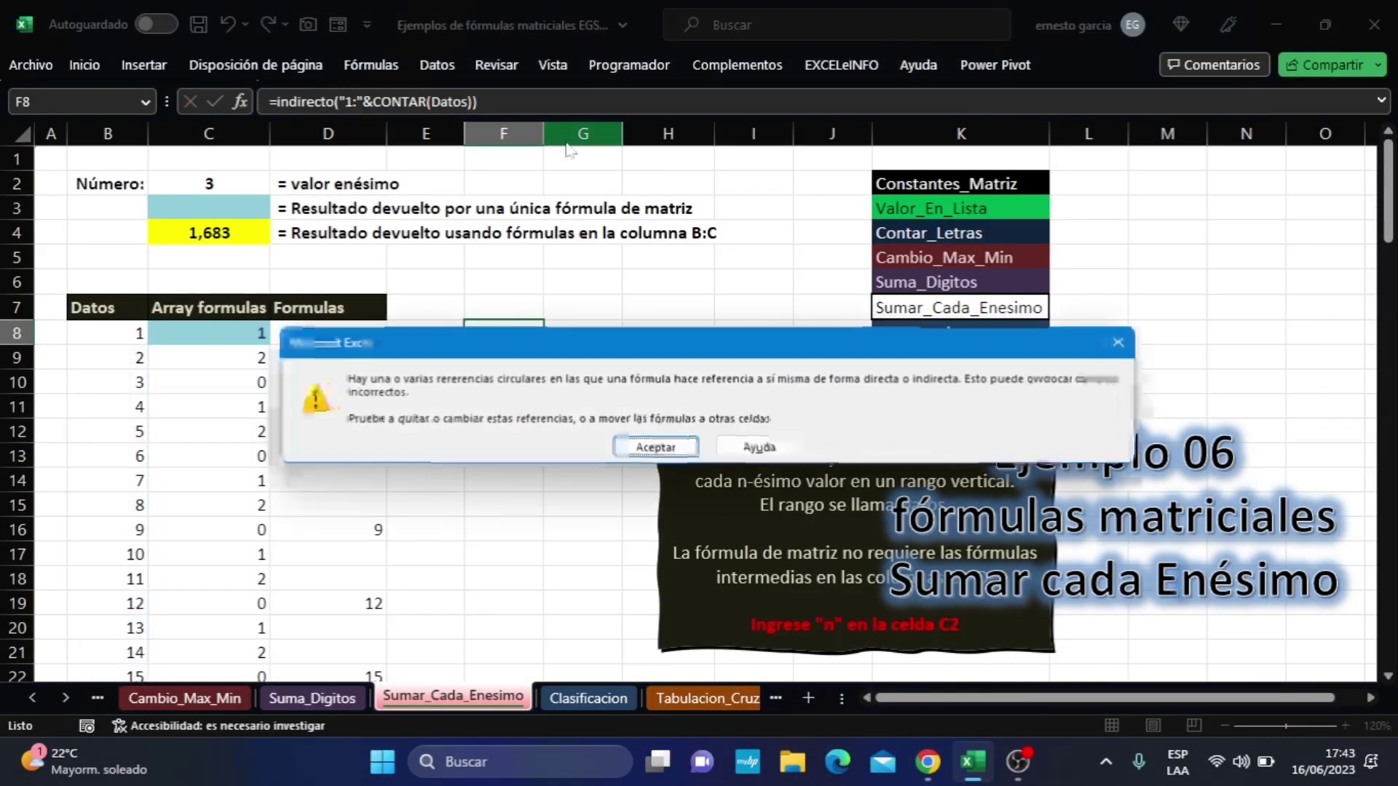
left_click(652, 447)
- Wrap the F8 formula in FILA so that it reads =FILA(INDIRECTO("1:"&CONTAR(Datos)))
left_click(518, 340)
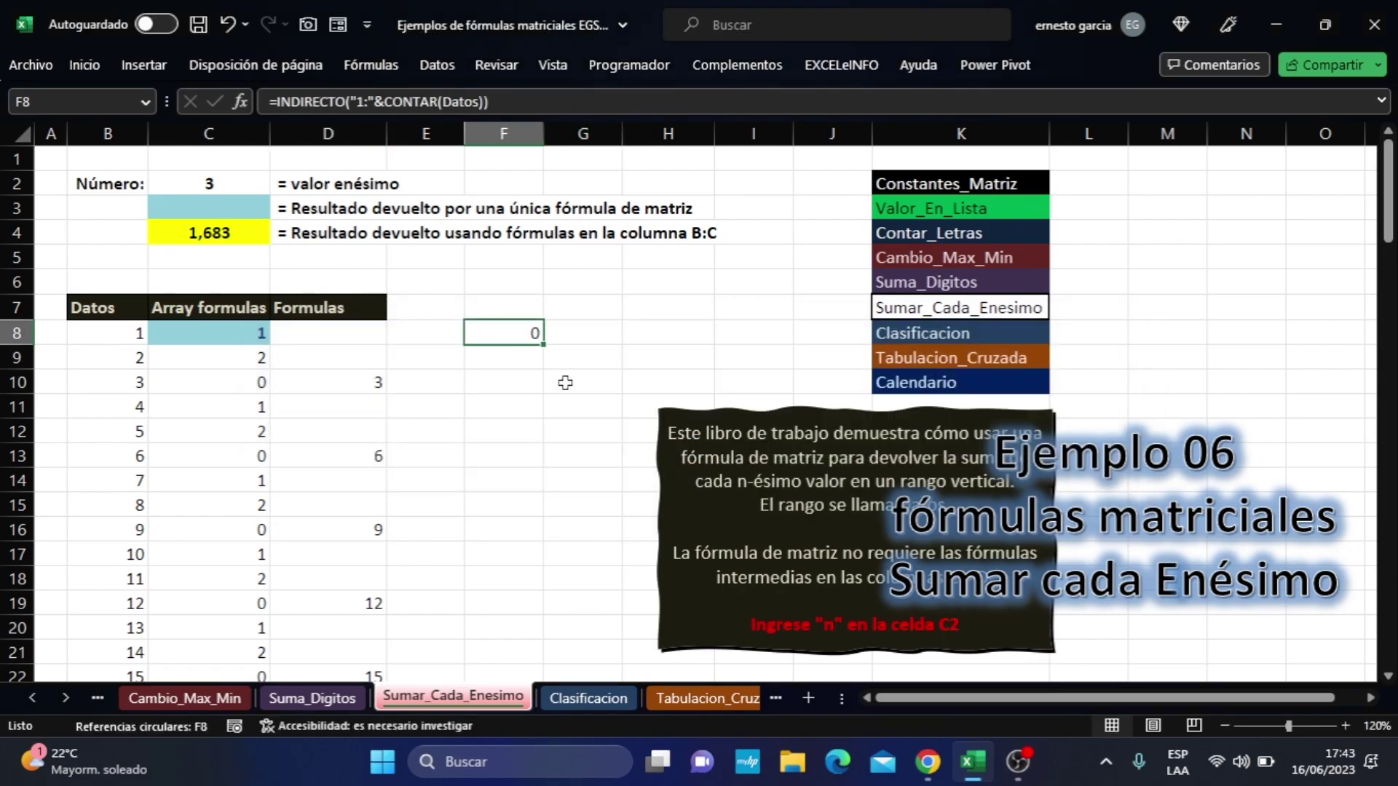
key("F2")
key("Home")
key("Right")
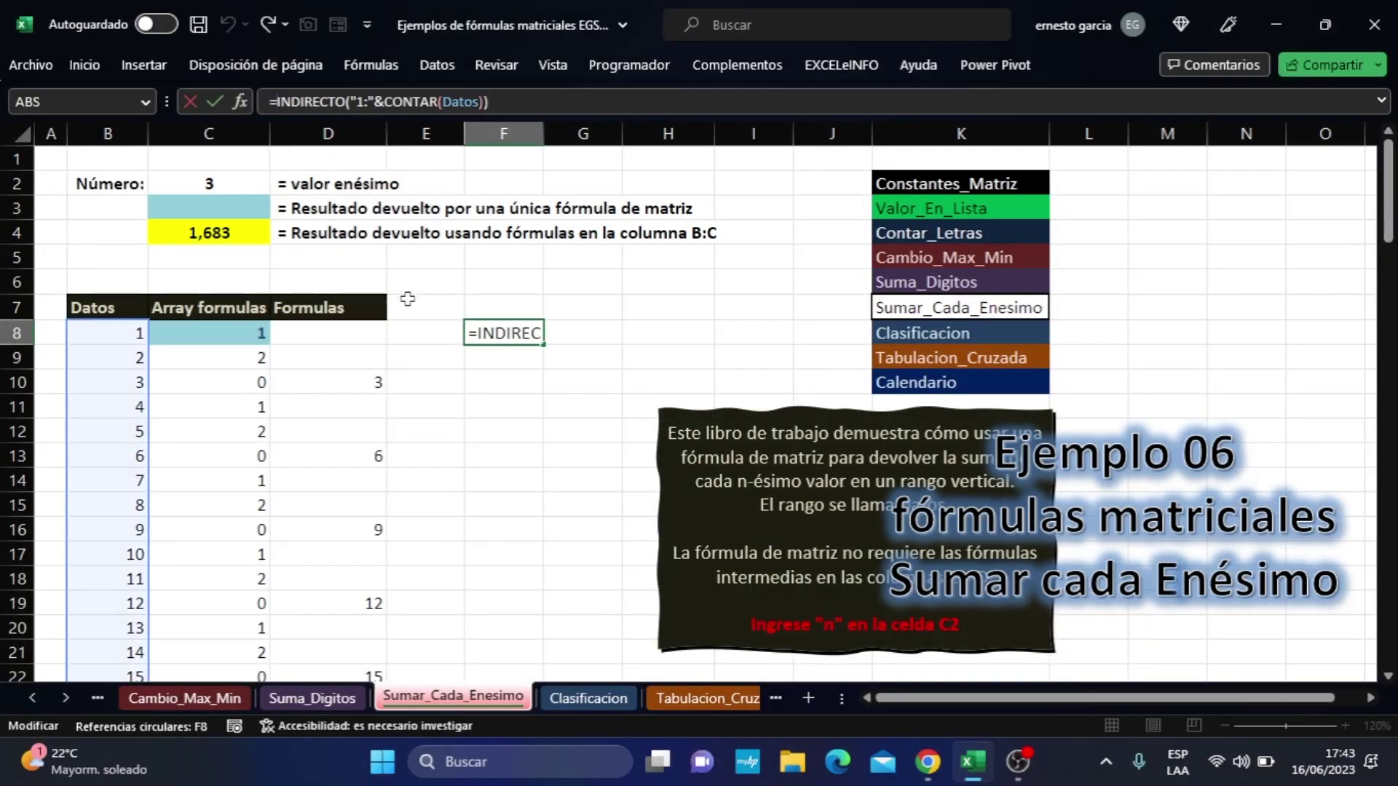
type("Fila")
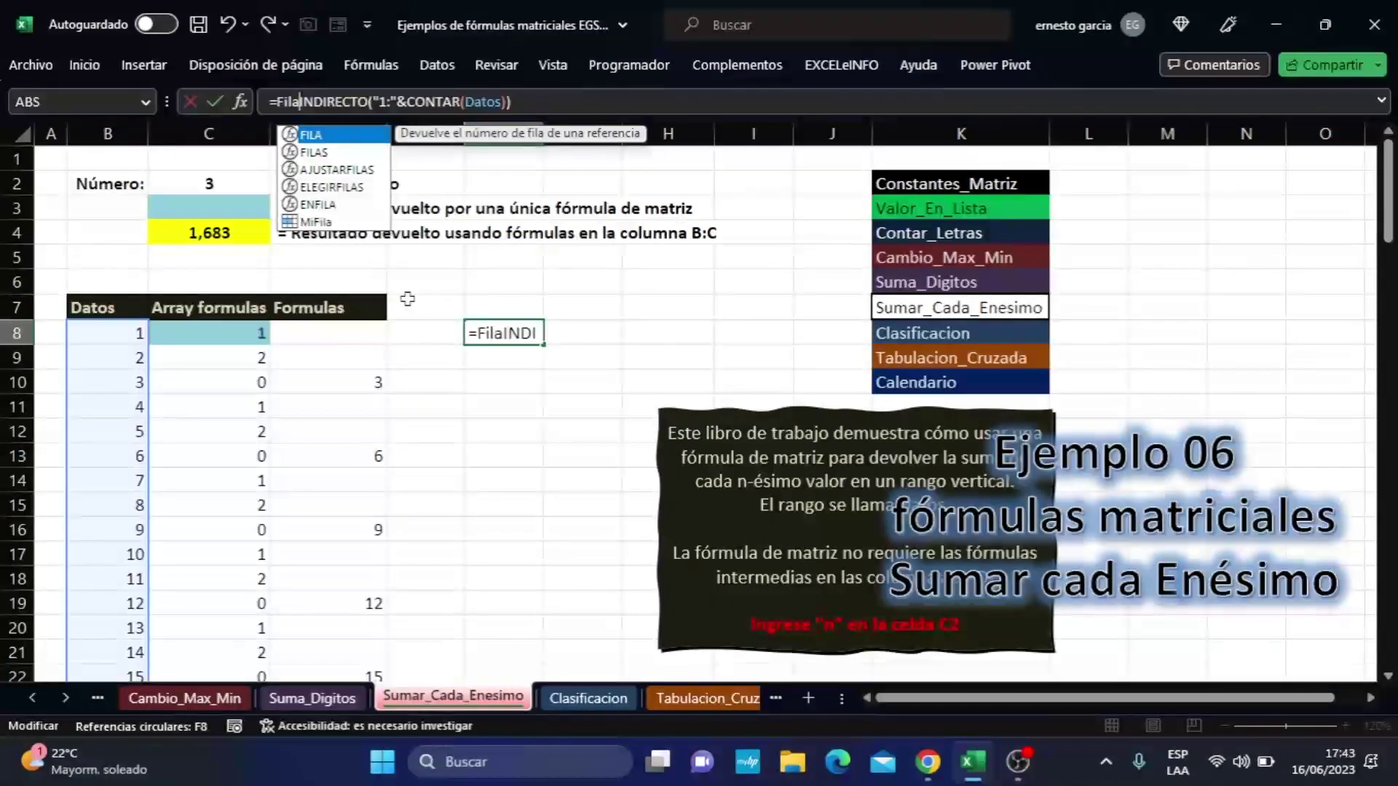
type("(")
key("End")
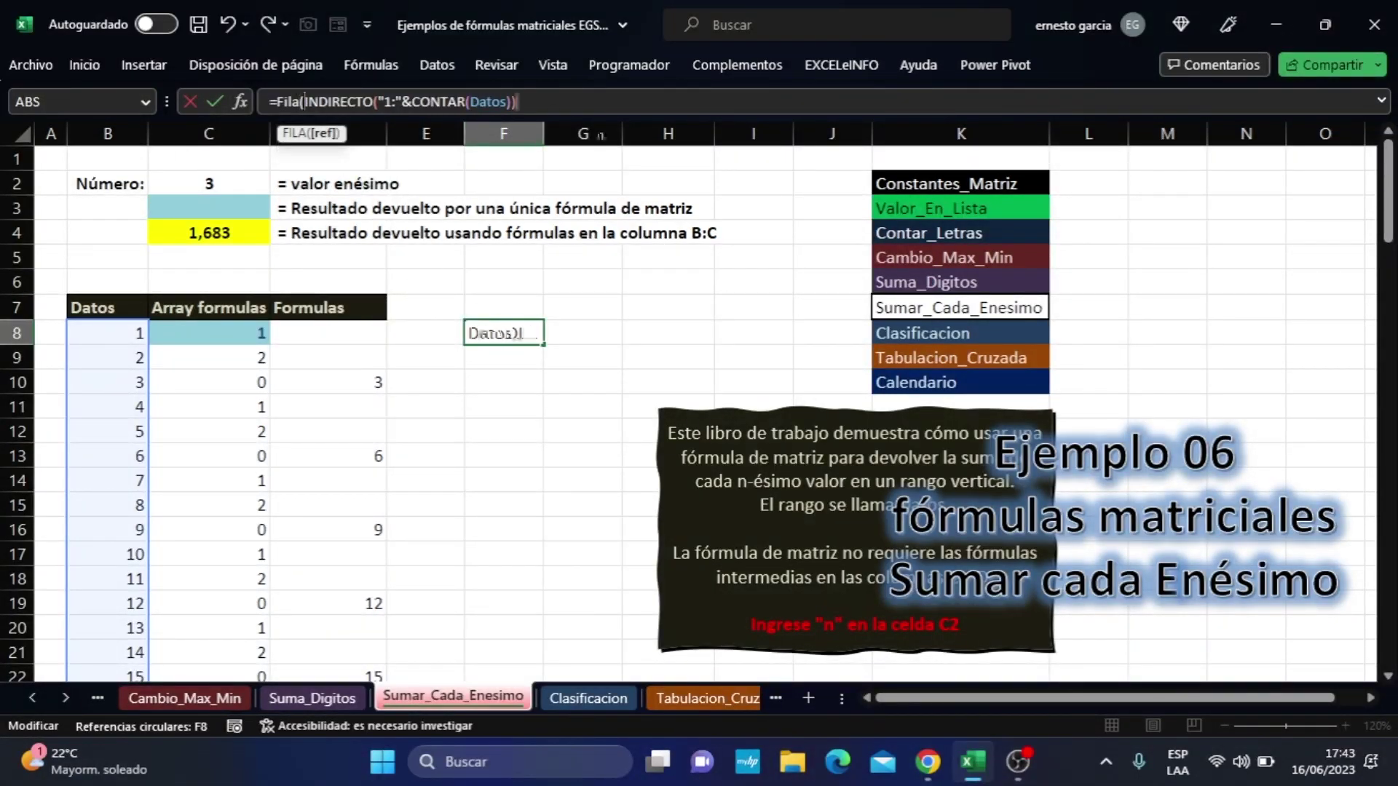
type(")")
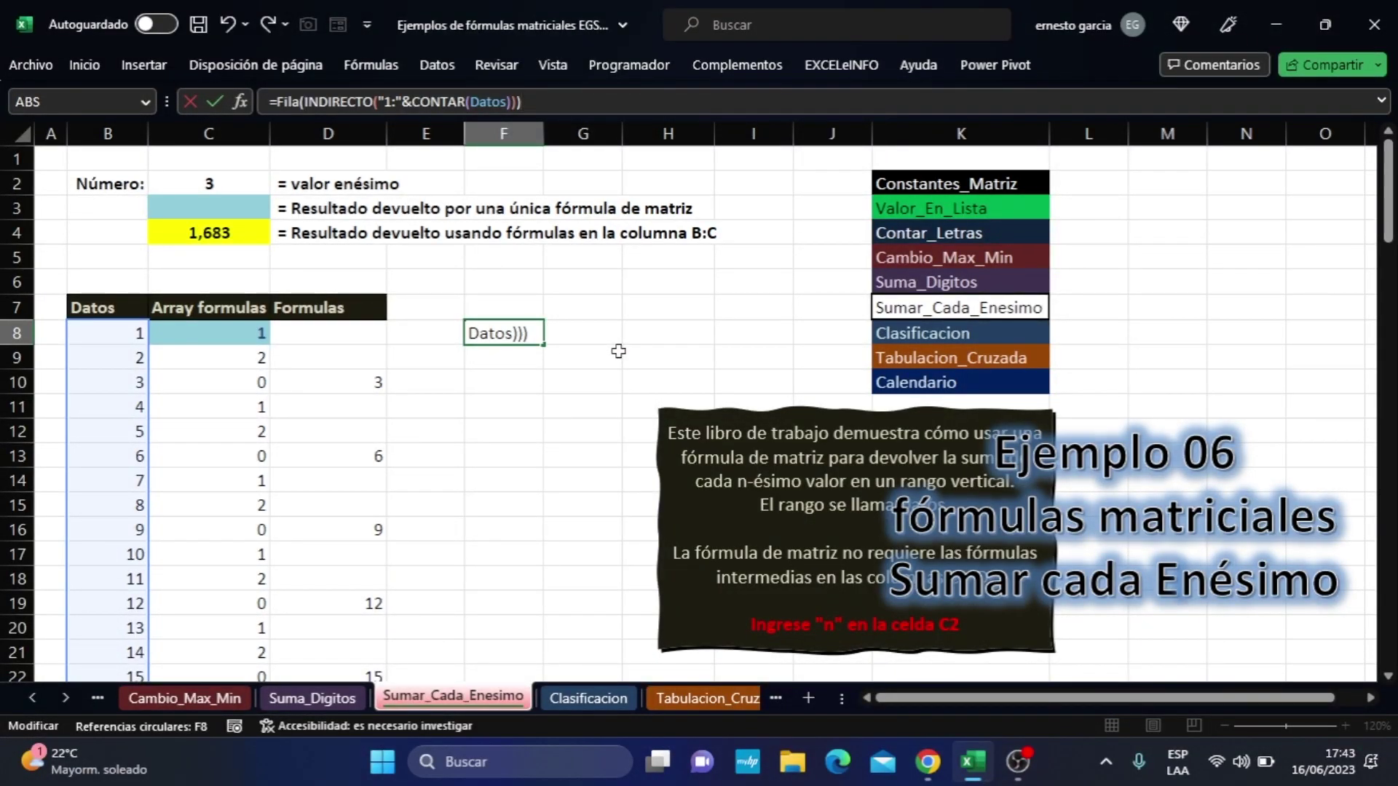
key("Return")
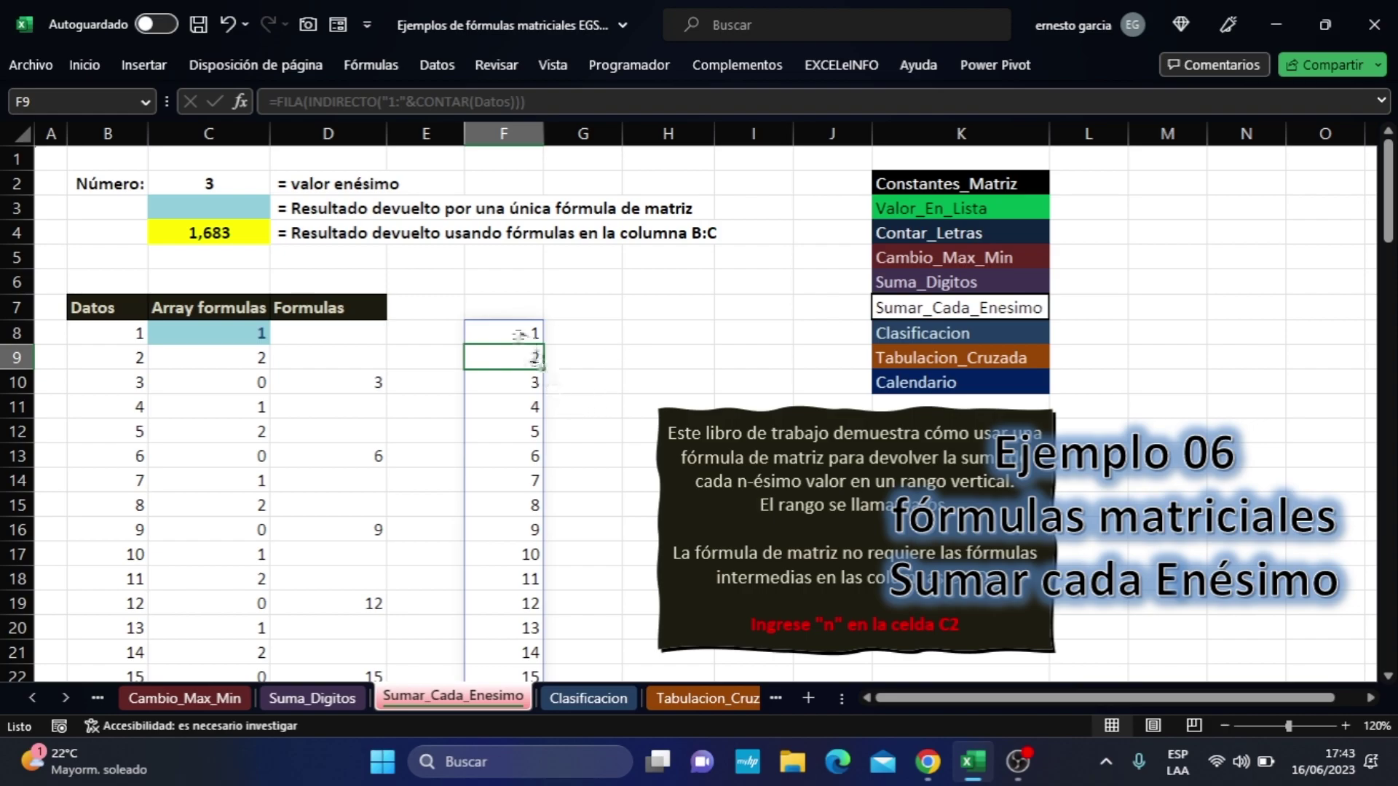
- Wrap the F8 formula in RESIDUO with C2 as divisor: =RESIDUO(FILA(INDIRECTO("1:"&CONTAR(Datos))),vEnesimo)
left_click(526, 336)
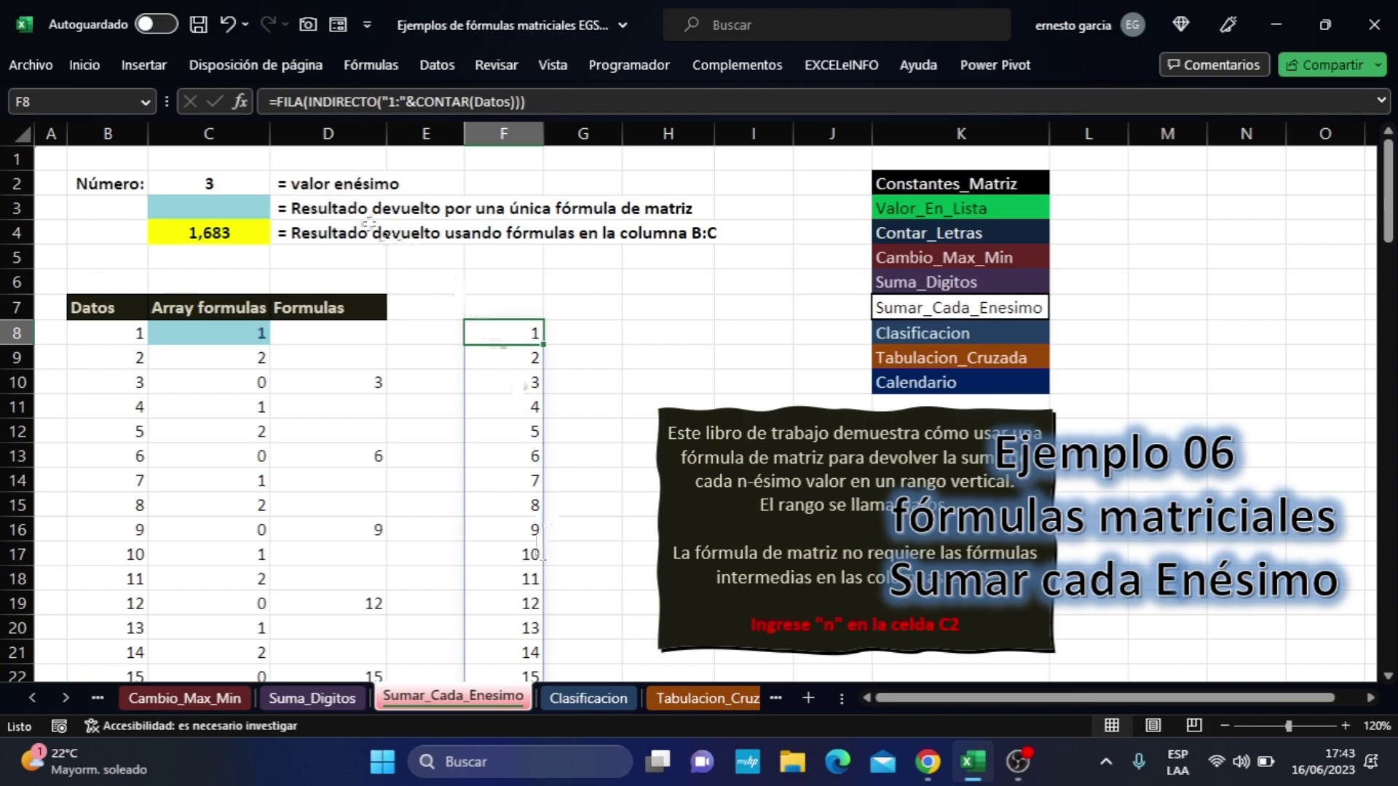
left_click(305, 102)
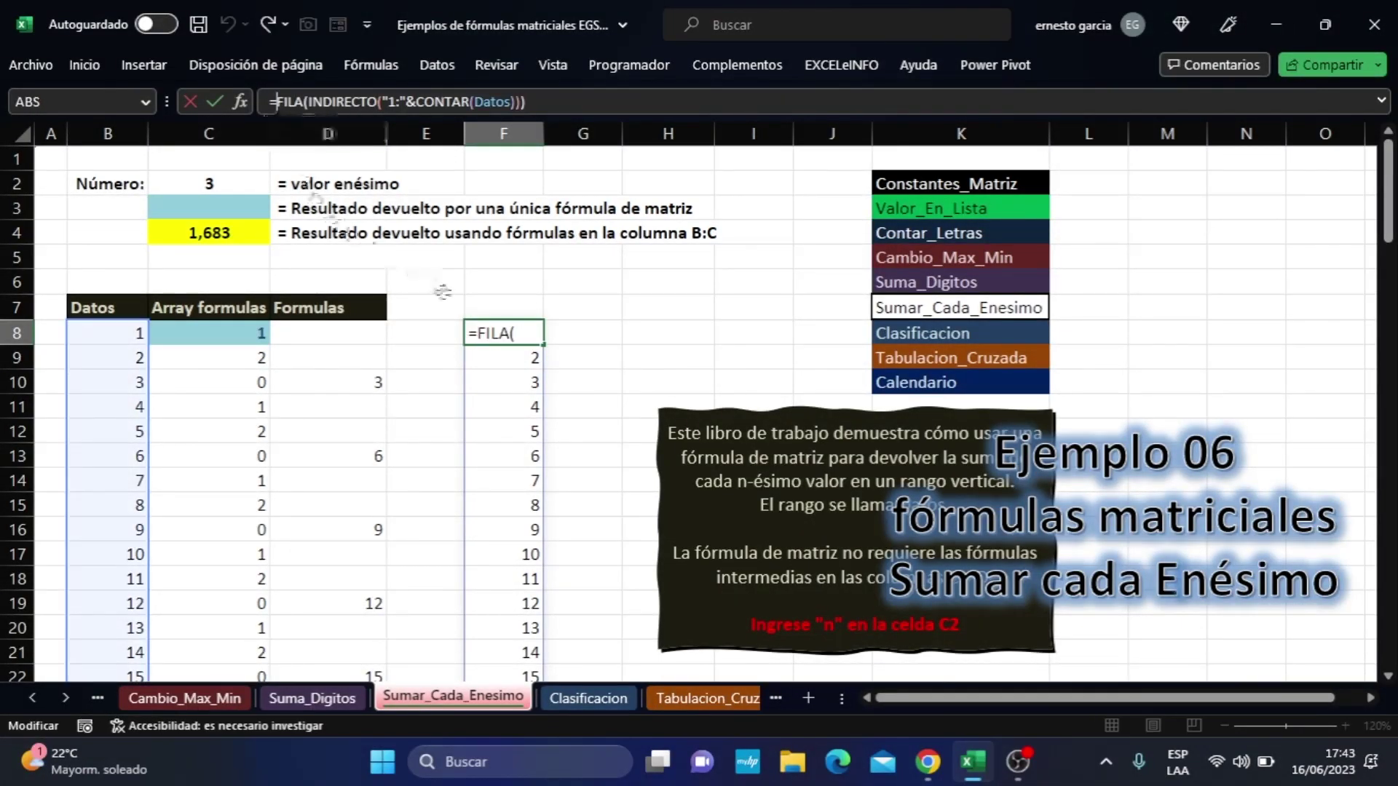
type("Res")
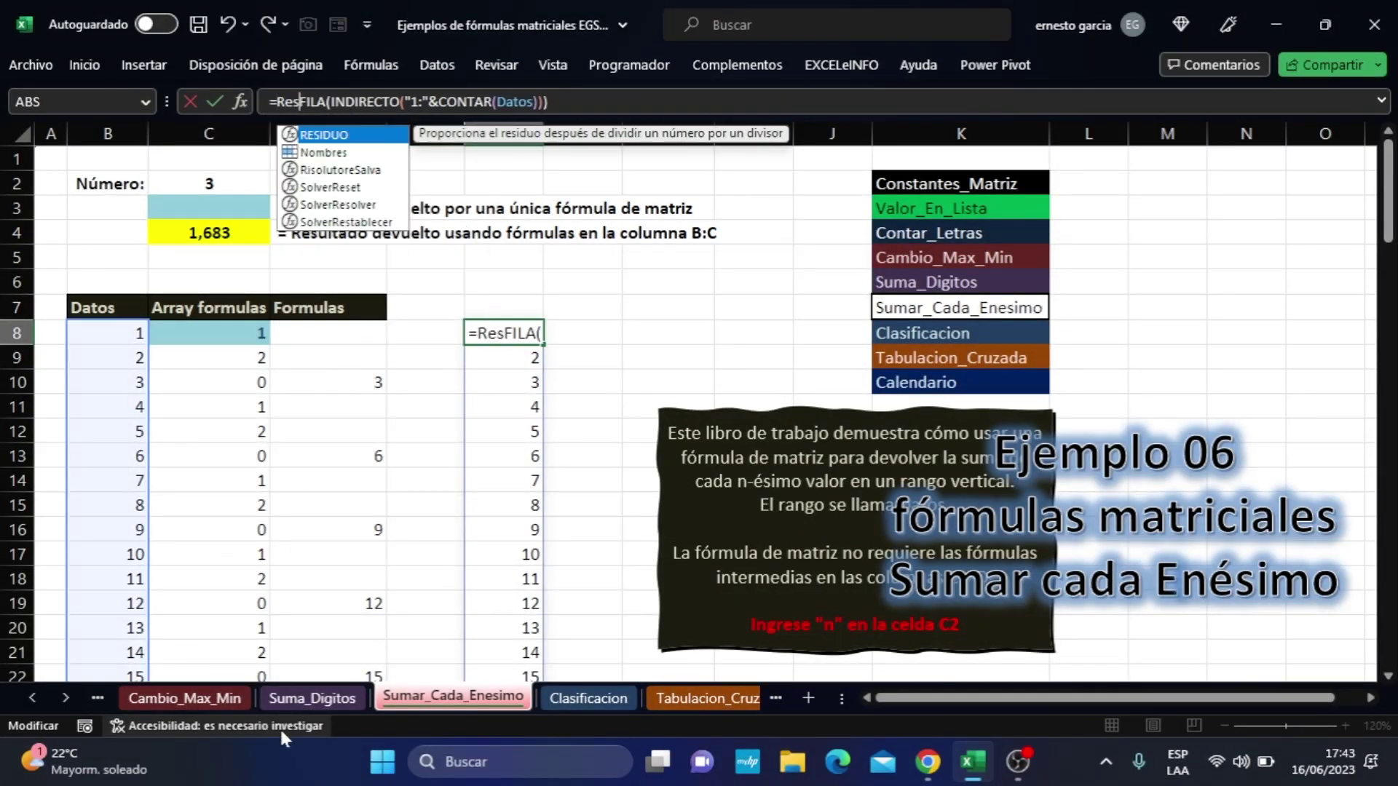
type("iduo")
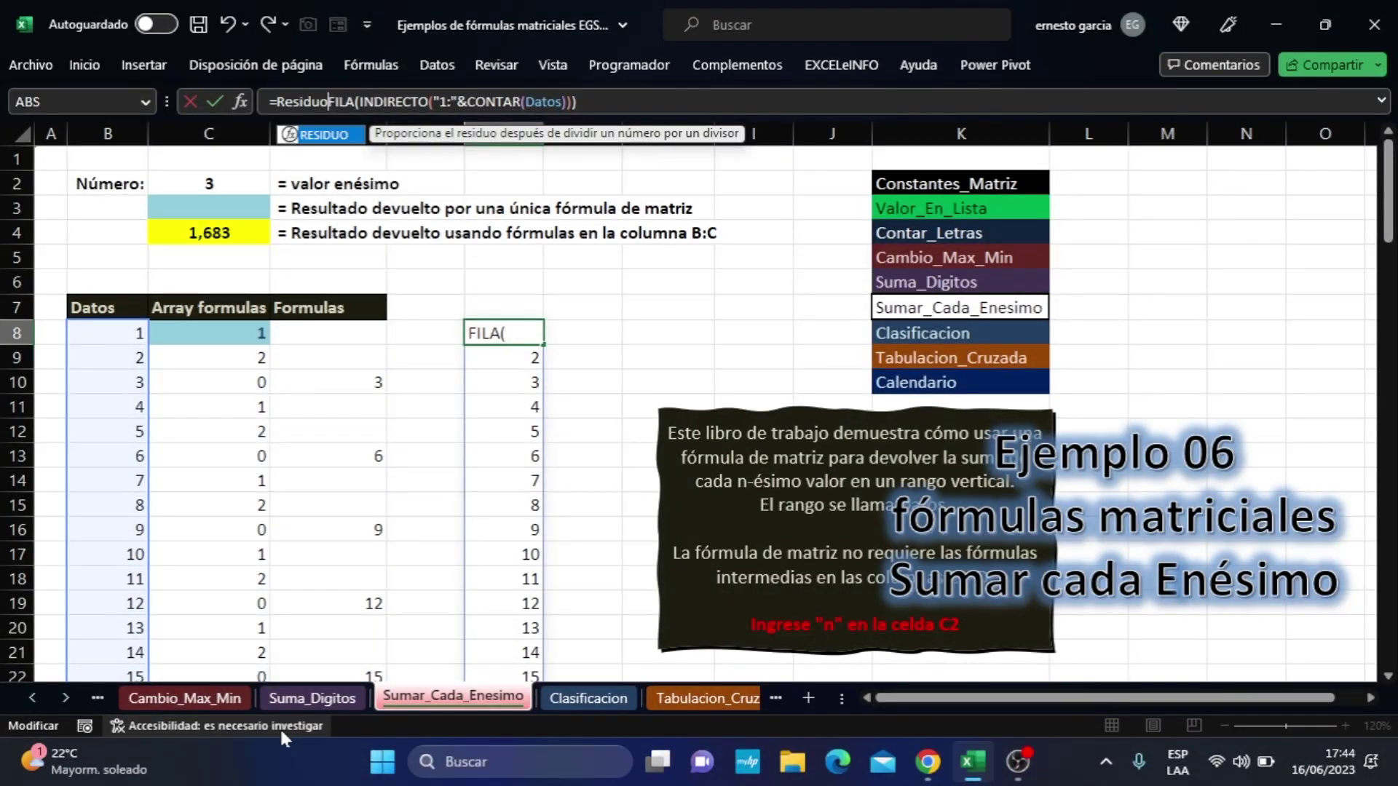
type("(")
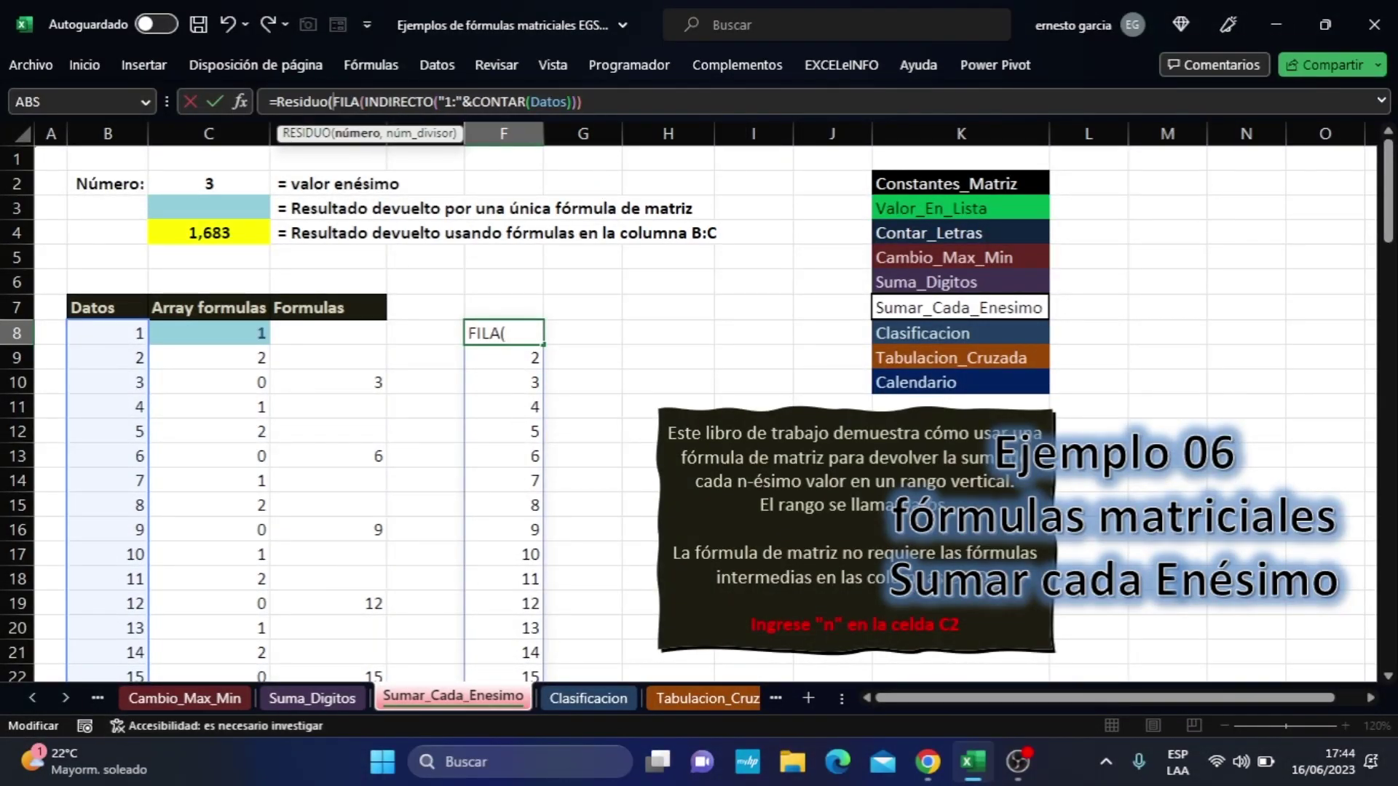
key("End")
type(",")
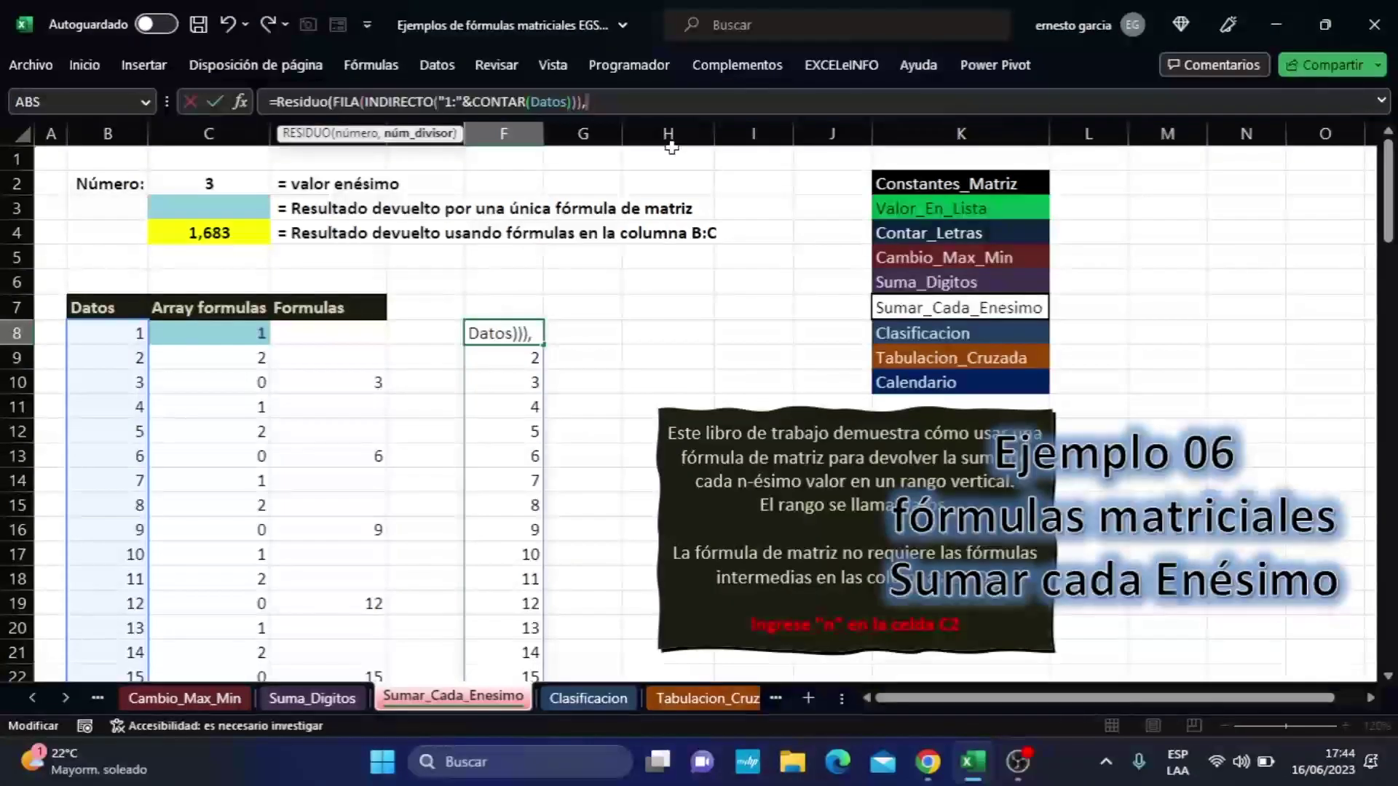
left_click(232, 184)
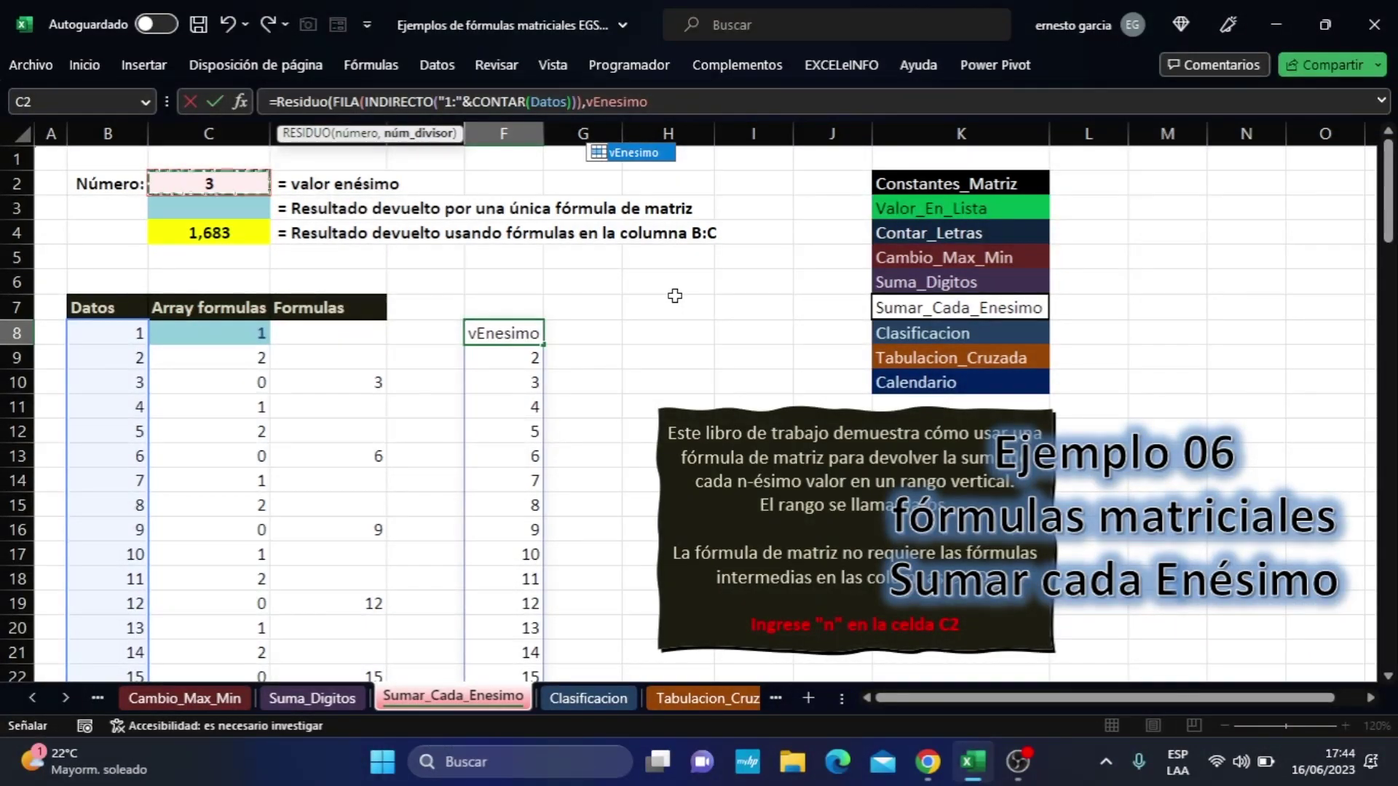
type(")")
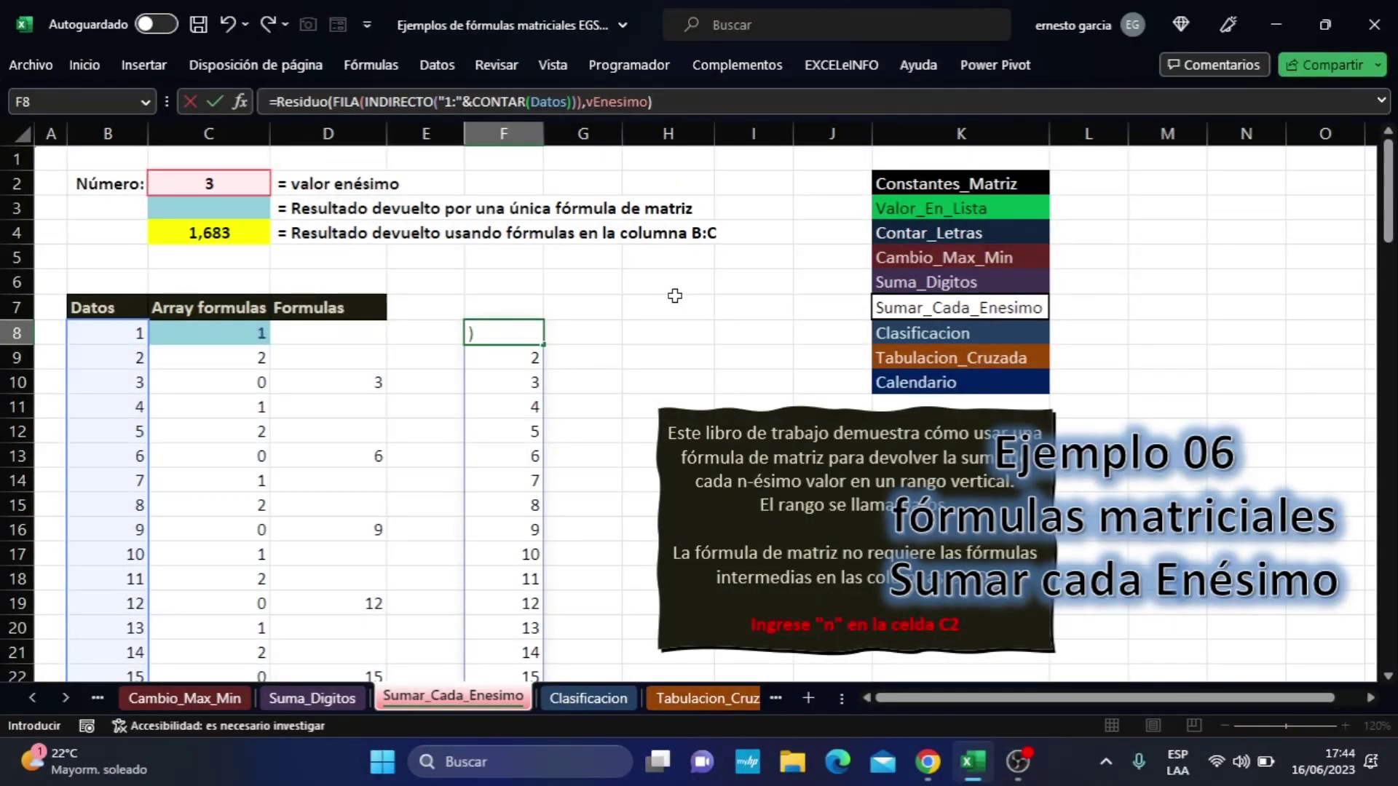
key("Return")
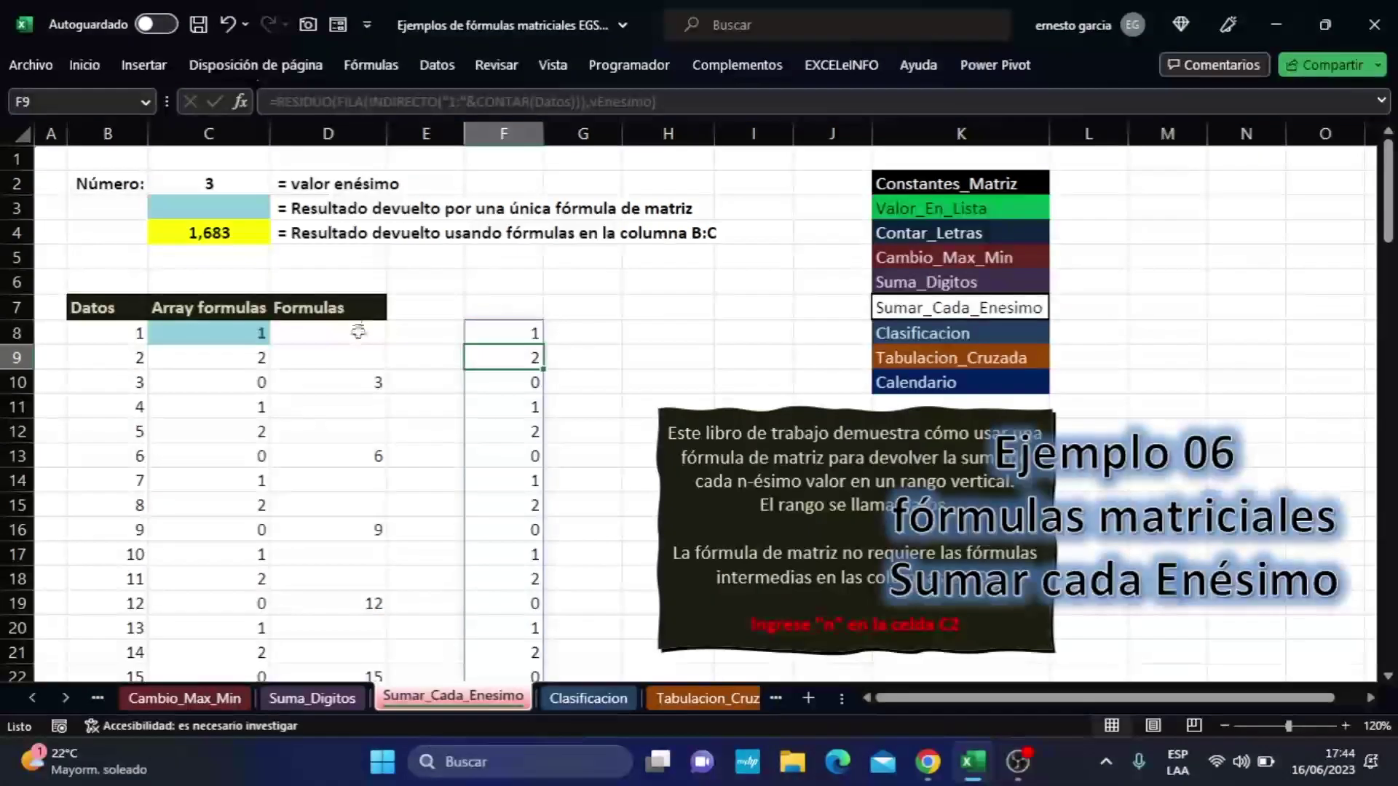
- Wrap the RESIDUO expression in F8 in a SI that tests for =0 and returns Datos if true, otherwise ""
left_click(510, 333)
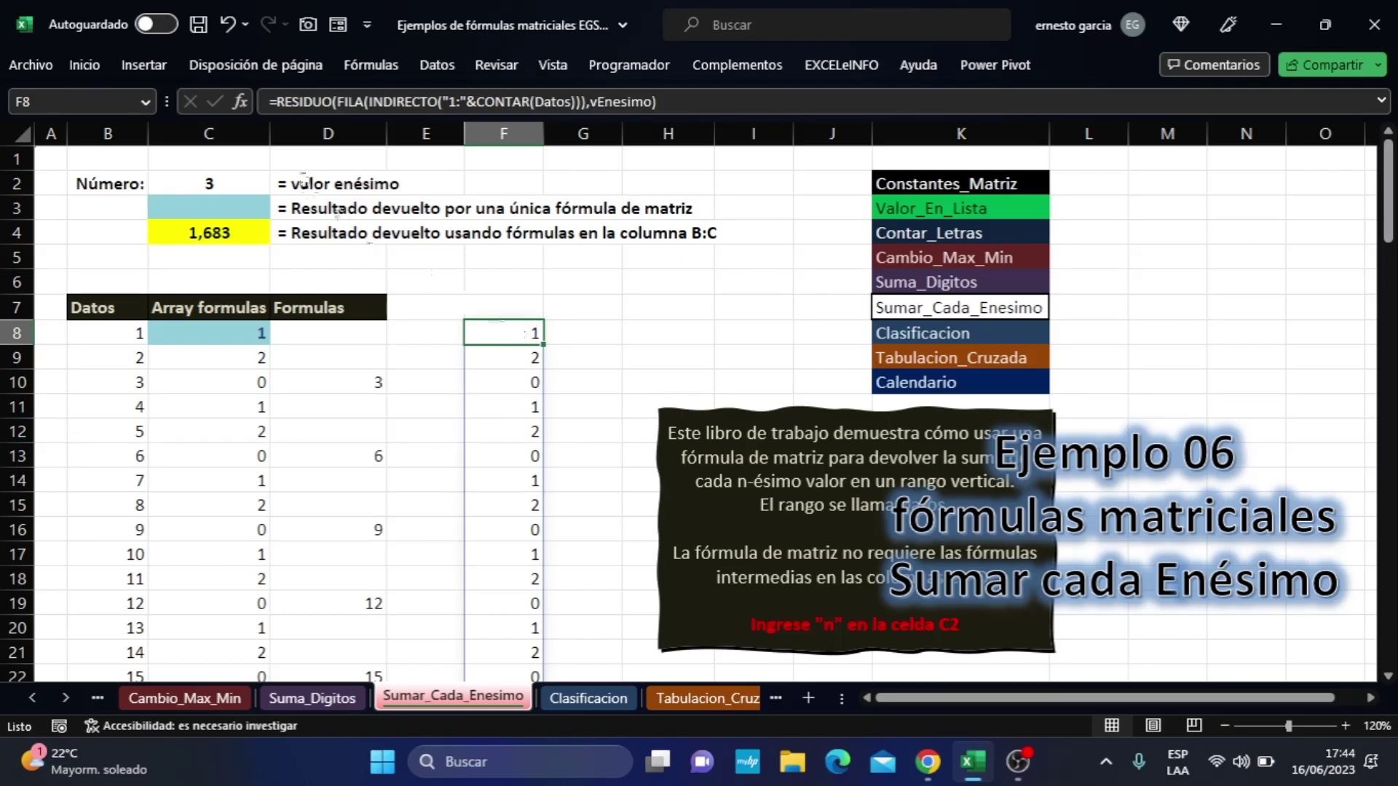
key("F2")
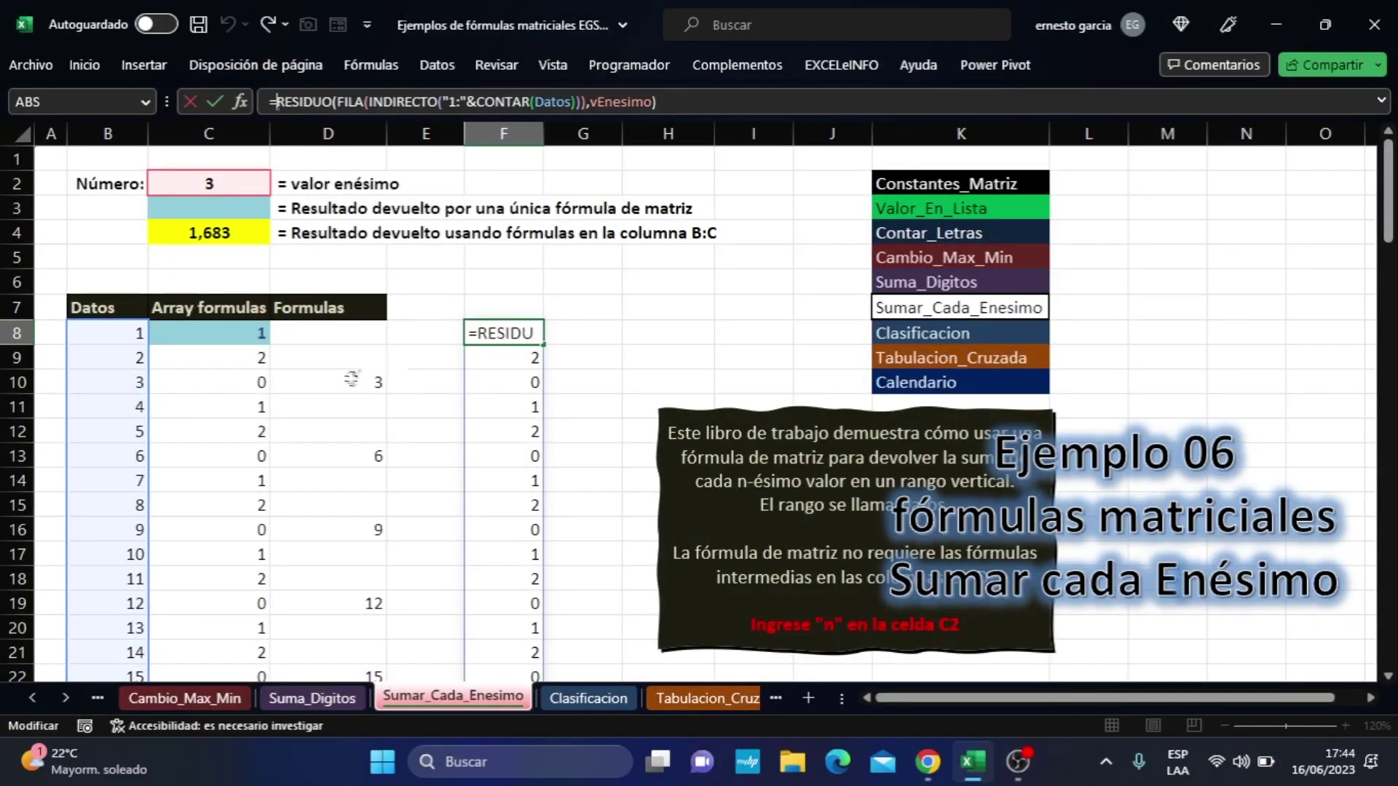
type("si(")
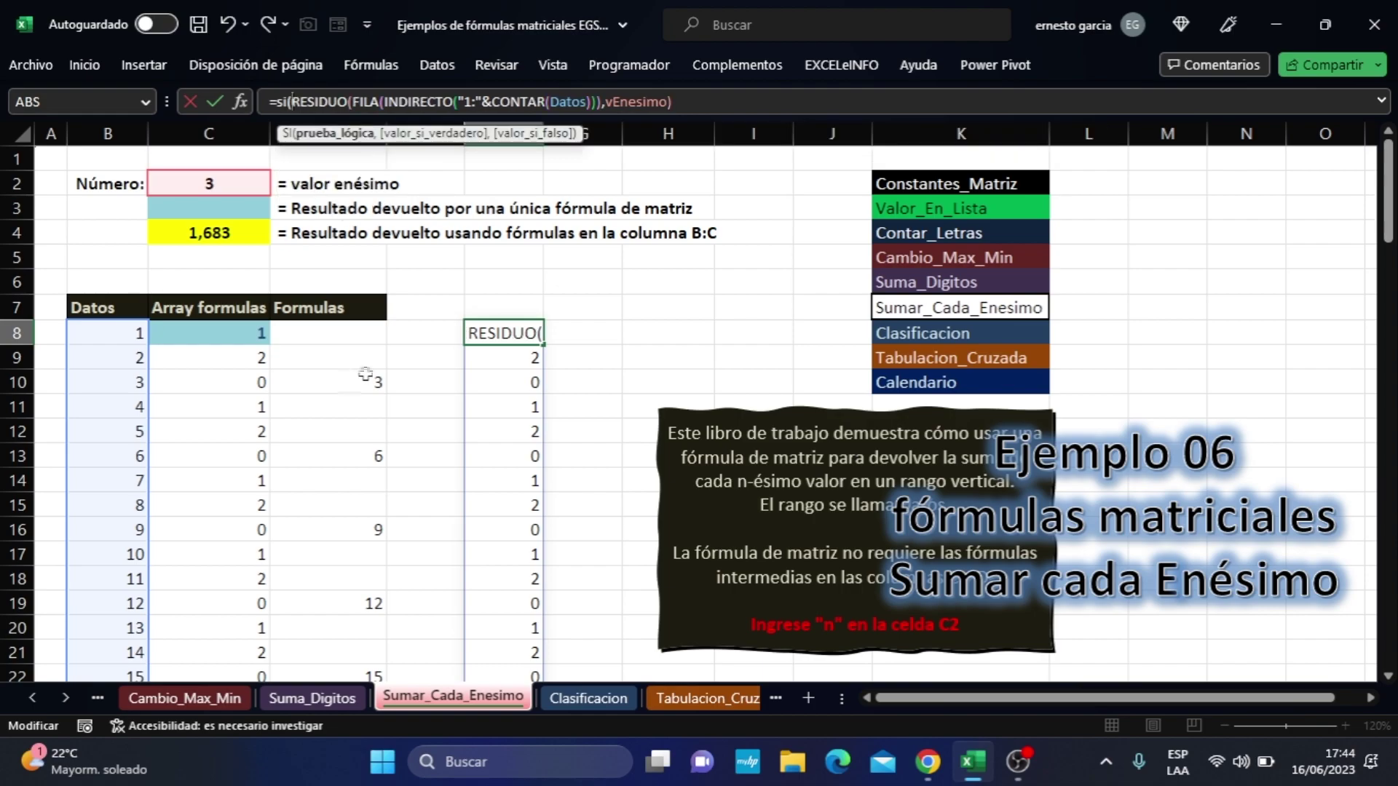
key("End")
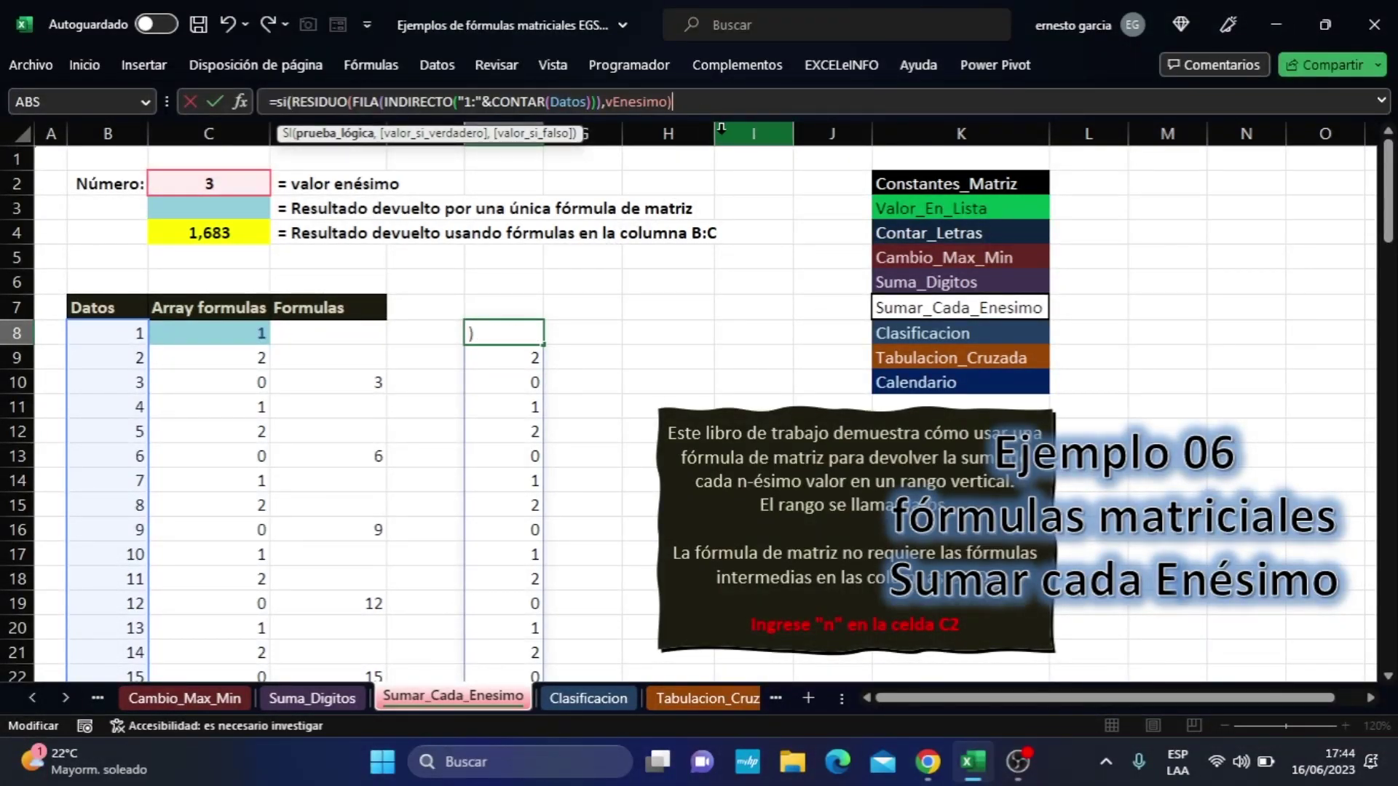
type("=0,")
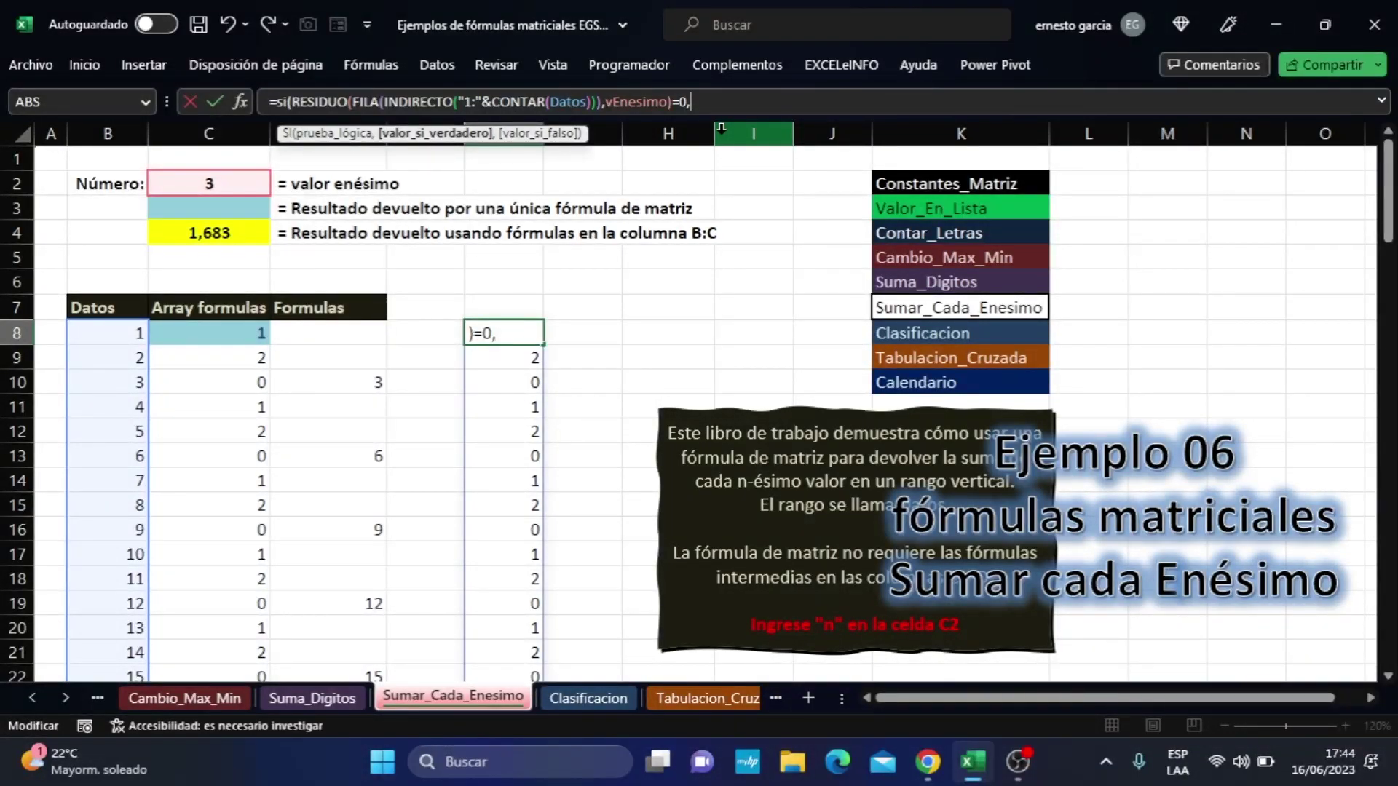
type("Datos,")
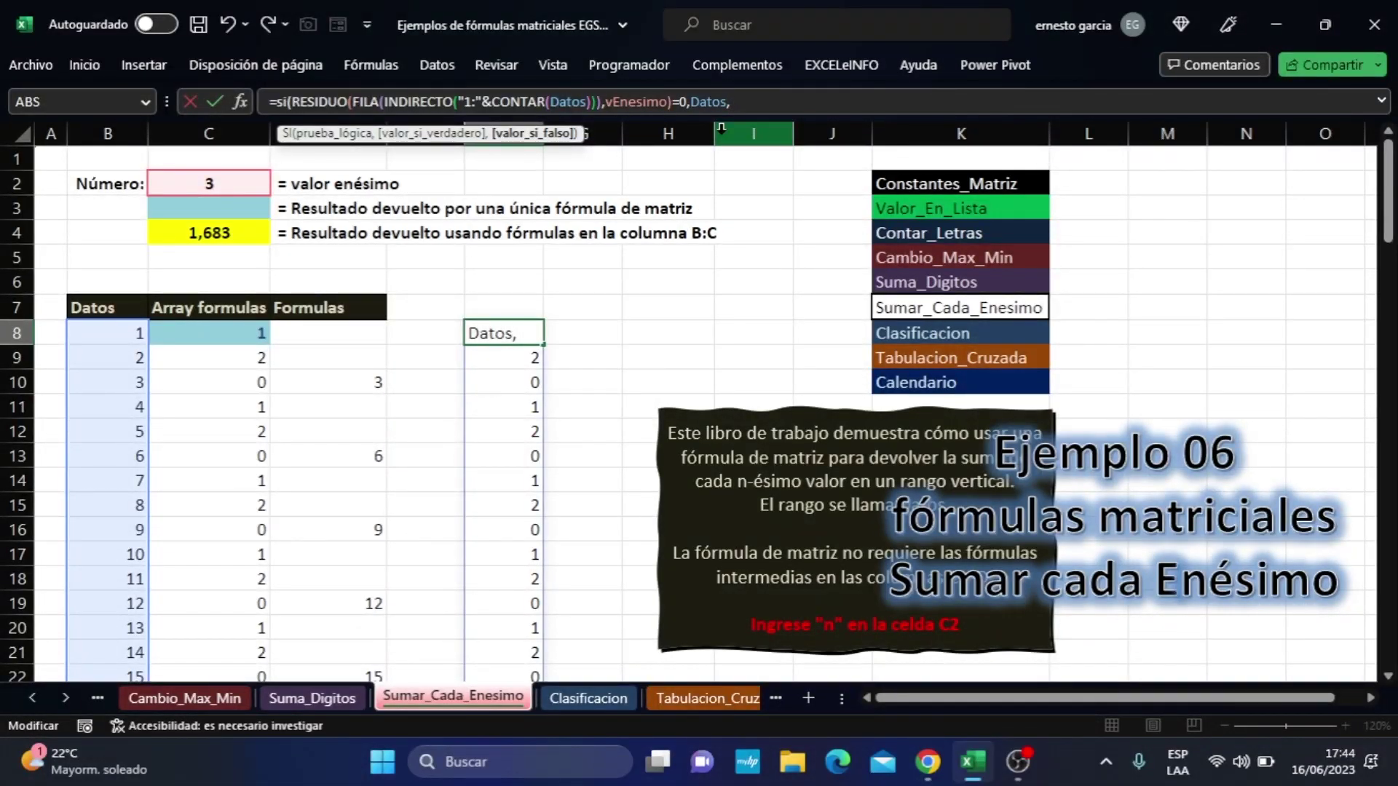
type("\"\")")
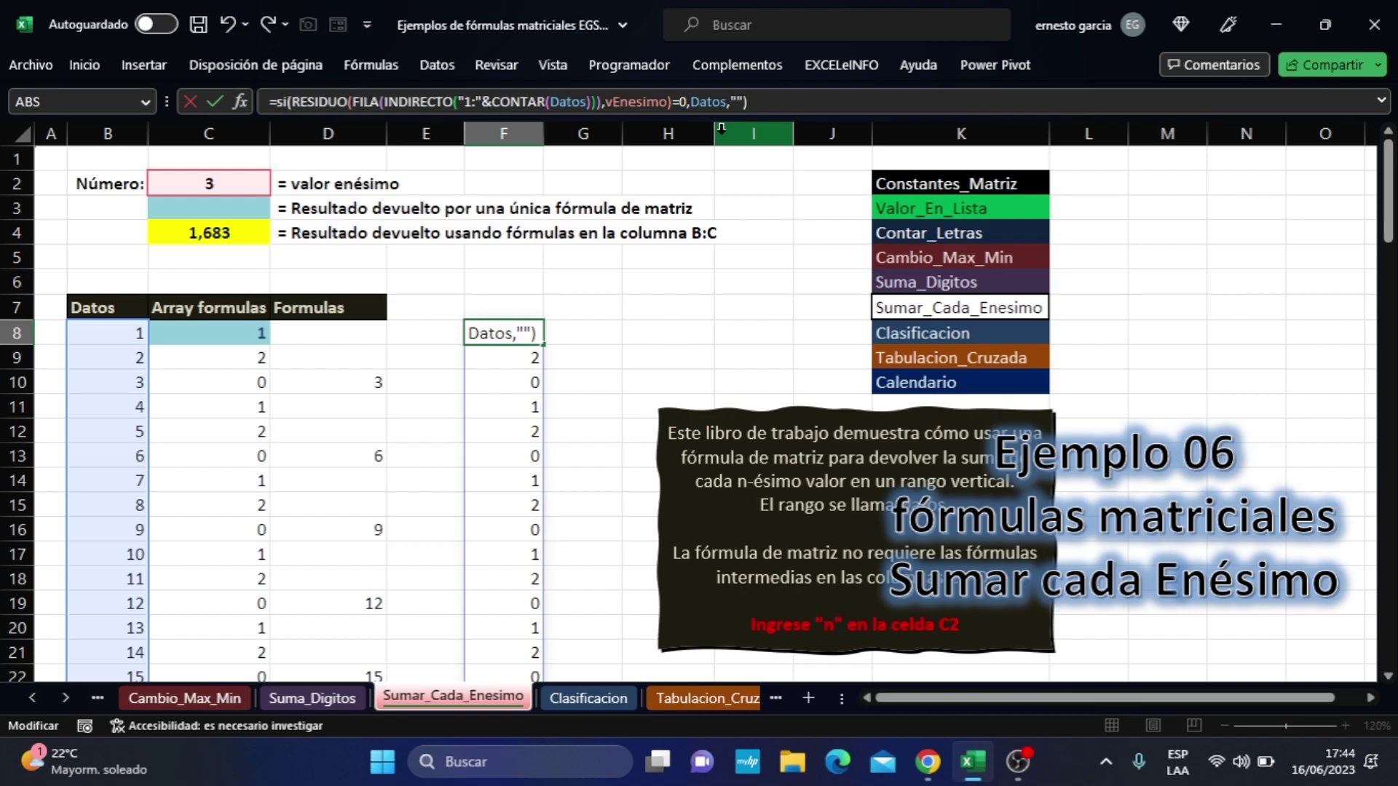
key("Return")
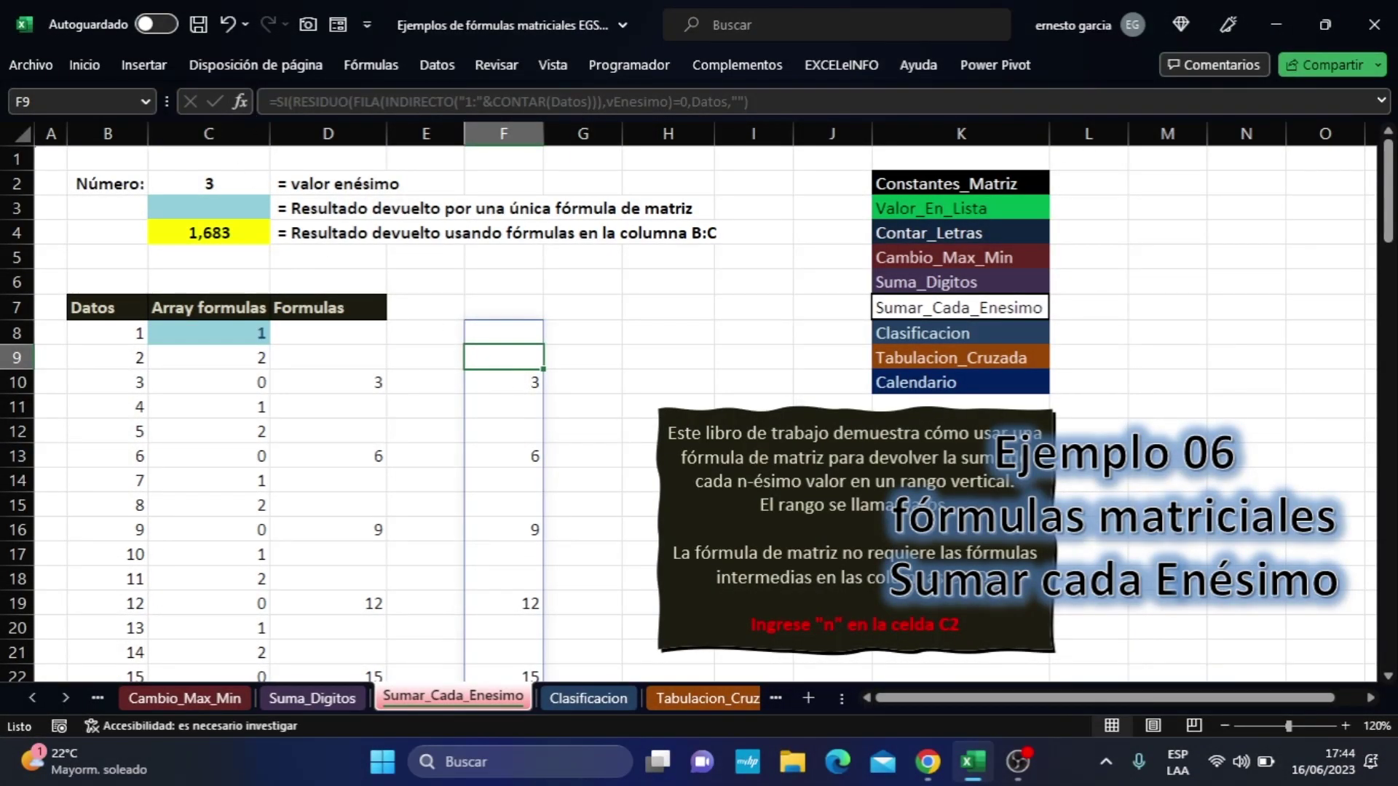
- Wrap the whole SI formula in F8 in SUMA, and compare its total with the helper-column total in C4
left_click(501, 329)
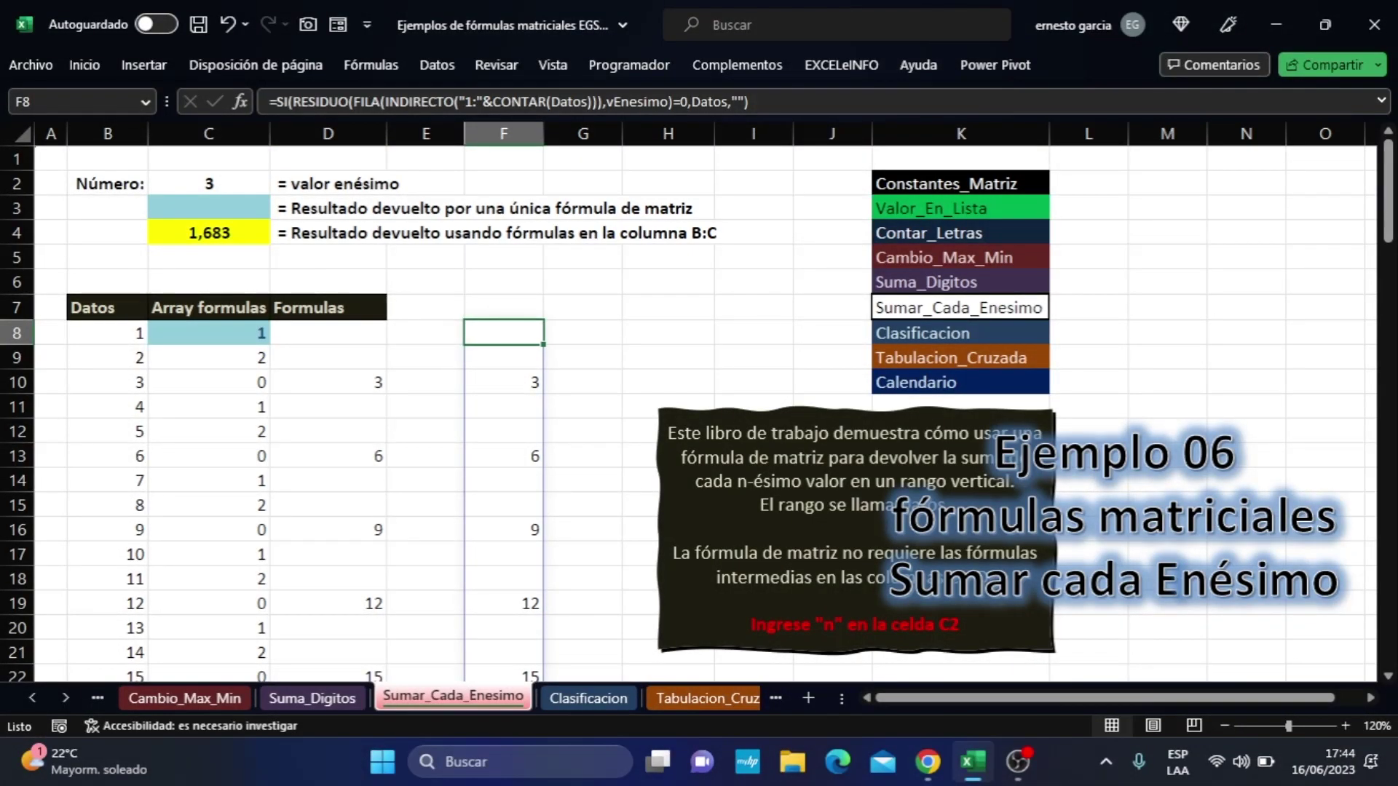
left_click(275, 102)
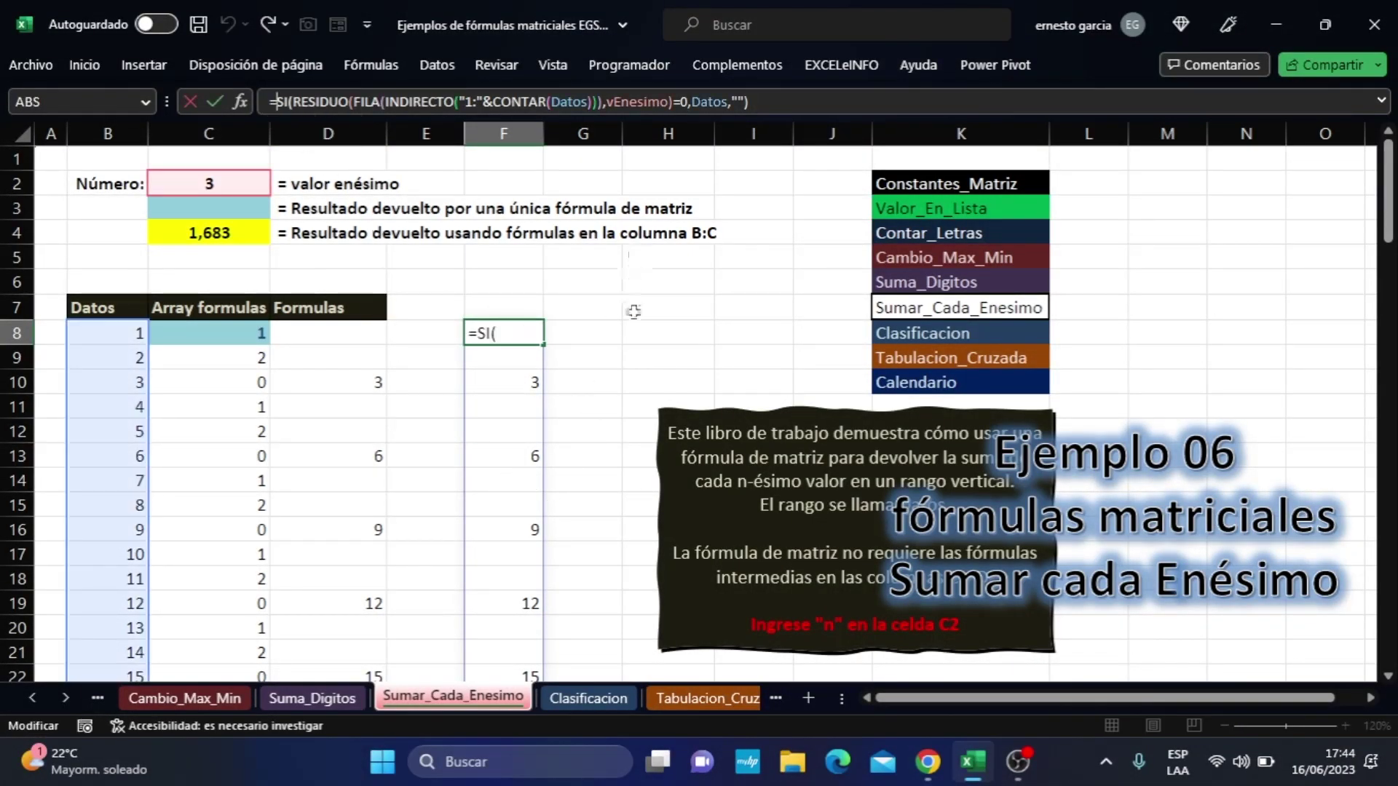
type("Suma(")
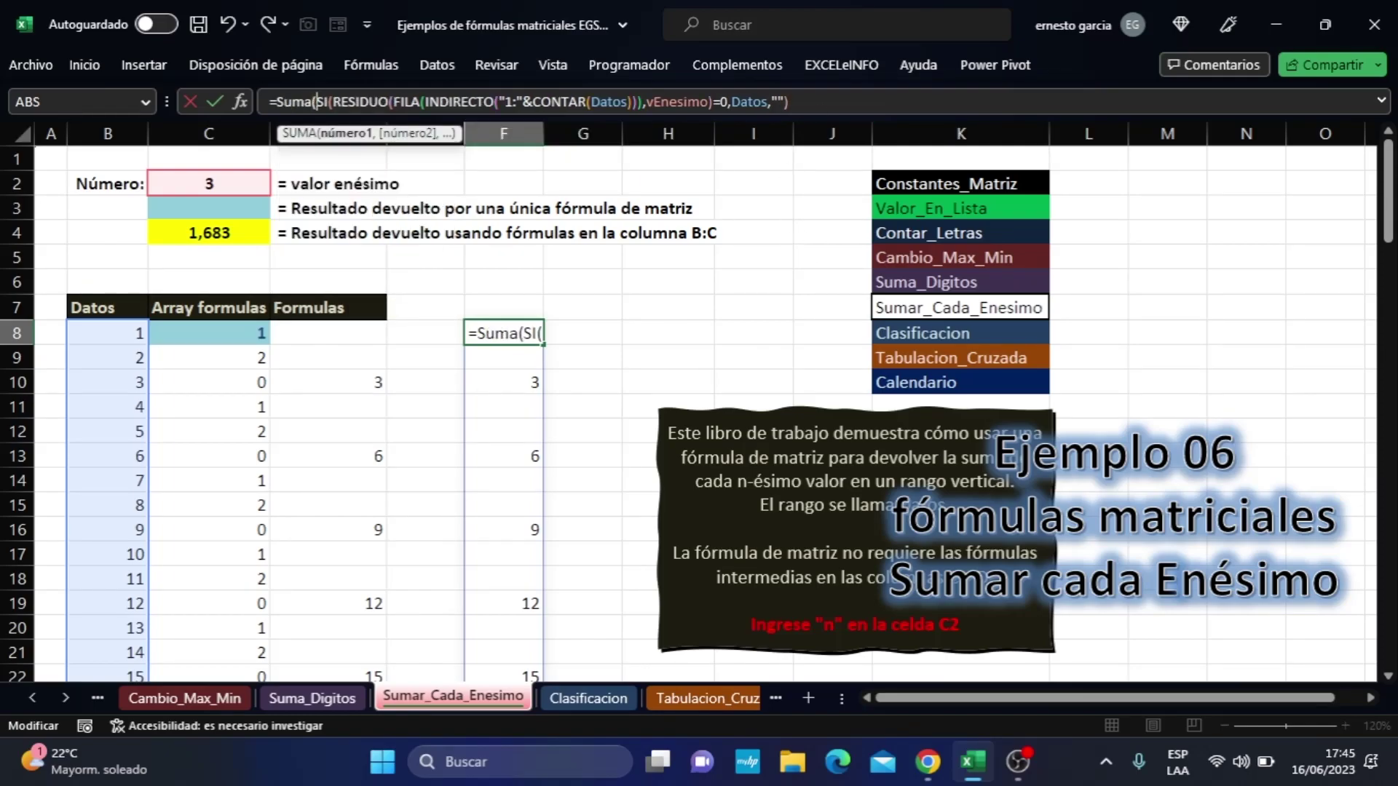
key("End")
type(")")
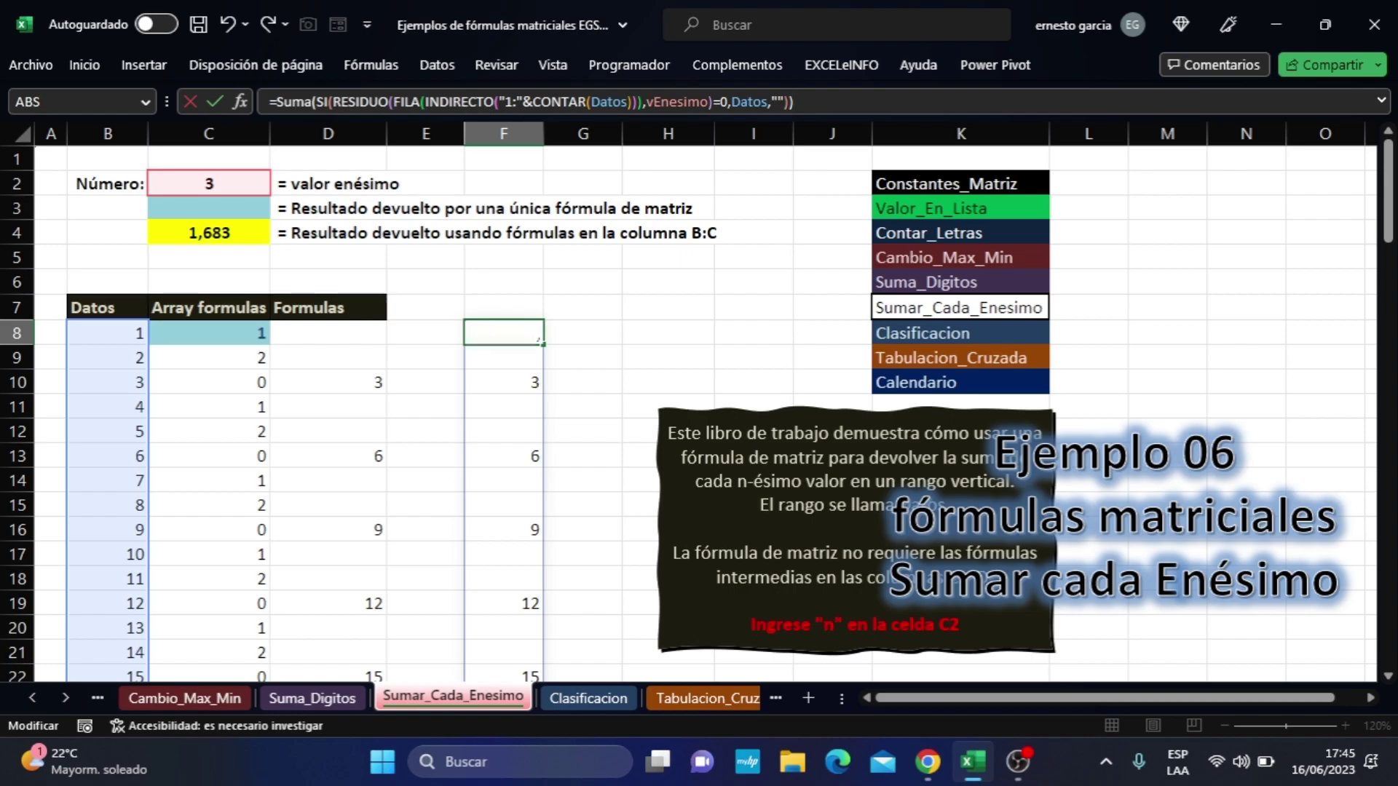
key("Return")
left_click(520, 332)
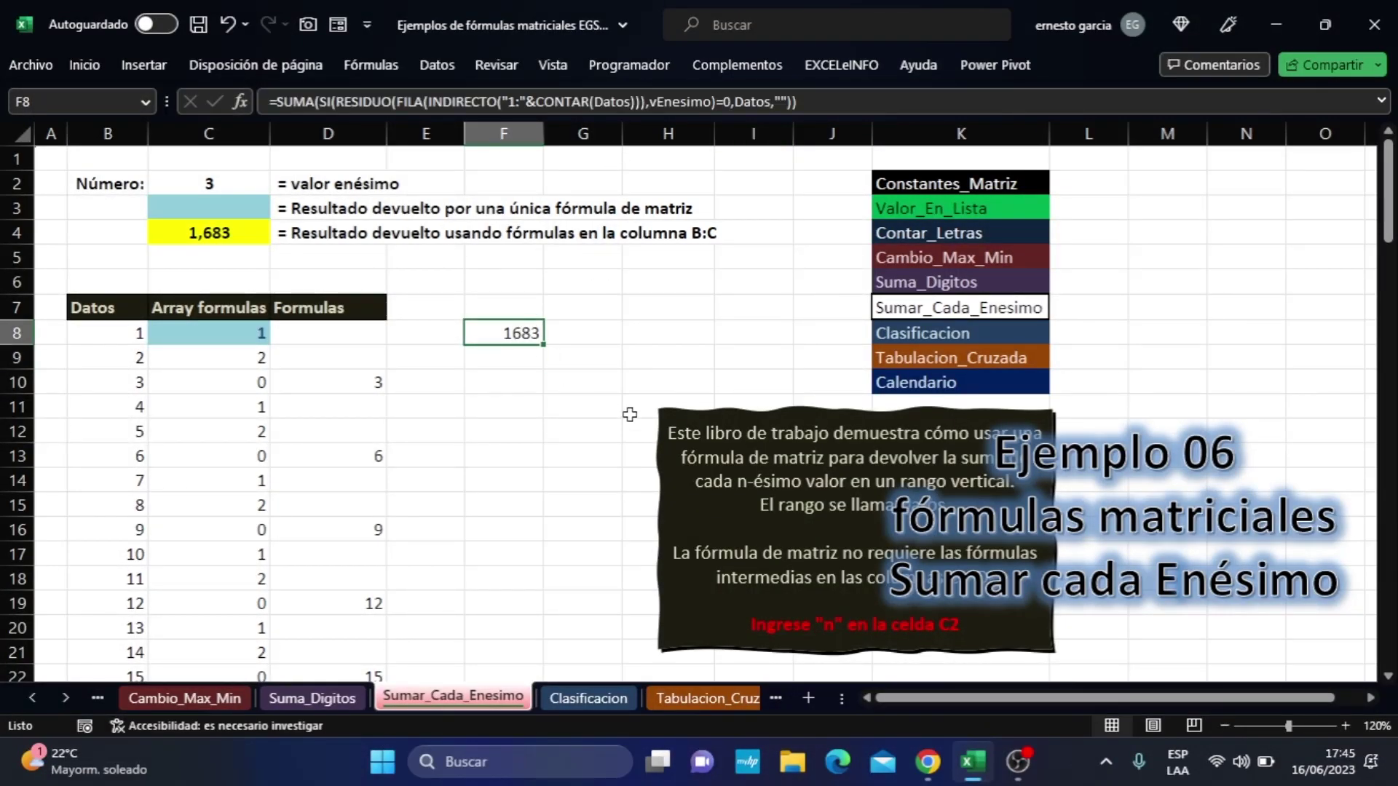
left_click(212, 236)
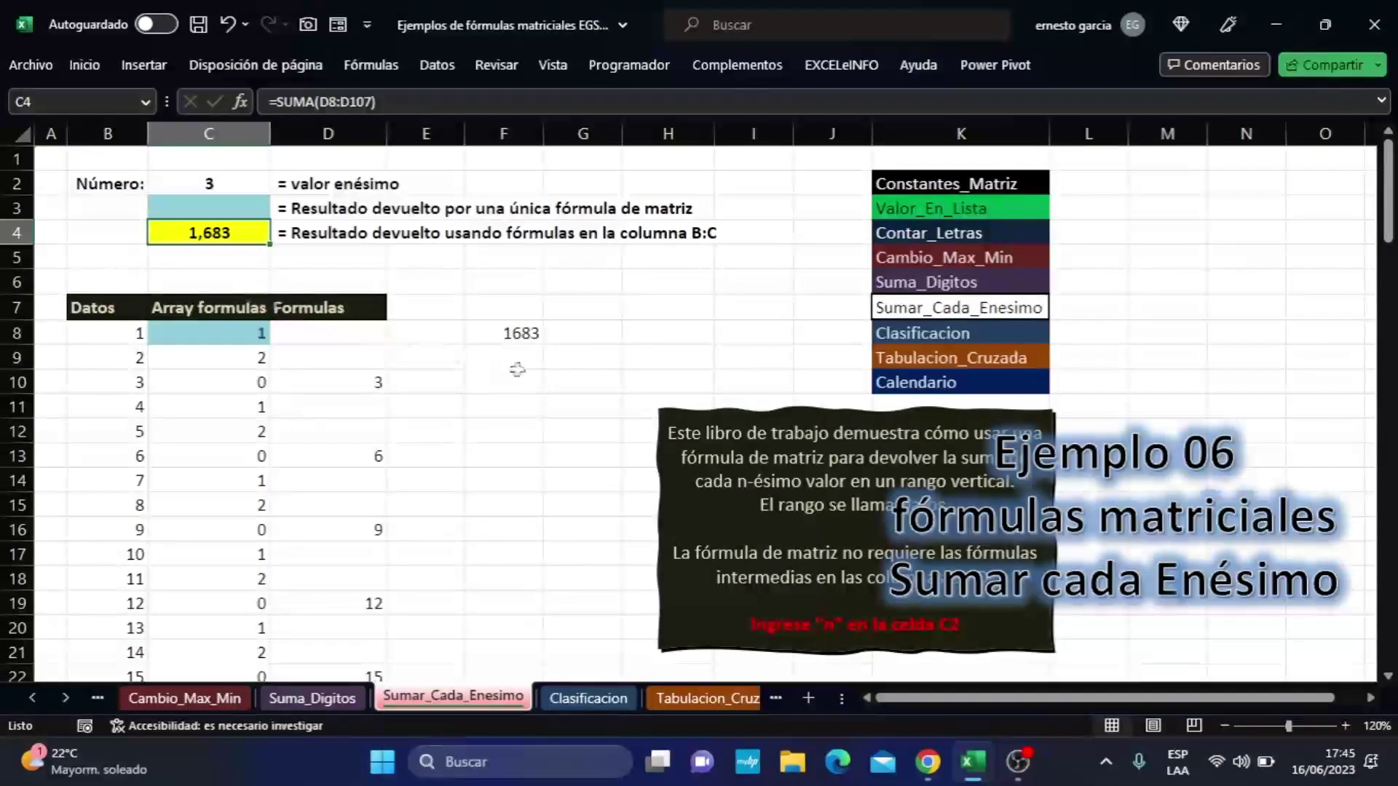
- Copy the full formula text from F8 and enter it in C3 as the single array formula result
left_click(504, 334)
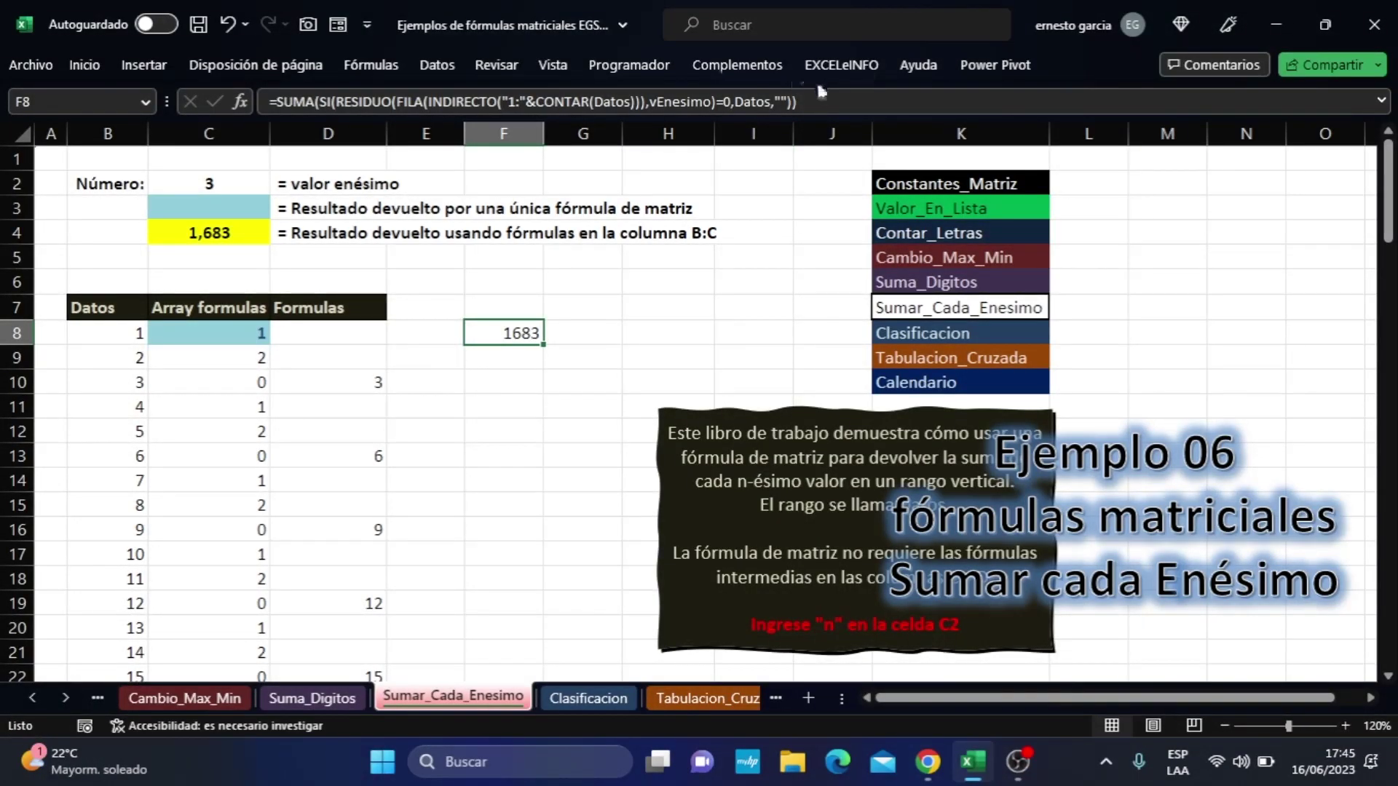
key("F2")
left_click_drag(315, 103, 255, 110)
key("ctrl+c")
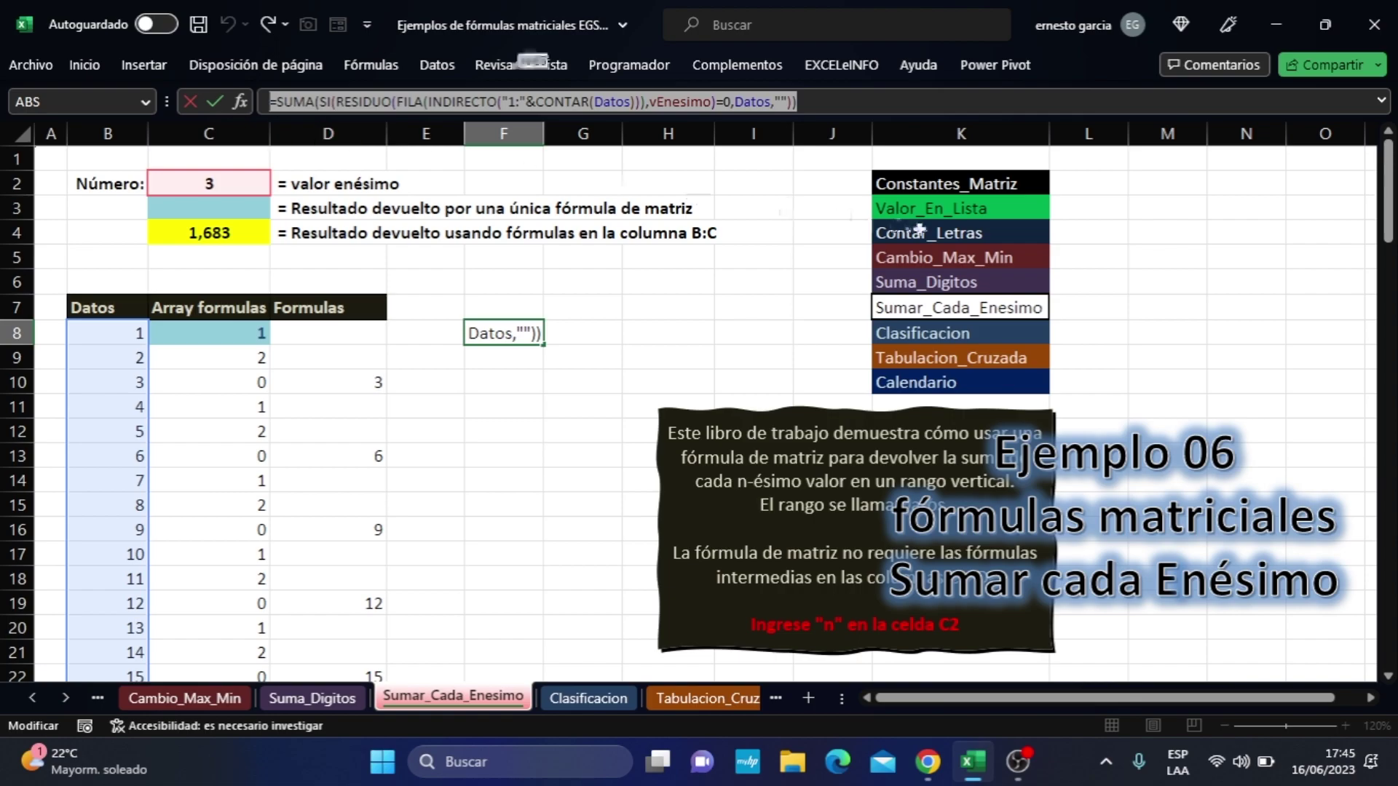
key("Escape")
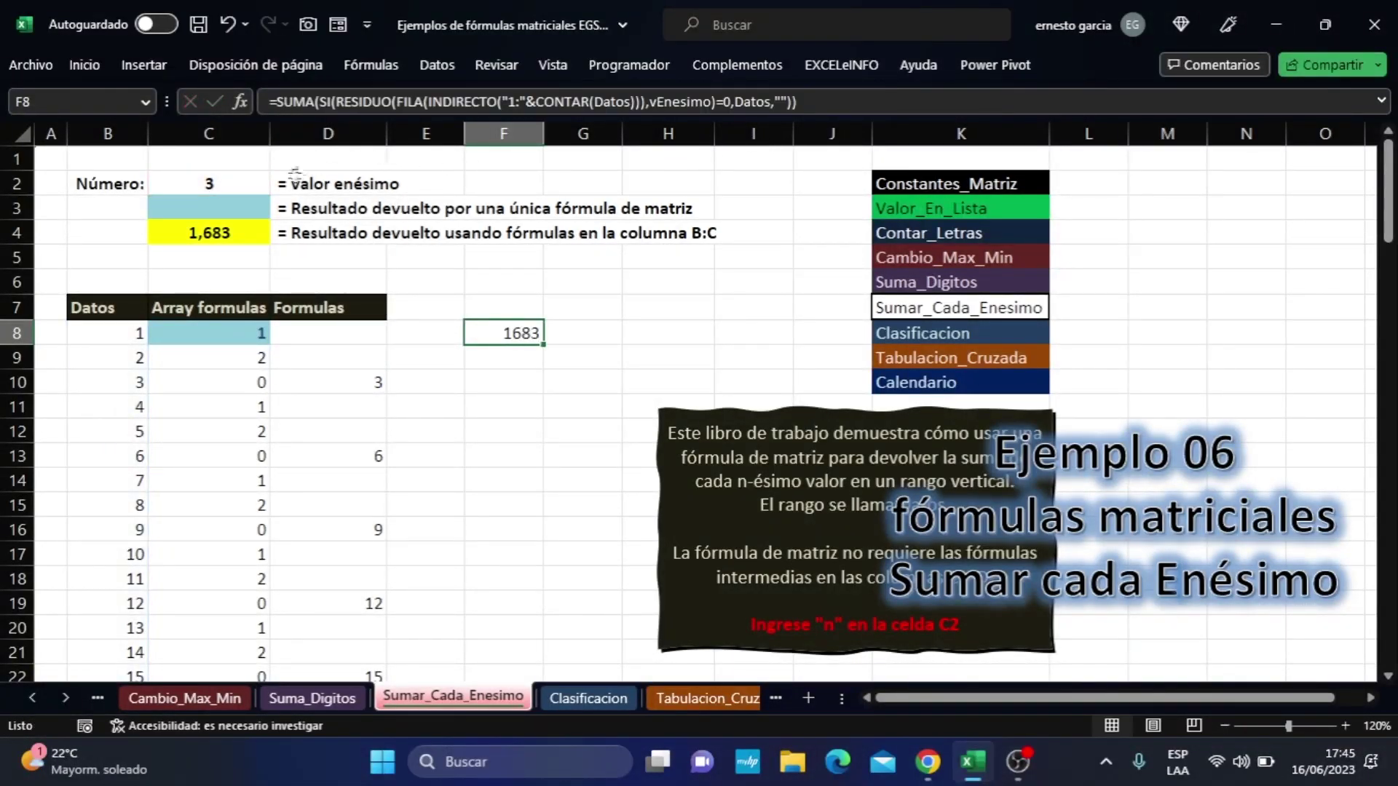
left_click(224, 211)
key("F2")
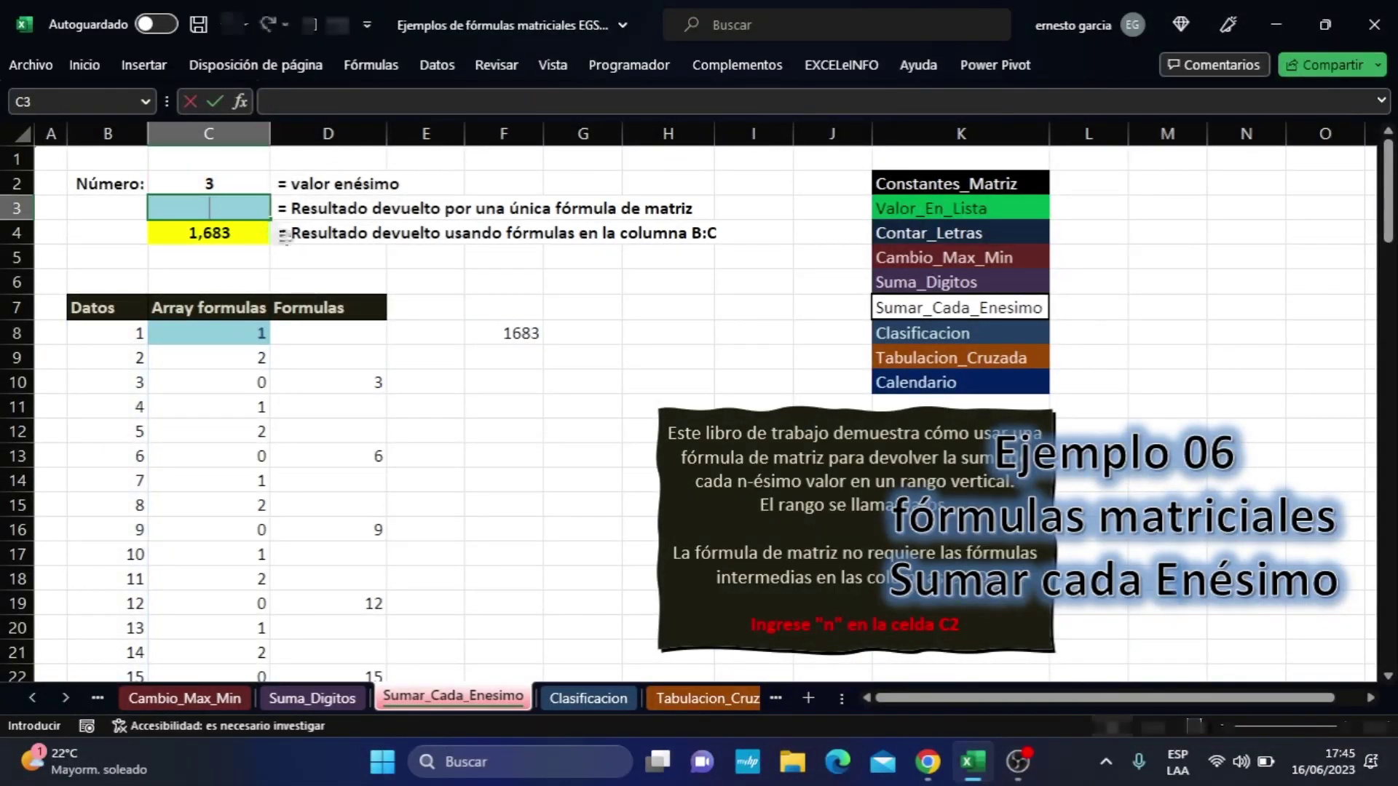
key("ctrl+v")
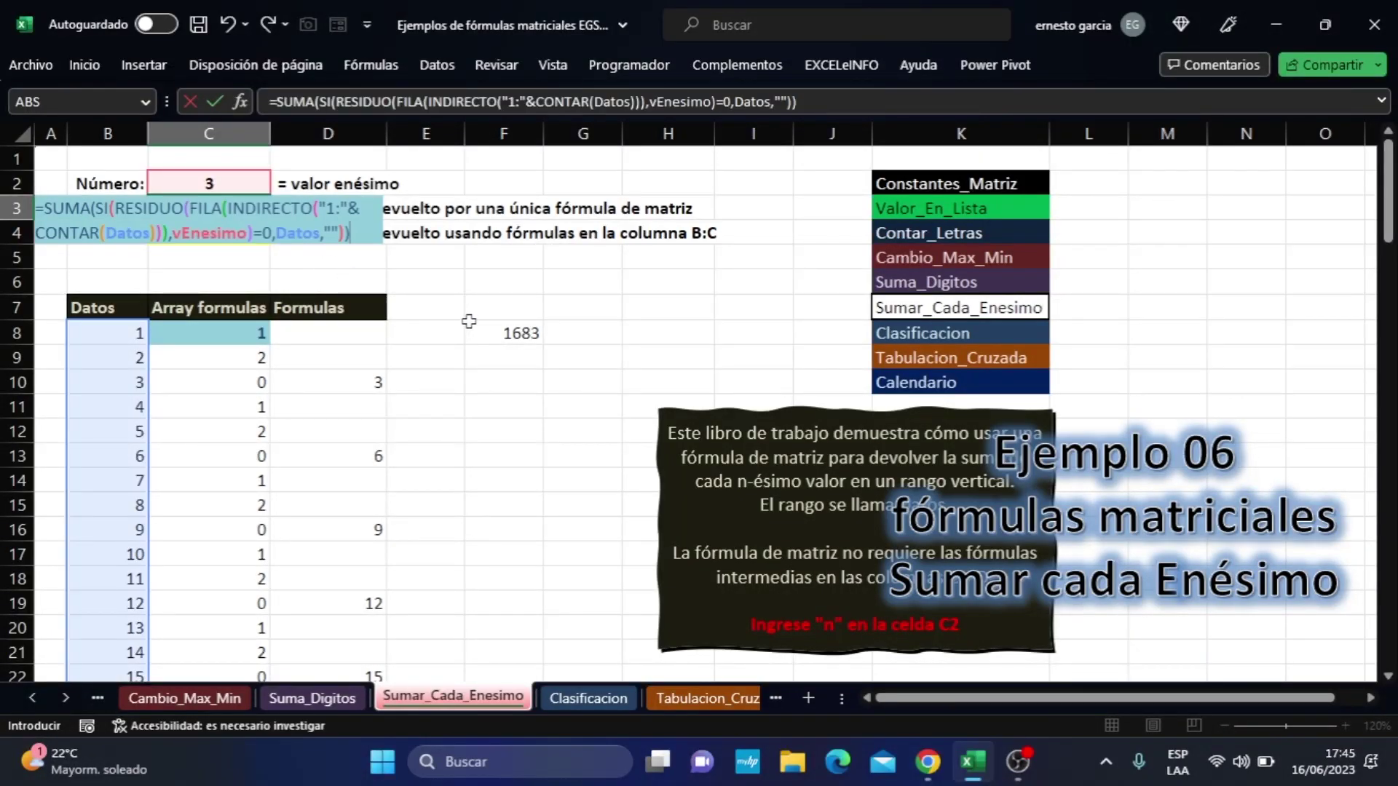
key("ctrl+shift+Return")
left_click(266, 210)
left_click(232, 236)
- Test the totals by setting n in C2 to 4, 5 and 6, and restore it to 3
left_click(222, 187)
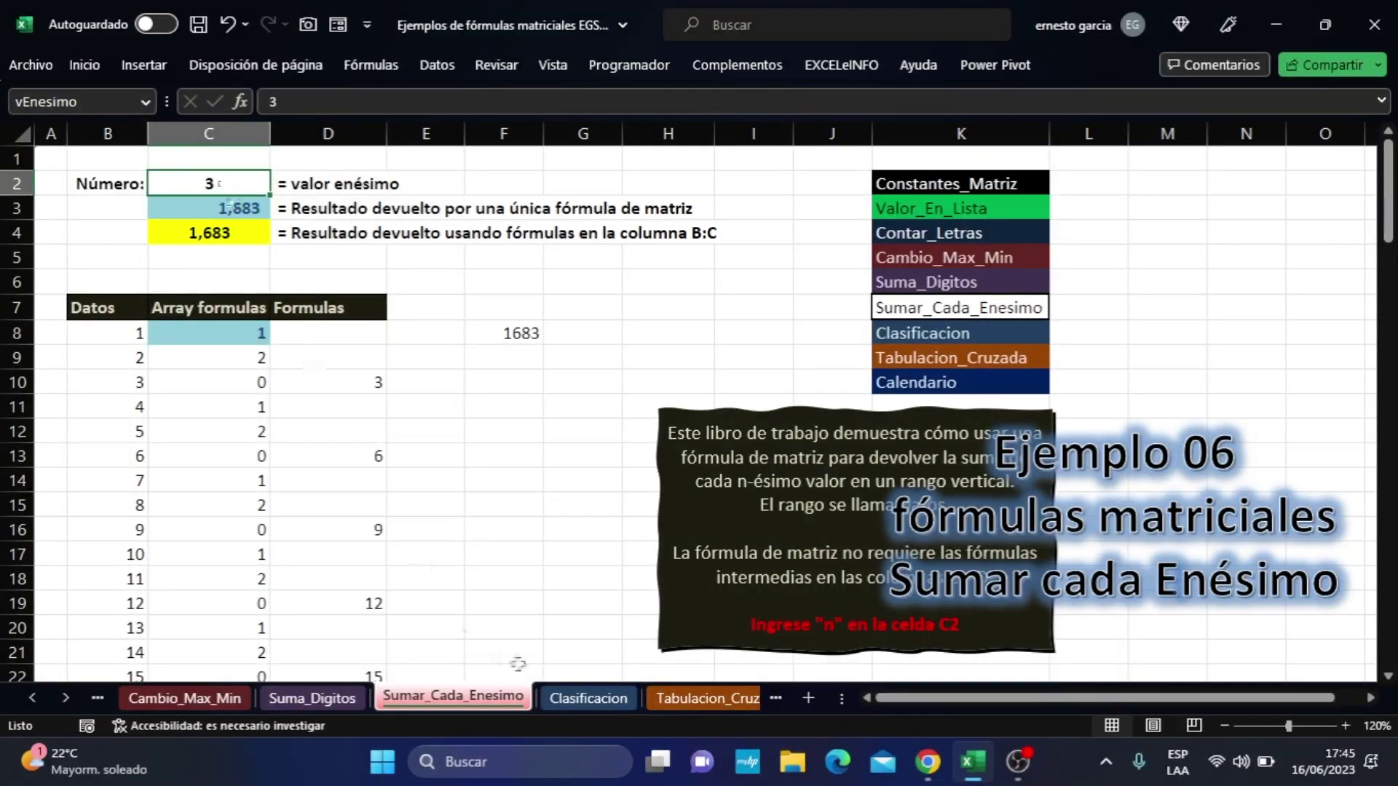
type("4")
key("Return")
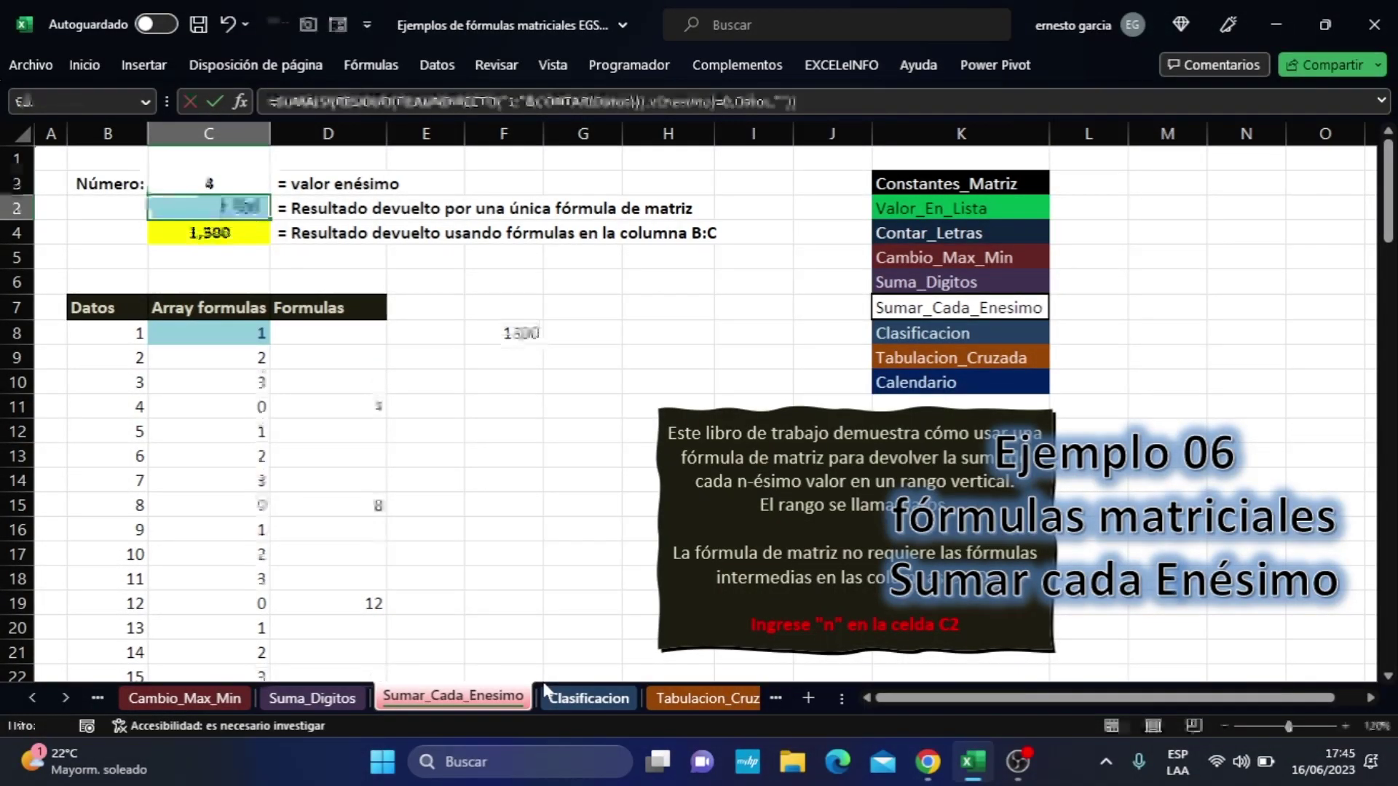
key("Up")
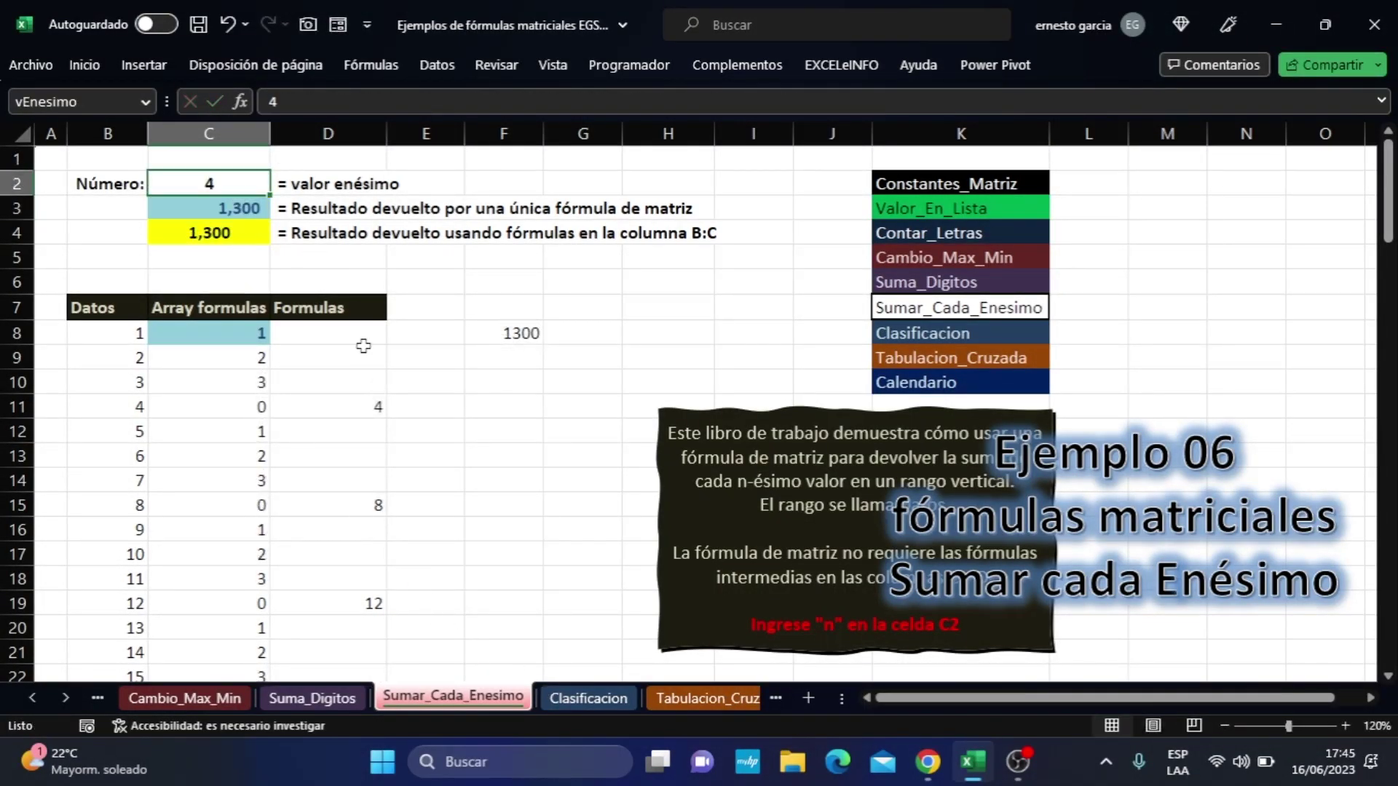
type("5")
key("Return")
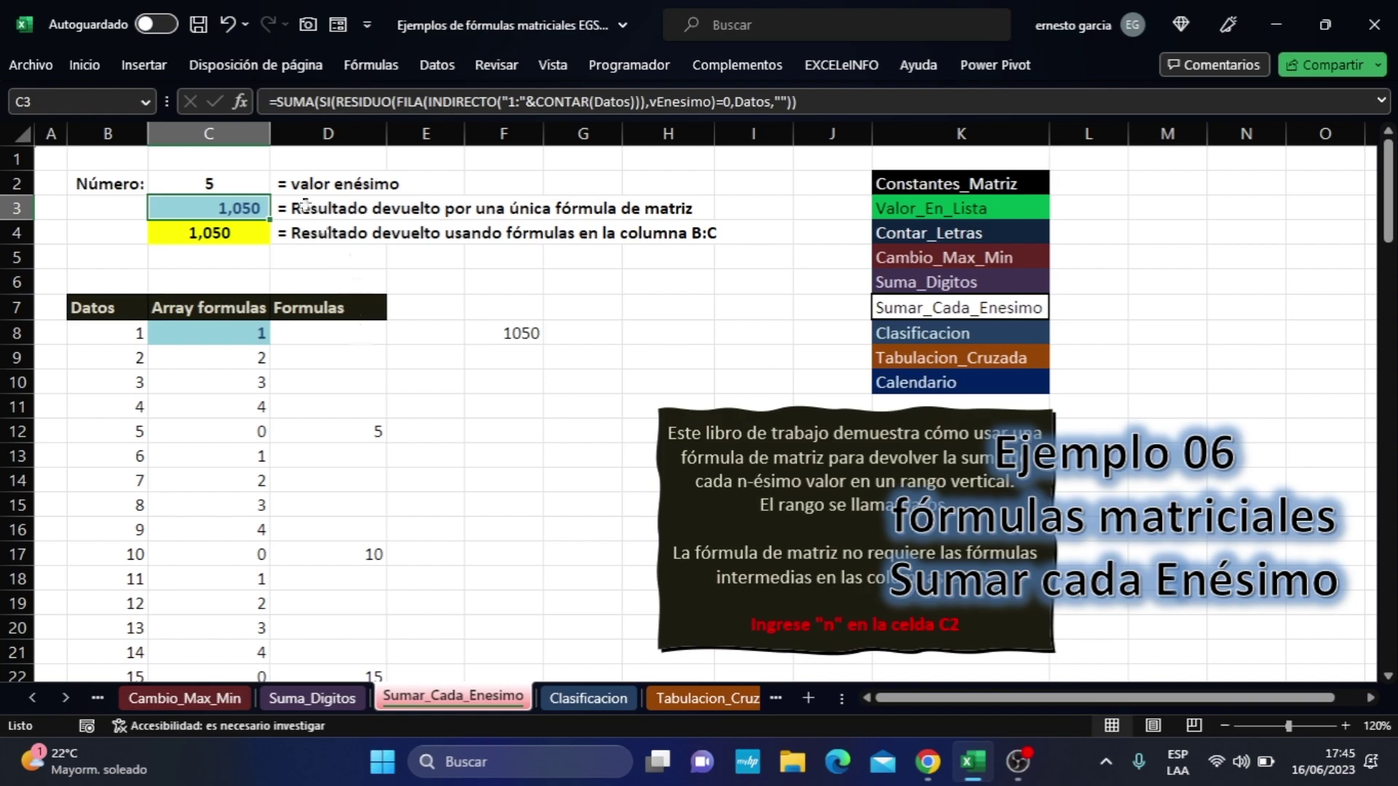
left_click(212, 179)
type("6")
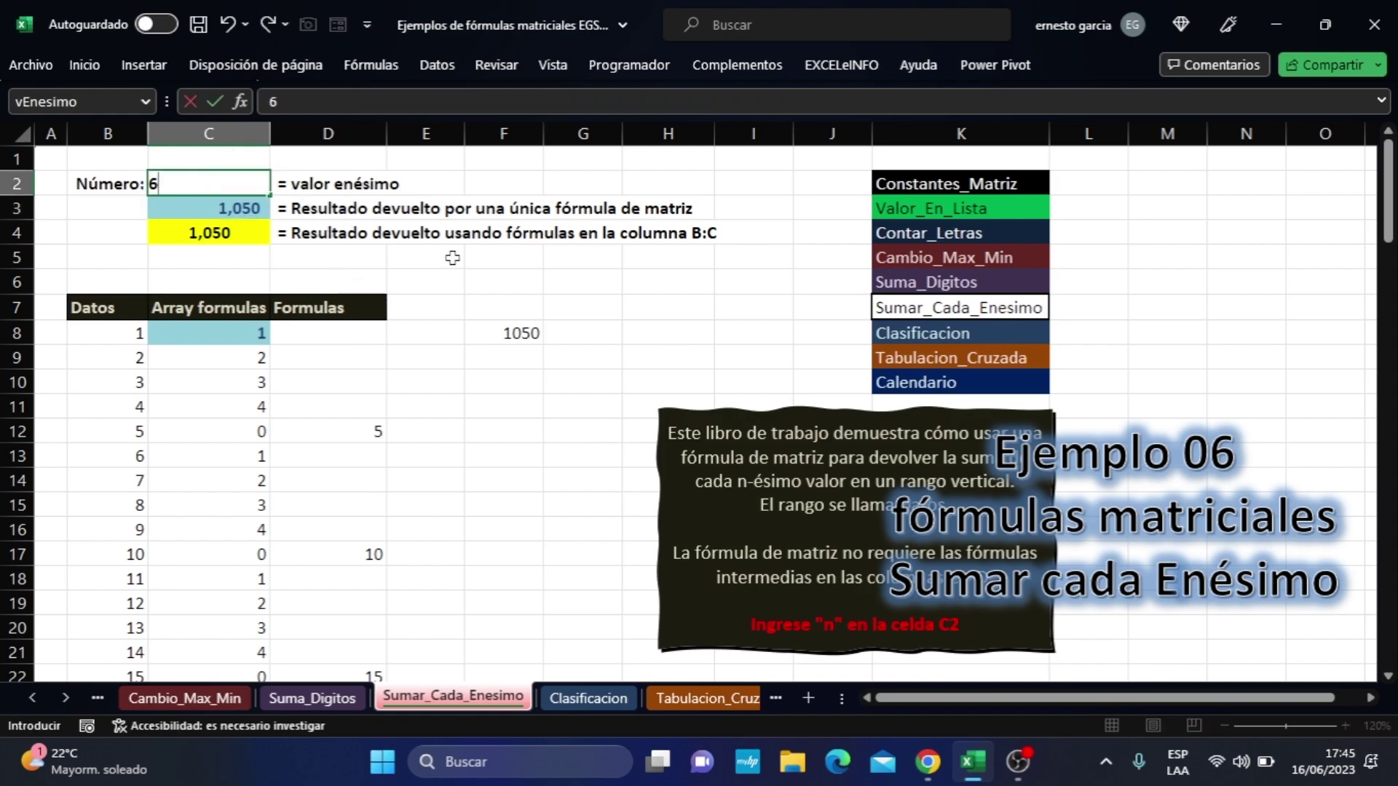
key("Return")
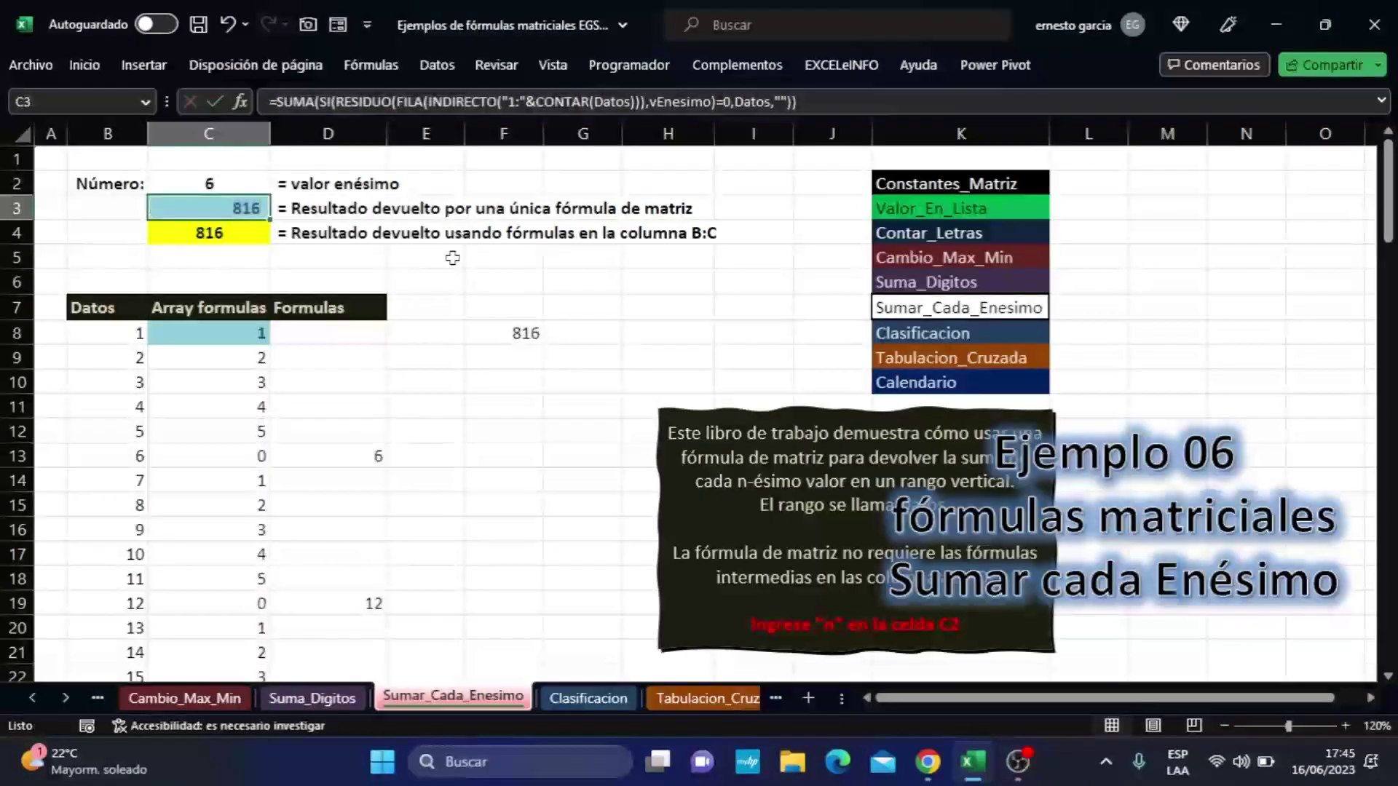
left_click(207, 185)
type("3")
key("Return")
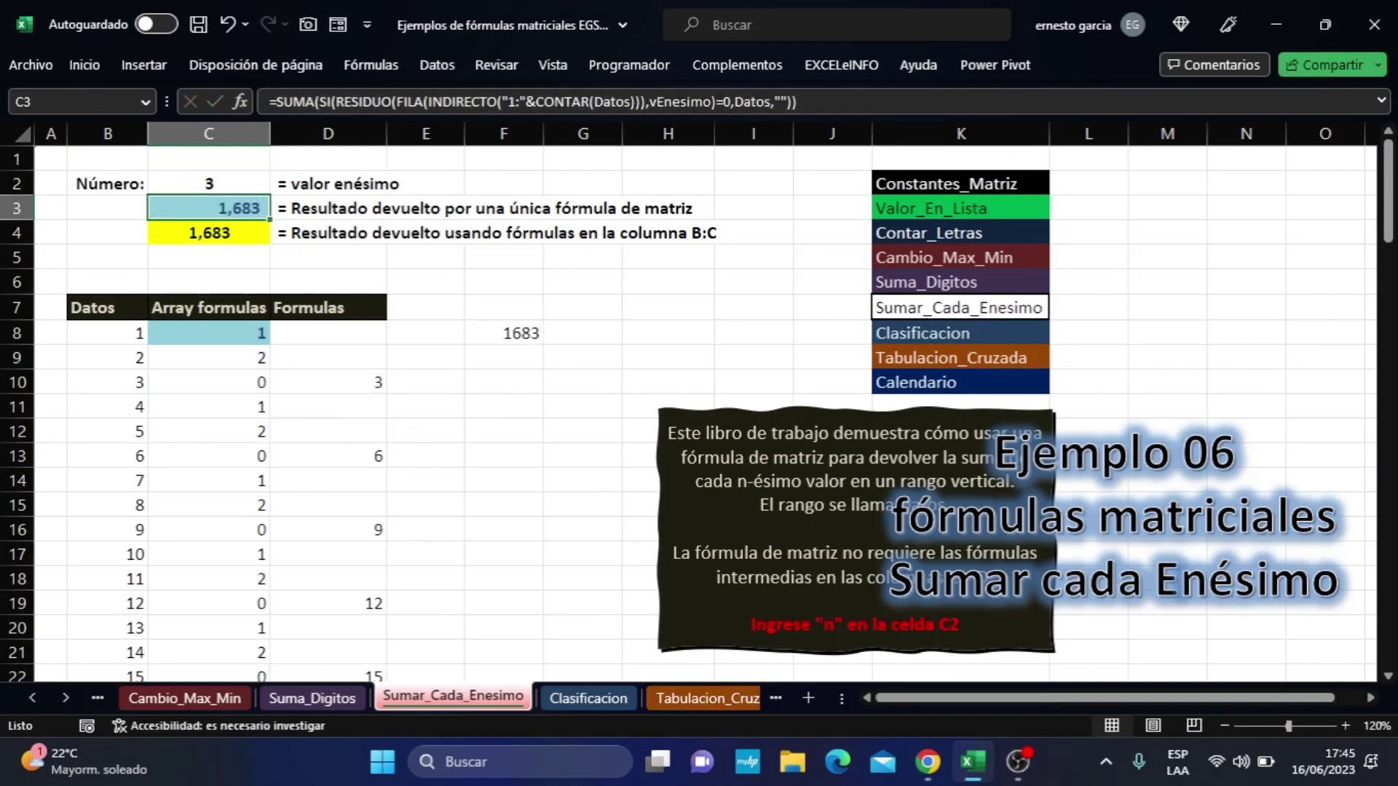
- Move the explanatory note back beneath F8, clear of the Ejemplo 06 title, and deselect it
left_click(739, 406)
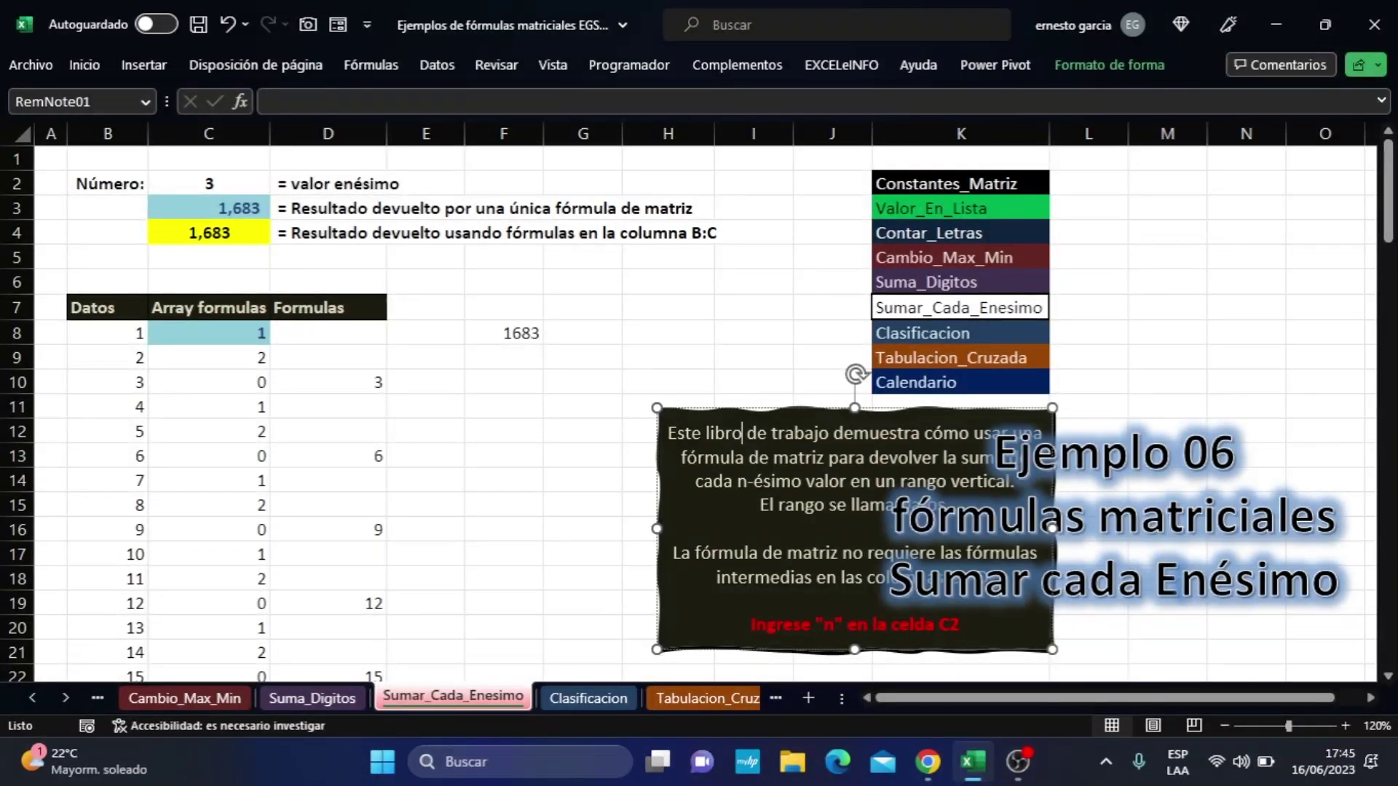
left_click_drag(739, 406, 518, 396)
left_click(757, 379)
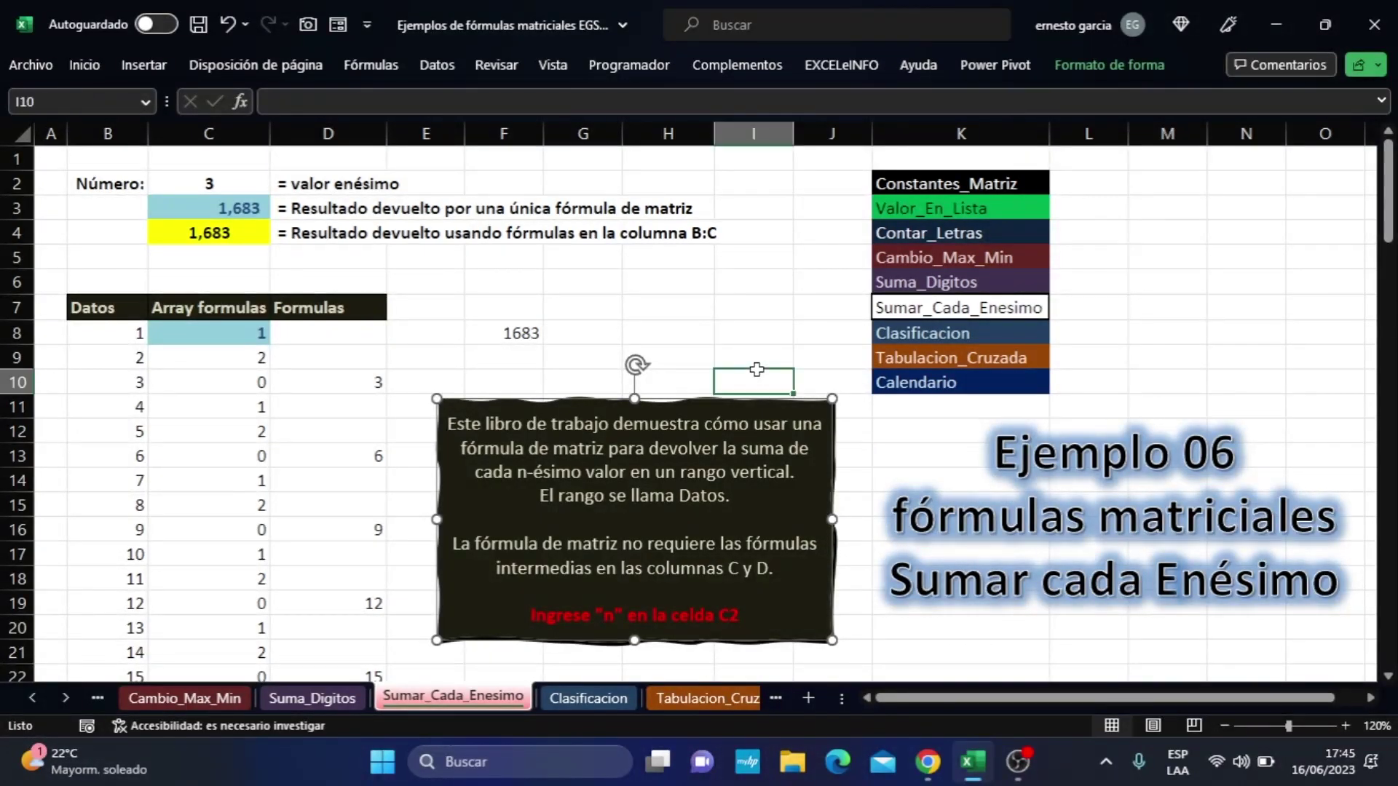
left_click(759, 359)
left_click(755, 332)
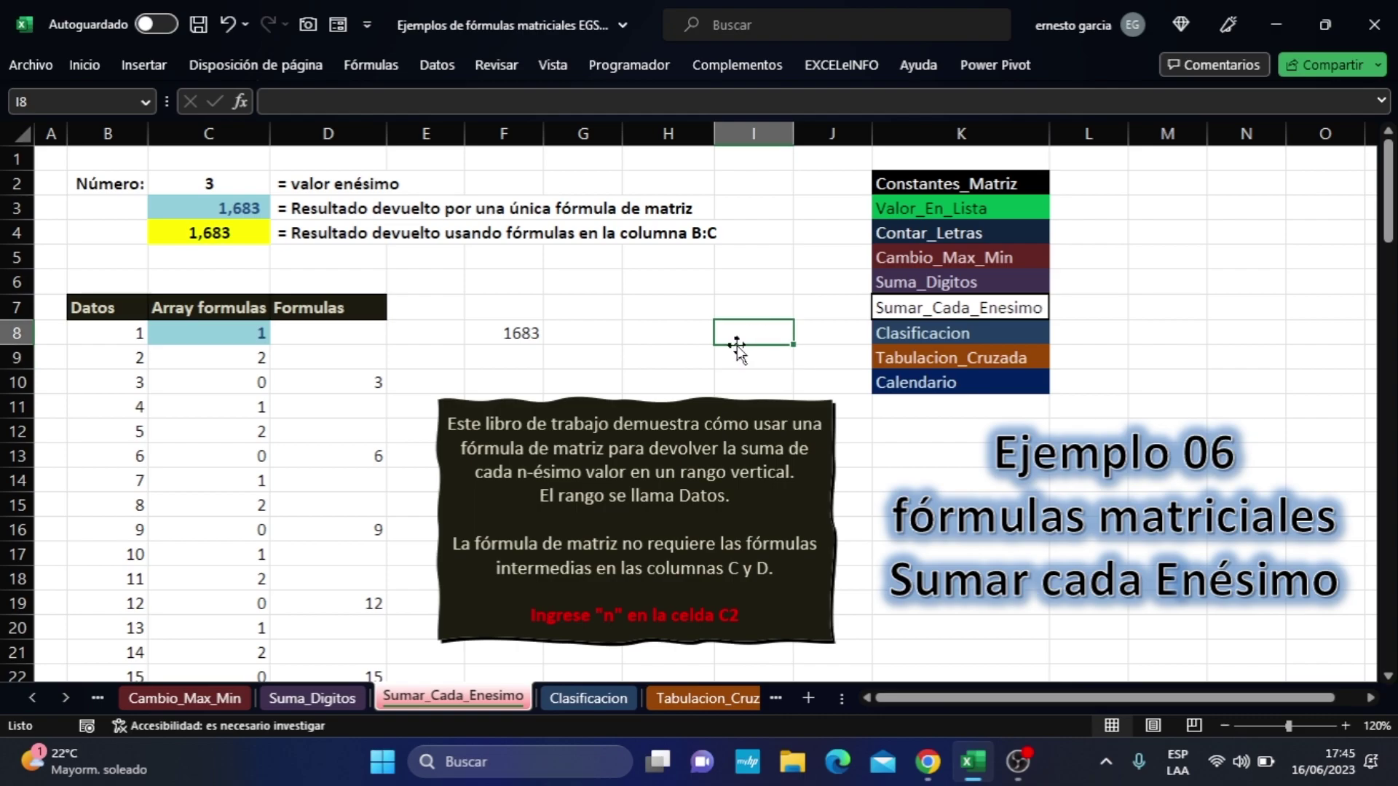